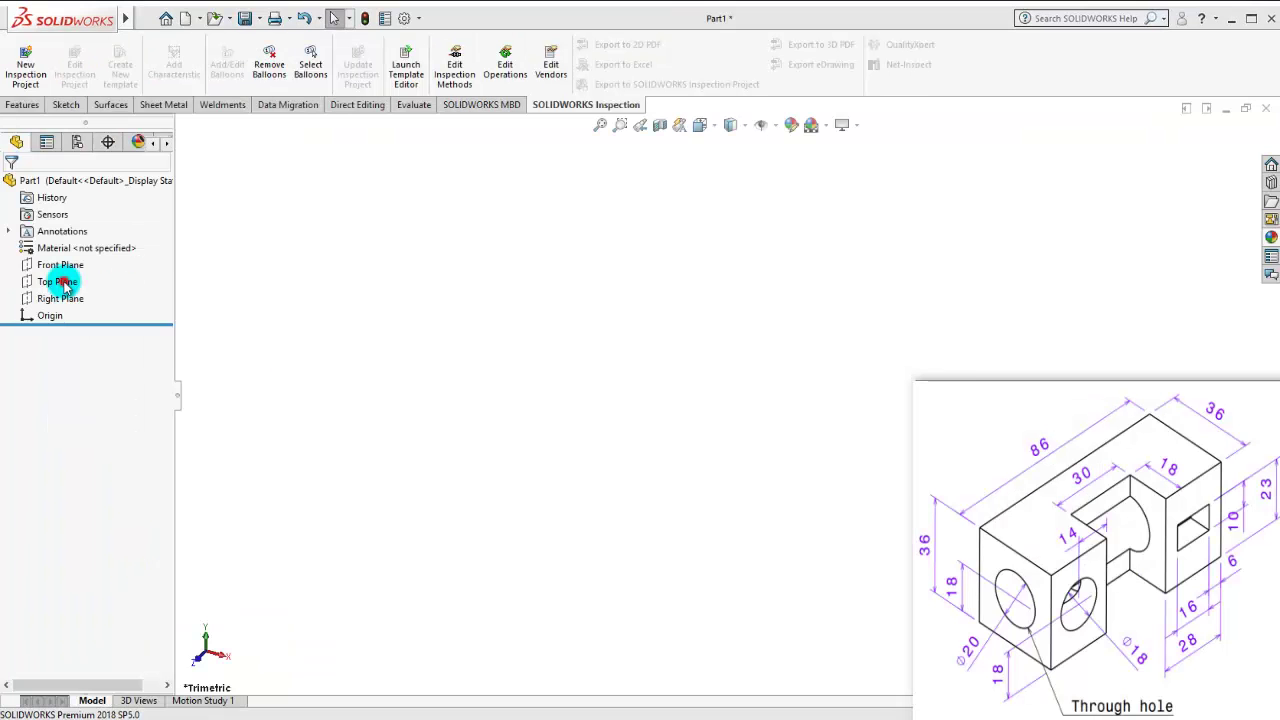
# Step: Sketch a centre rectangle on the Top Plane, centred on the origin
pyautogui.click(57, 281)
pyautogui.click(130, 261)
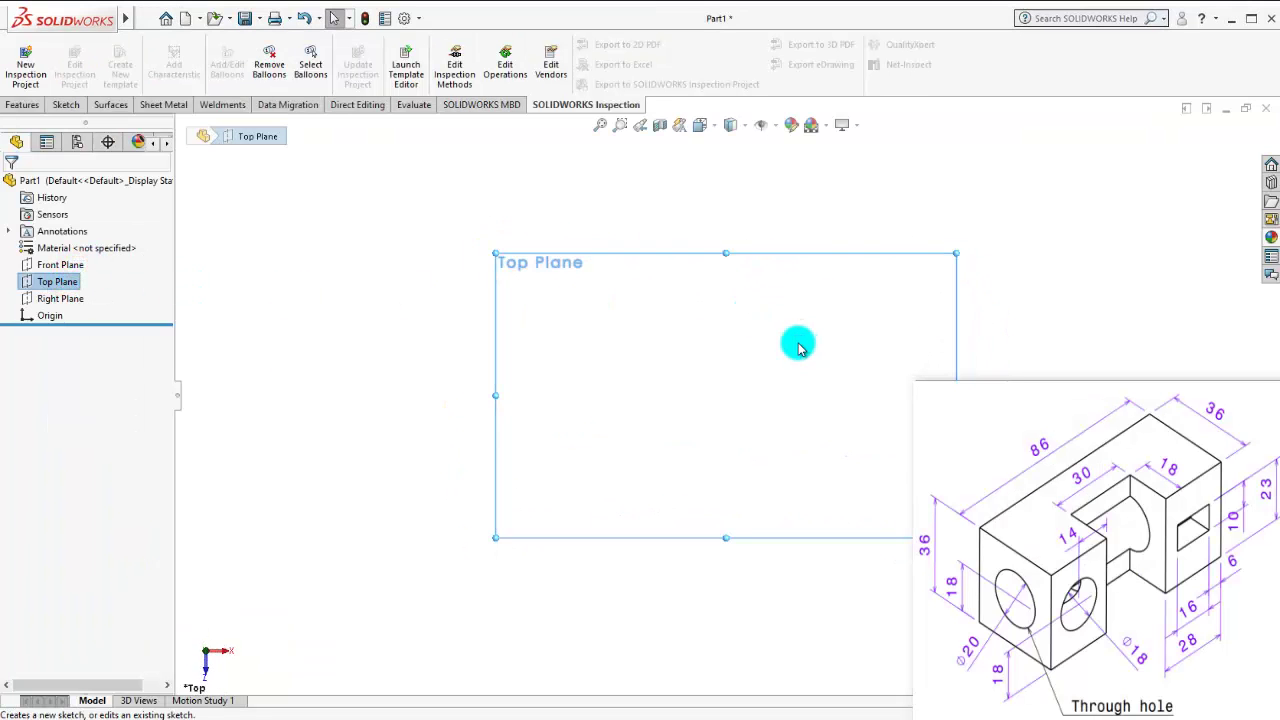
pyautogui.scroll(2, 810, 366)
pyautogui.scroll(-1, 740, 360)
pyautogui.scroll(-1, 560, 260)
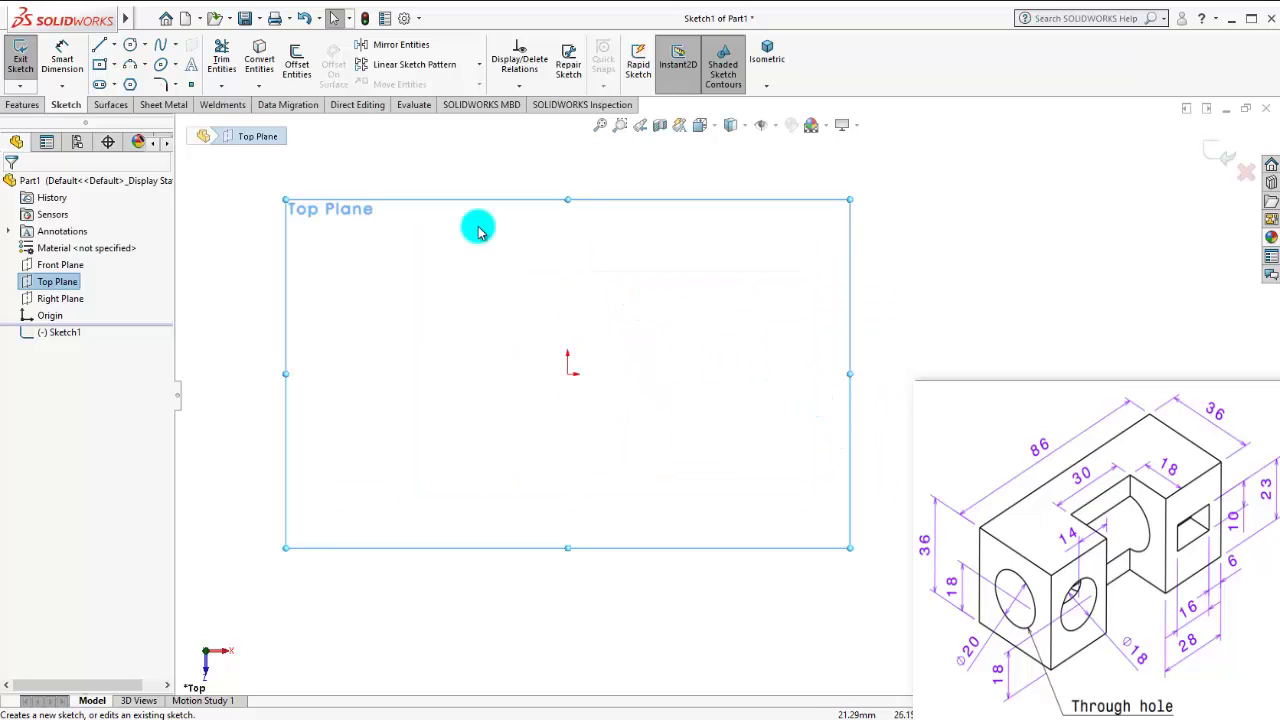
pyautogui.click(107, 66)
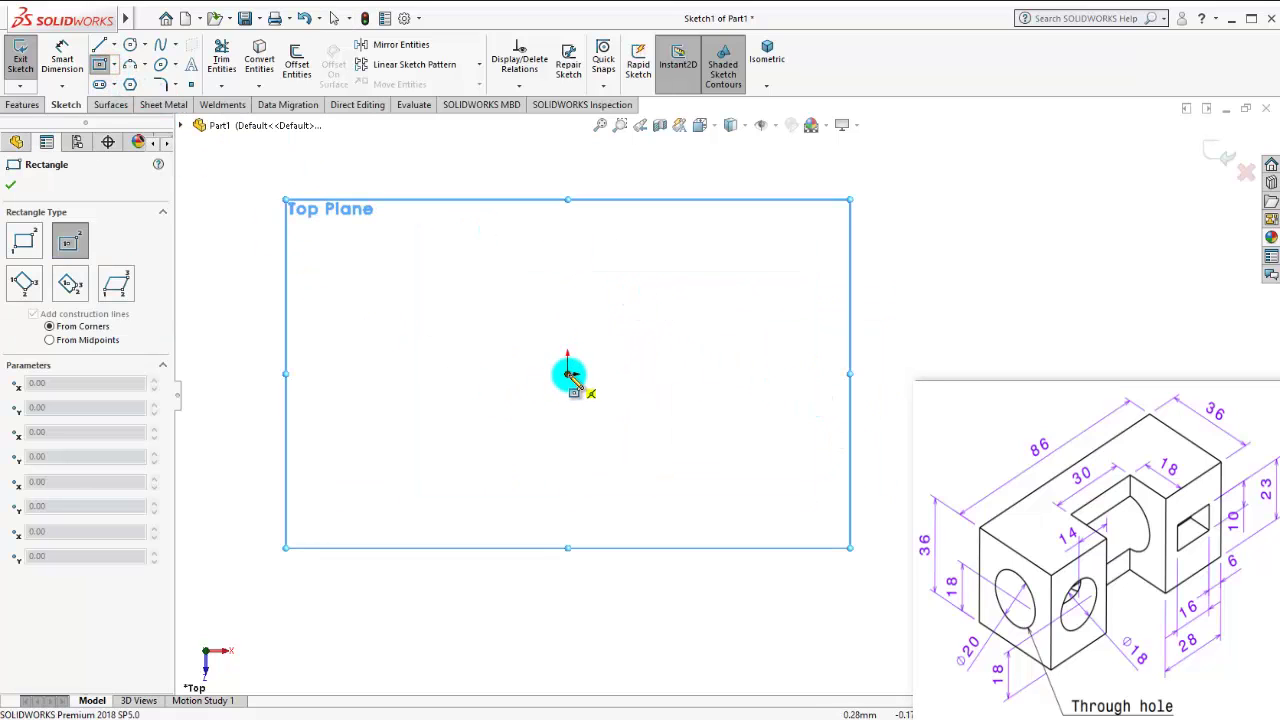
pyautogui.click(568, 371)
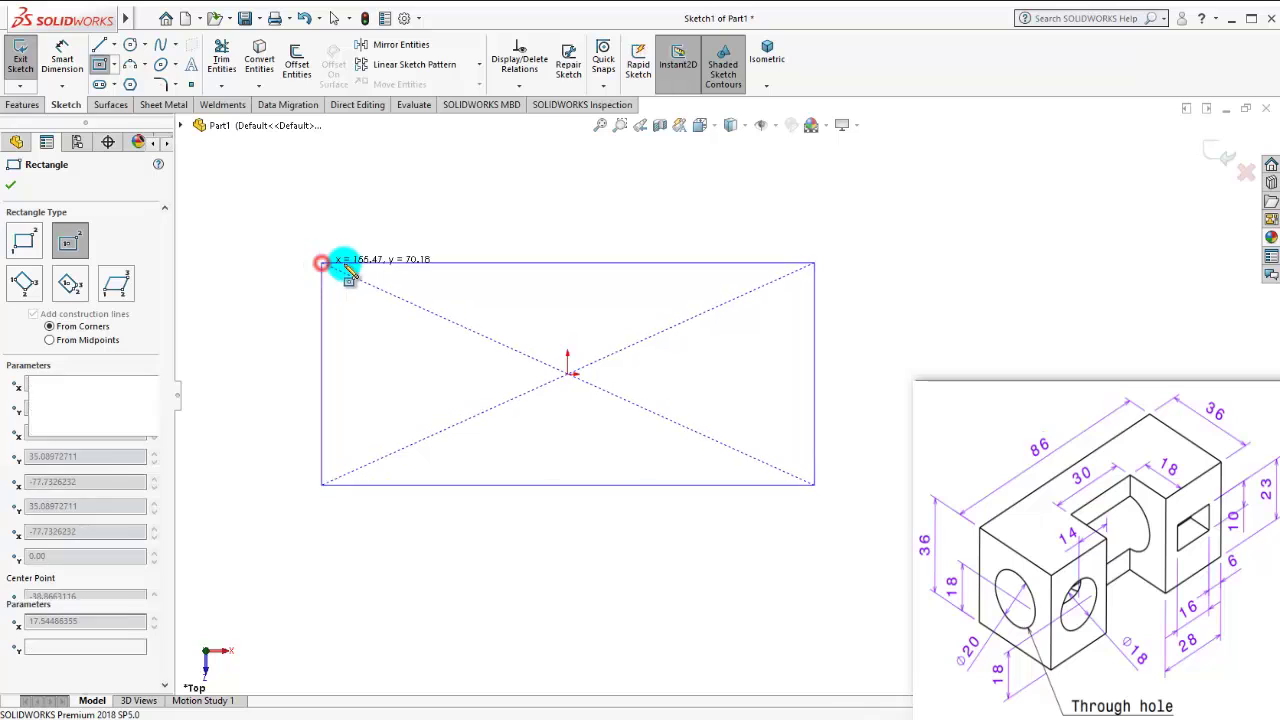
pyautogui.click(321, 262)
# Step: Dimension the rectangle 86 wide by 36 tall
pyautogui.click(62, 62)
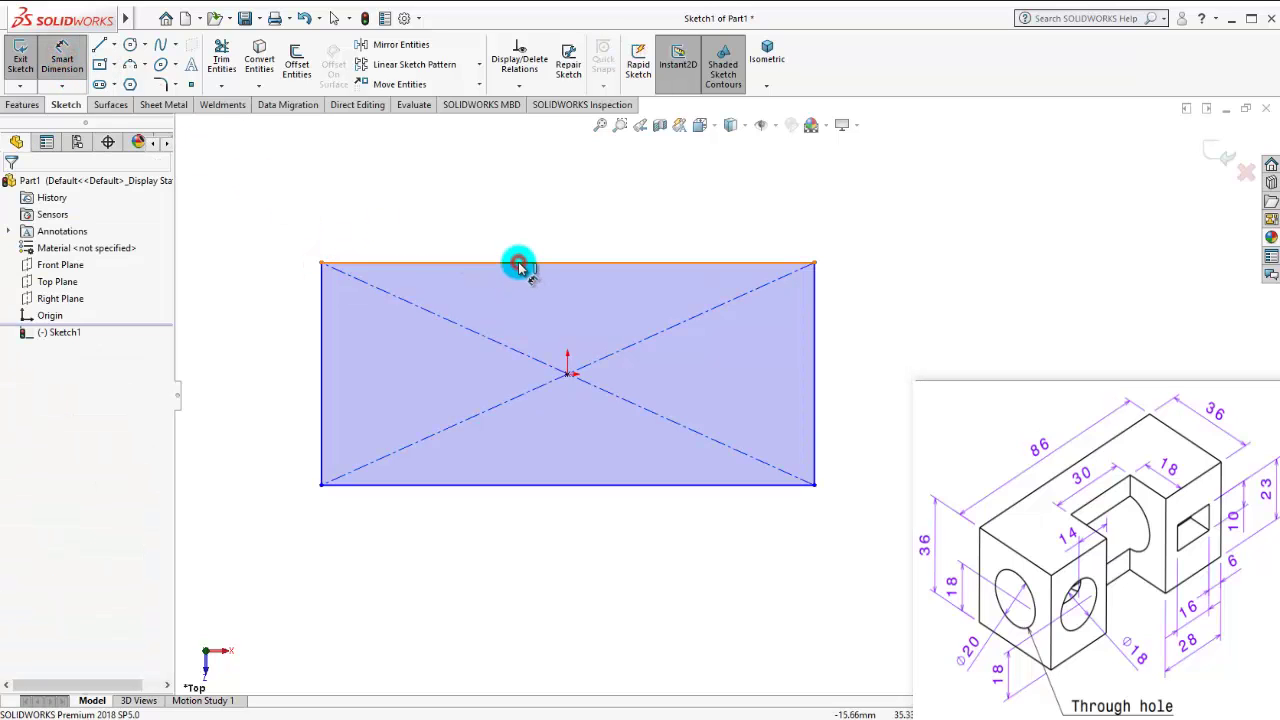
pyautogui.click(518, 265)
pyautogui.click(530, 206)
pyautogui.write('8')
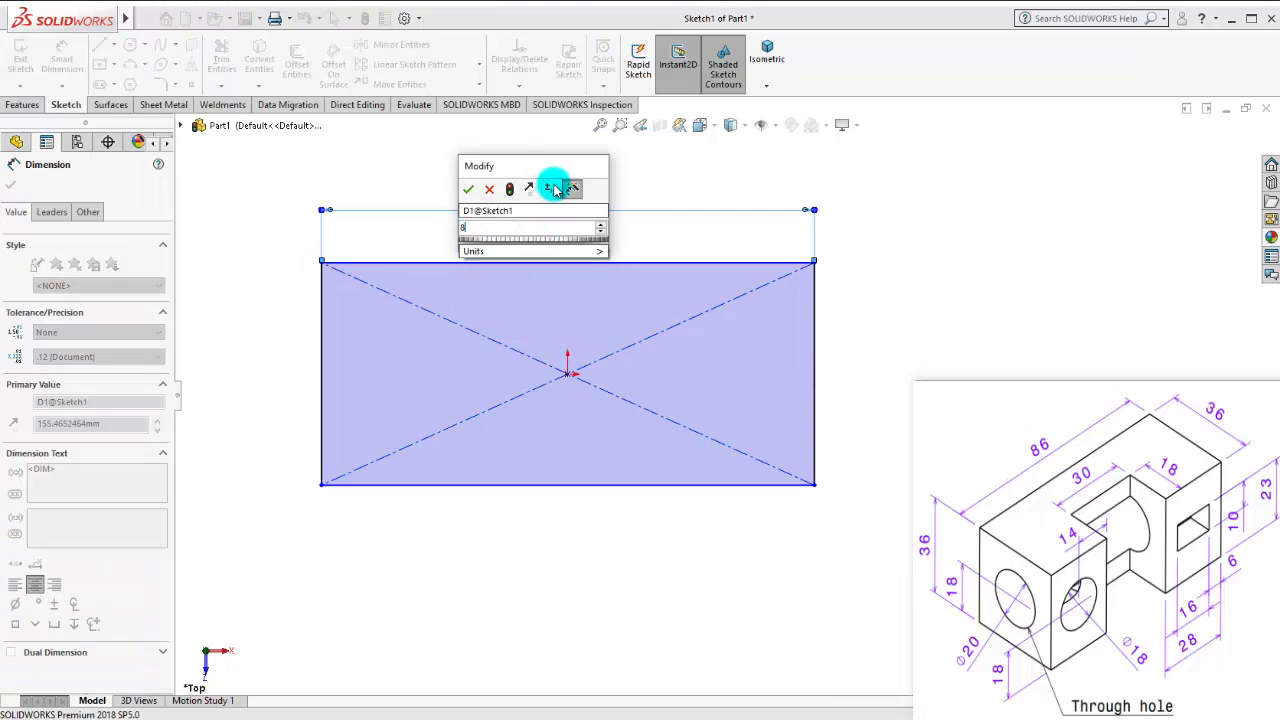
pyautogui.write('6')
pyautogui.click(468, 189)
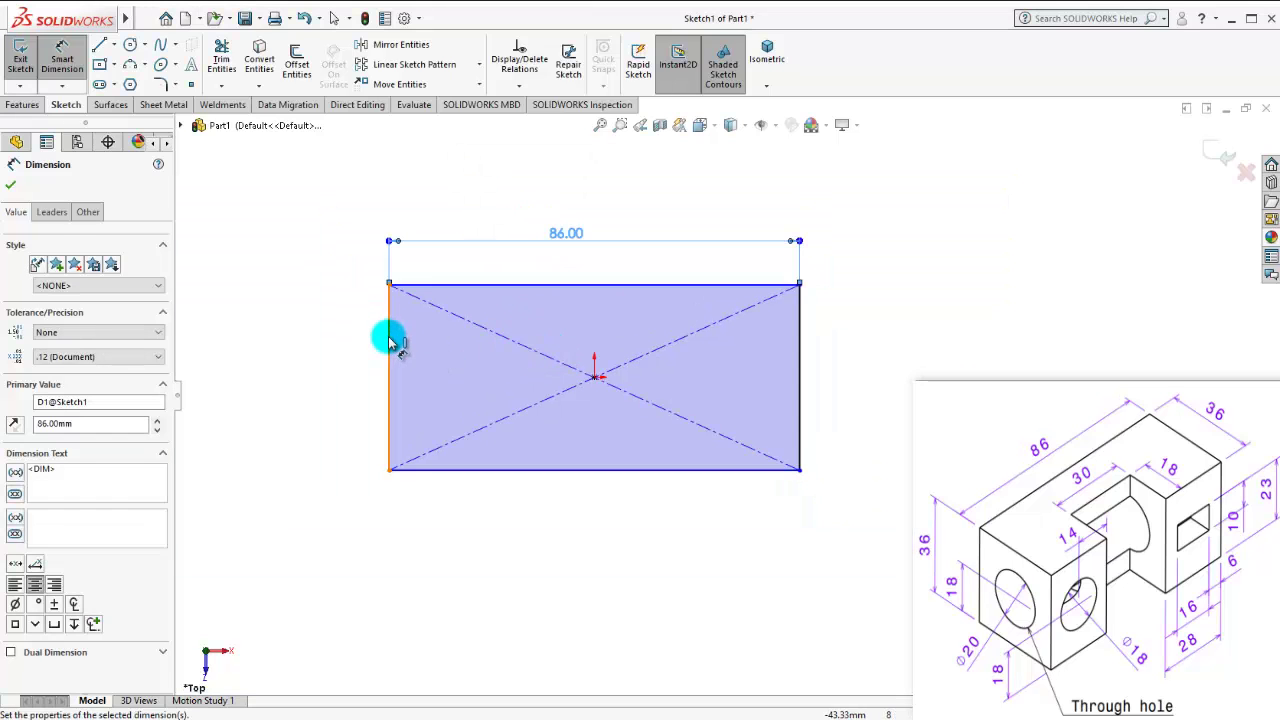
pyautogui.click(389, 338)
pyautogui.click(340, 358)
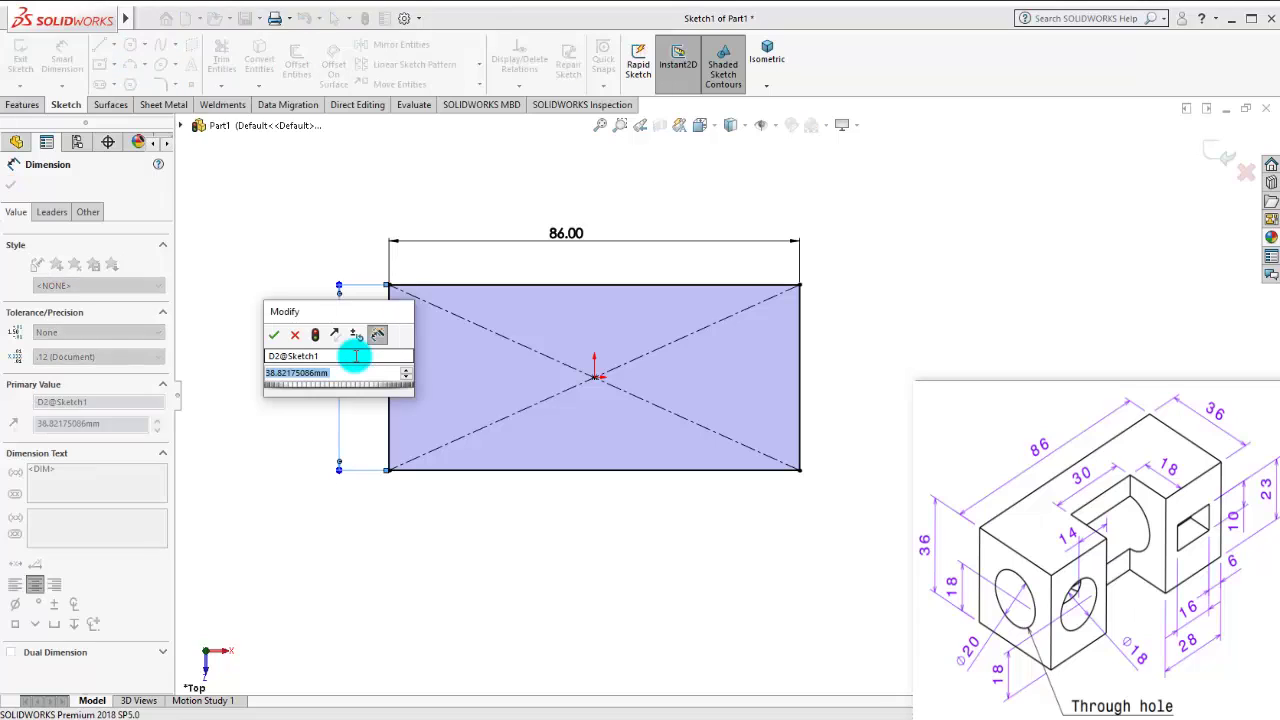
pyautogui.write('36')
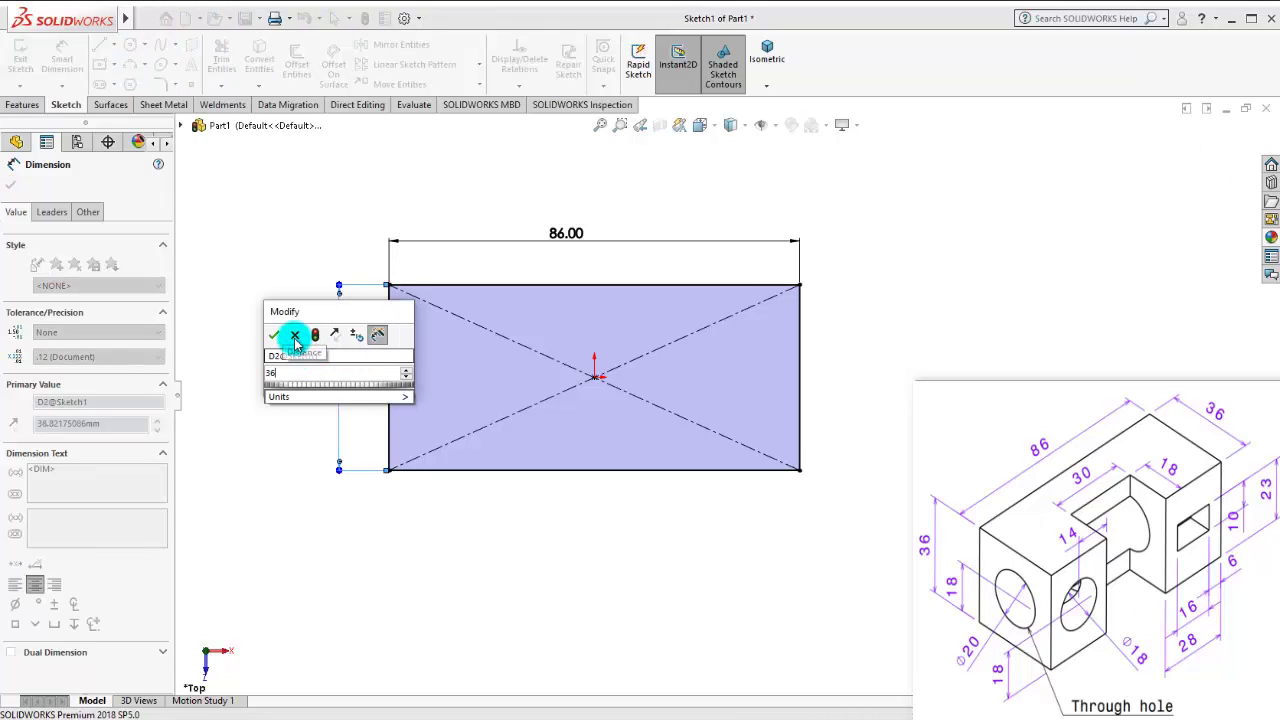
pyautogui.click(273, 336)
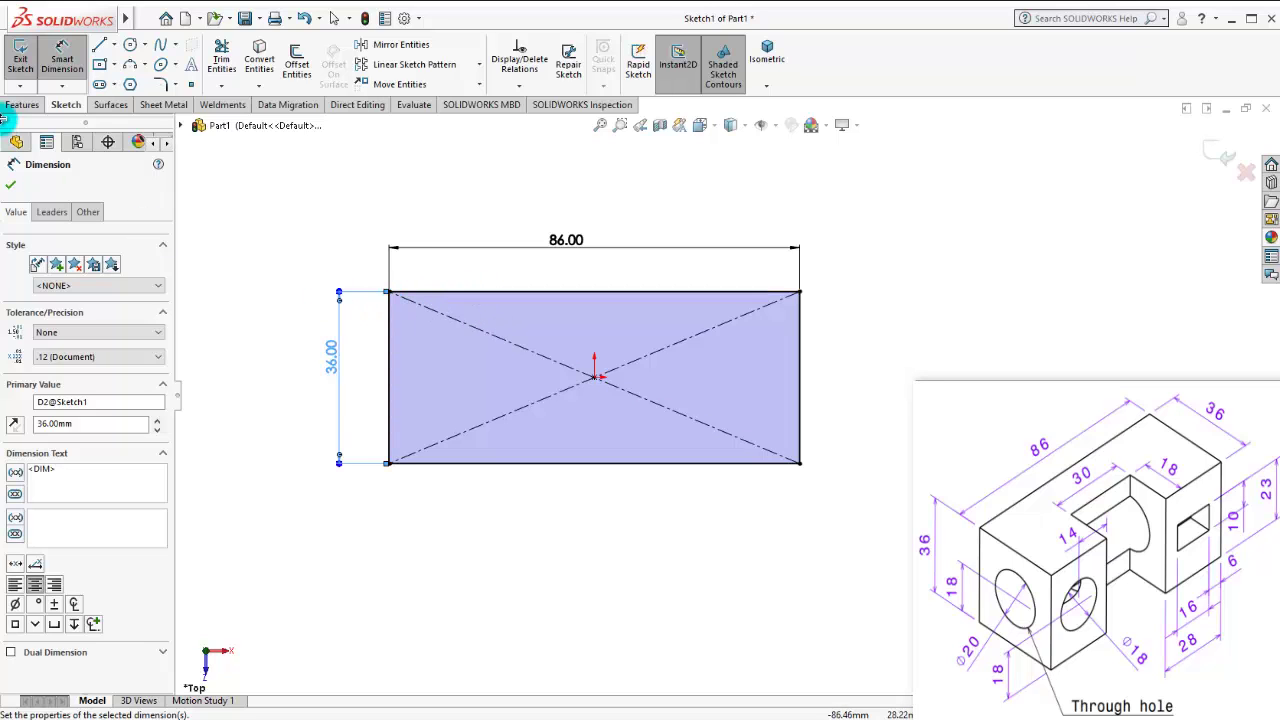
pyautogui.click(12, 107)
# Step: Extrude the 86 × 36 rectangle 36 mm Mid Plane into Boss-Extrude1
pyautogui.click(12, 186)
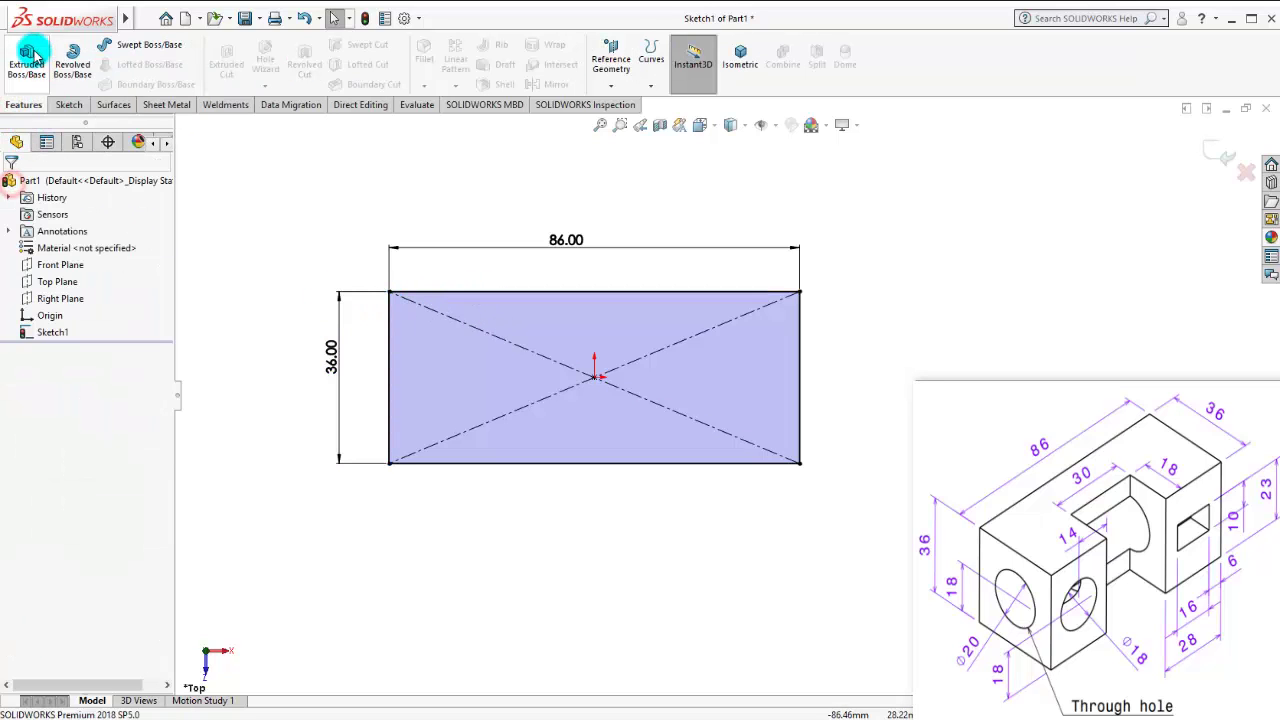
pyautogui.click(27, 58)
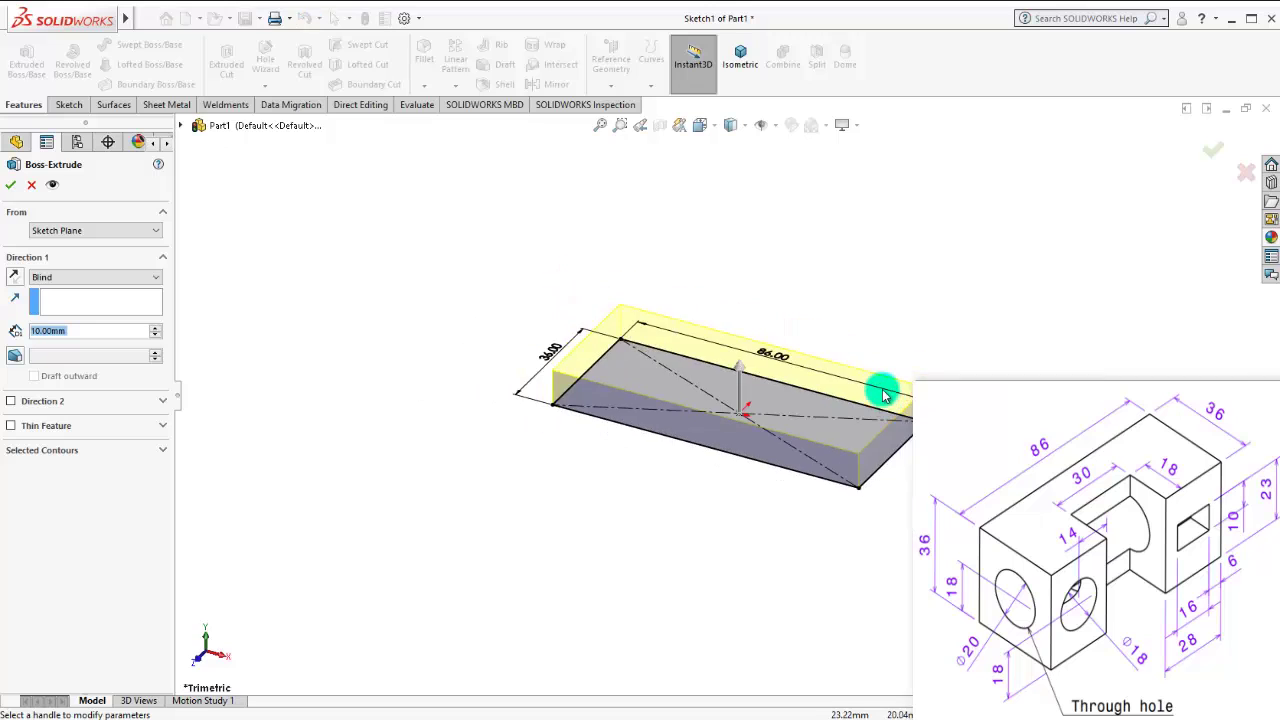
pyautogui.click(130, 283)
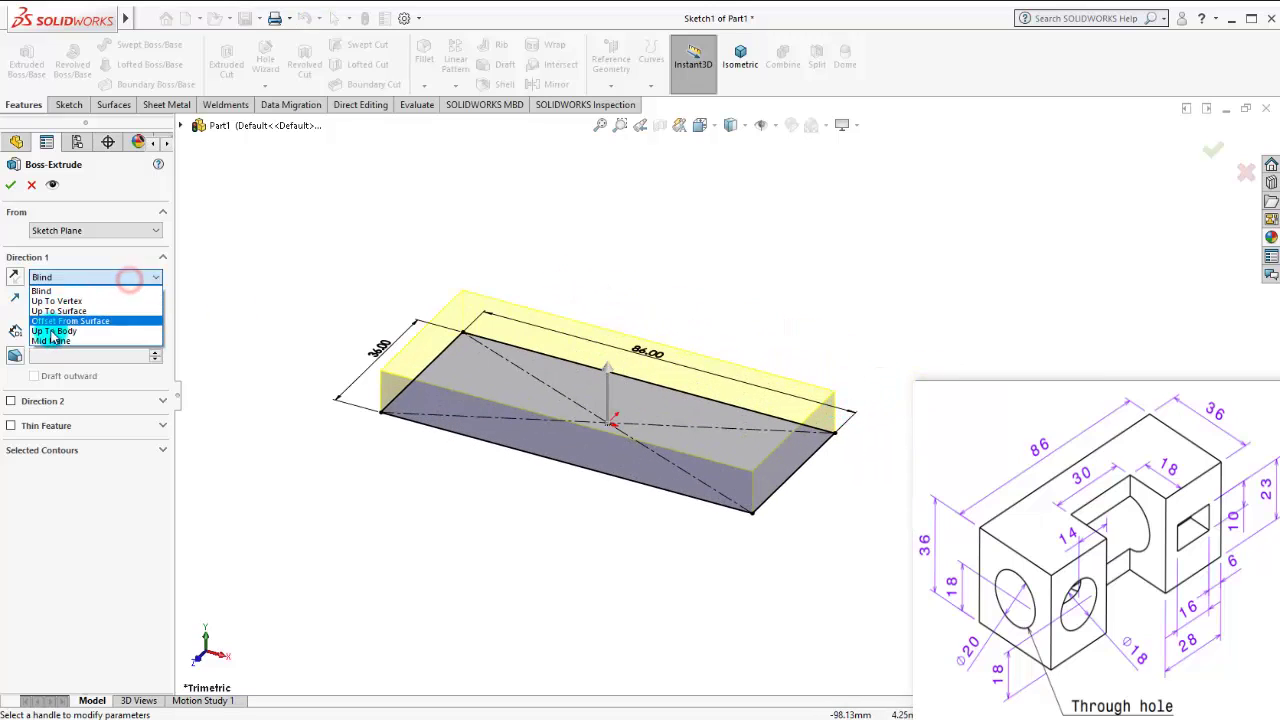
pyautogui.click(46, 331)
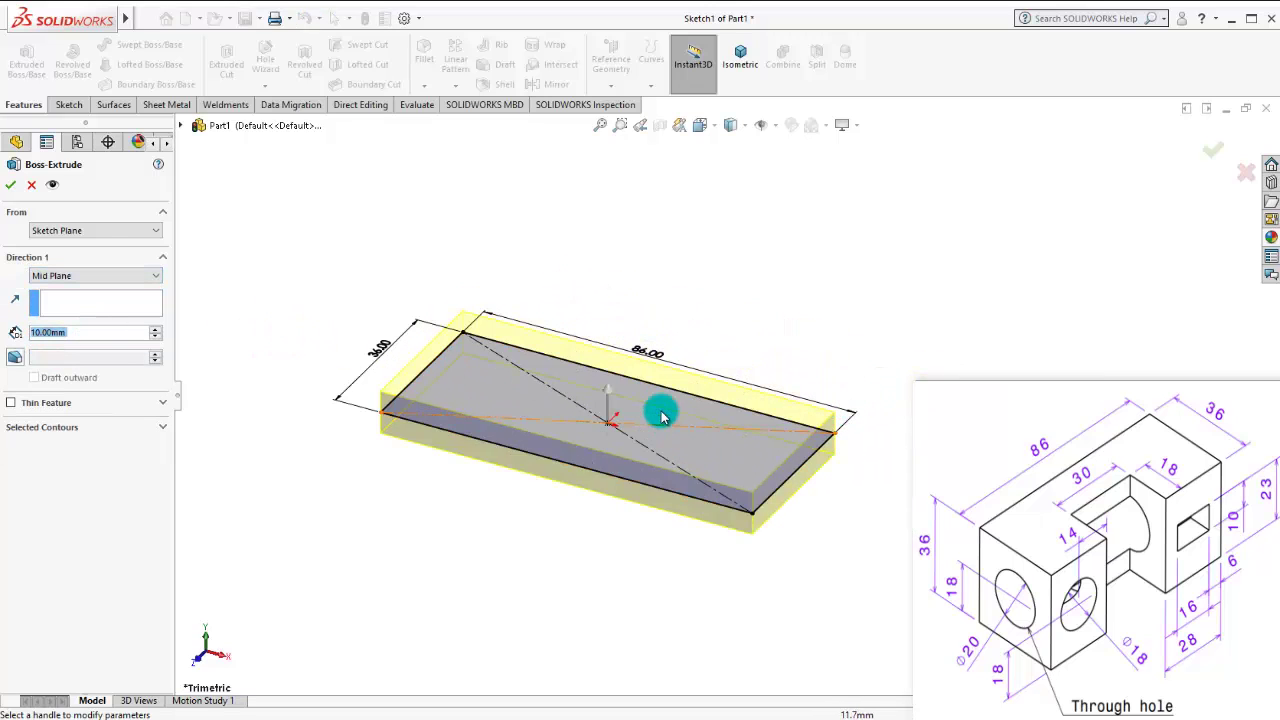
pyautogui.write('36')
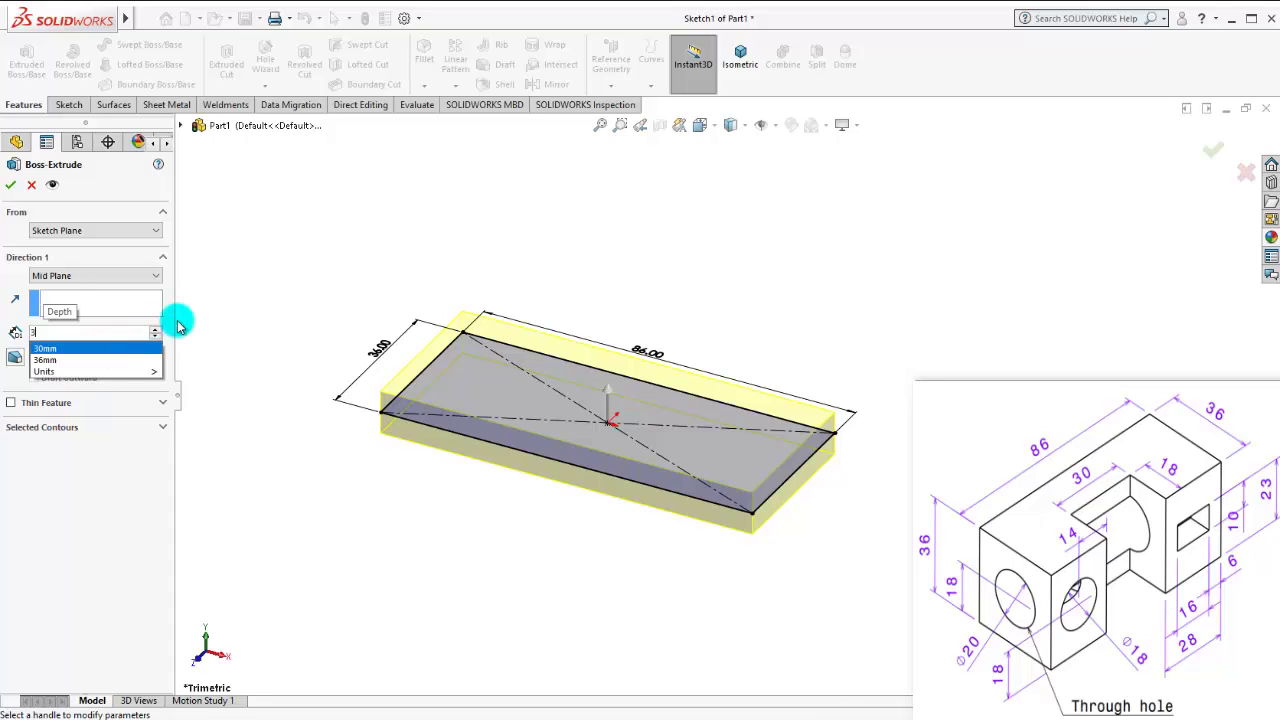
pyautogui.press('Return')
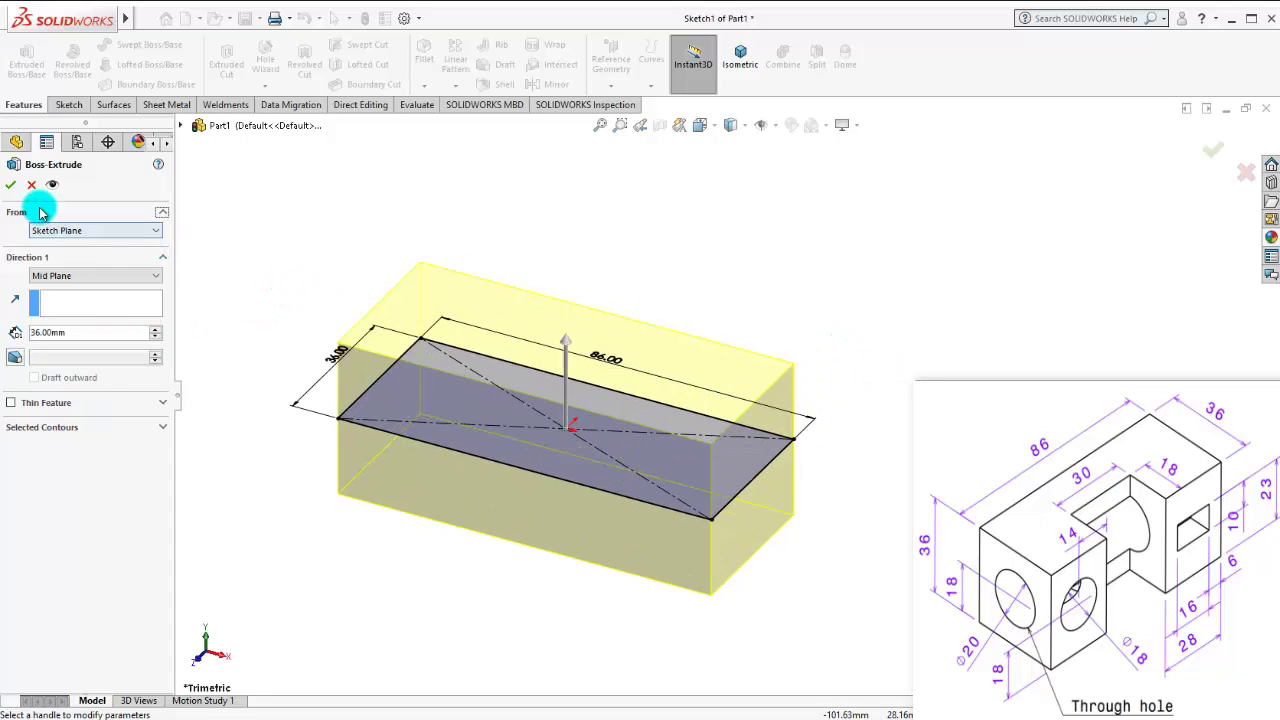
pyautogui.click(12, 186)
pyautogui.moveTo(678, 264); pyautogui.dragTo(789, 397, button='middle')
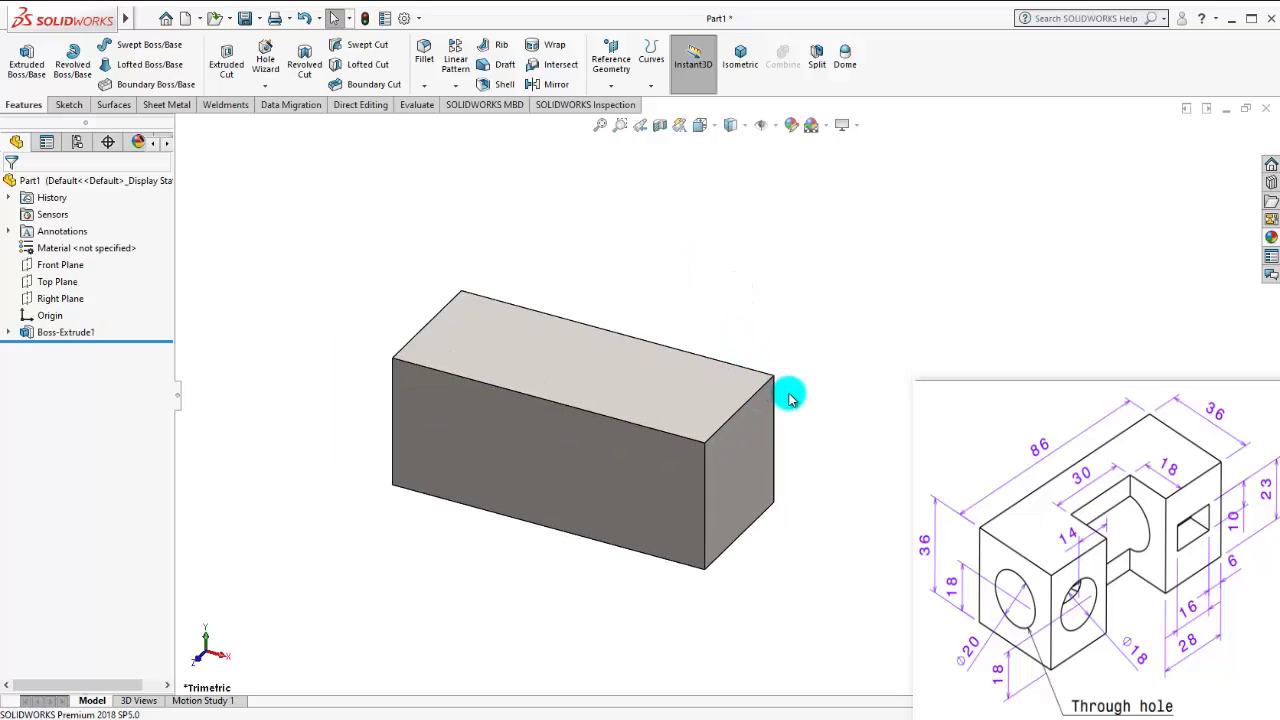
# Step: Start a new sketch on the block's top face, viewed normal to it
pyautogui.click(689, 394)
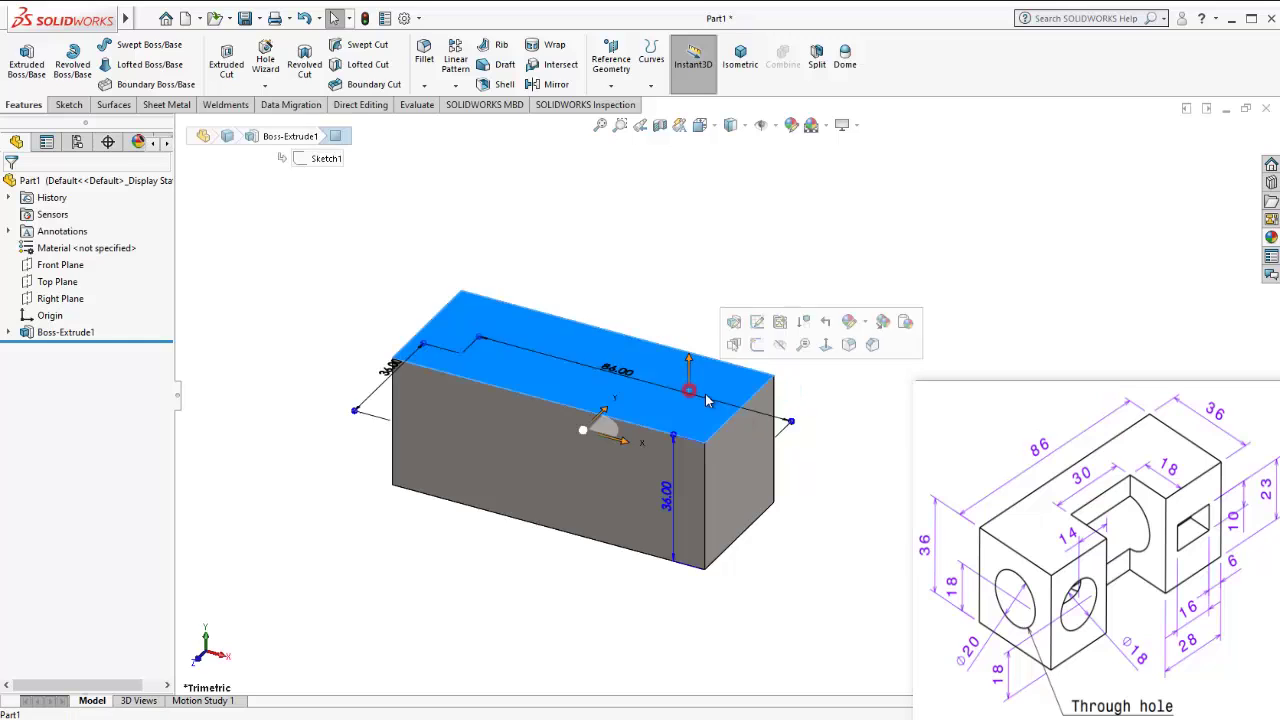
pyautogui.click(835, 352)
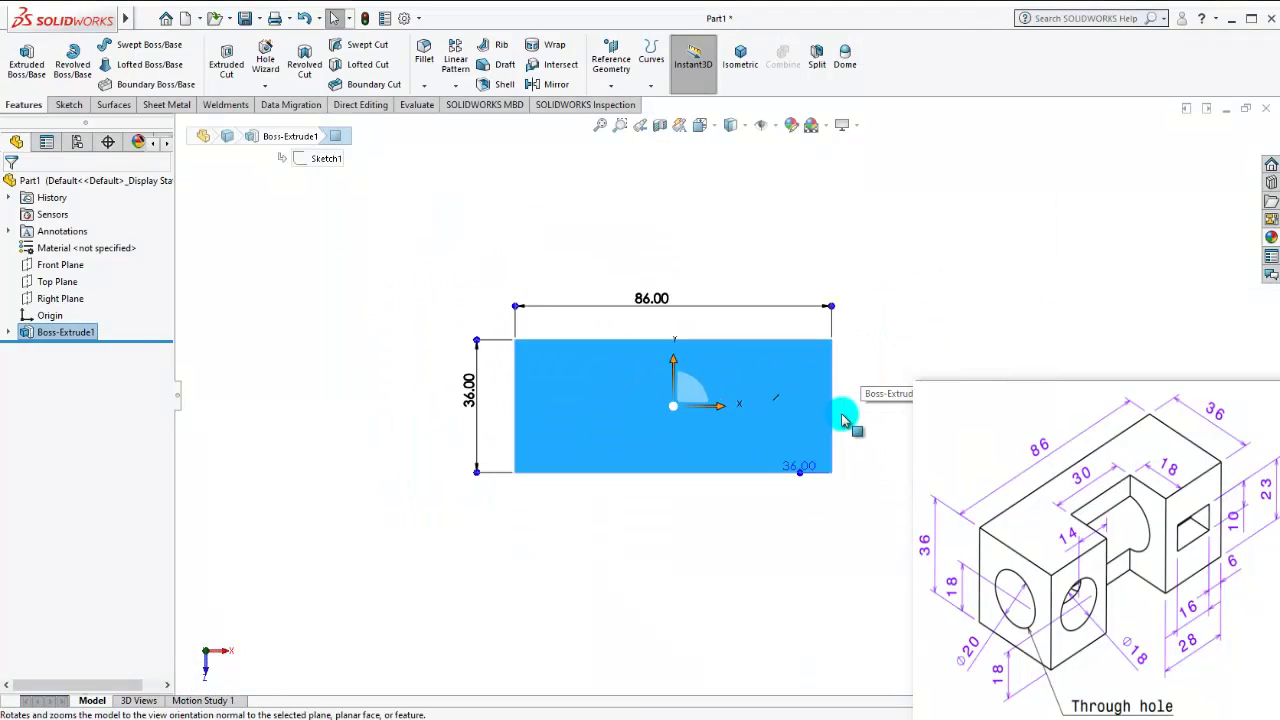
pyautogui.press('z')
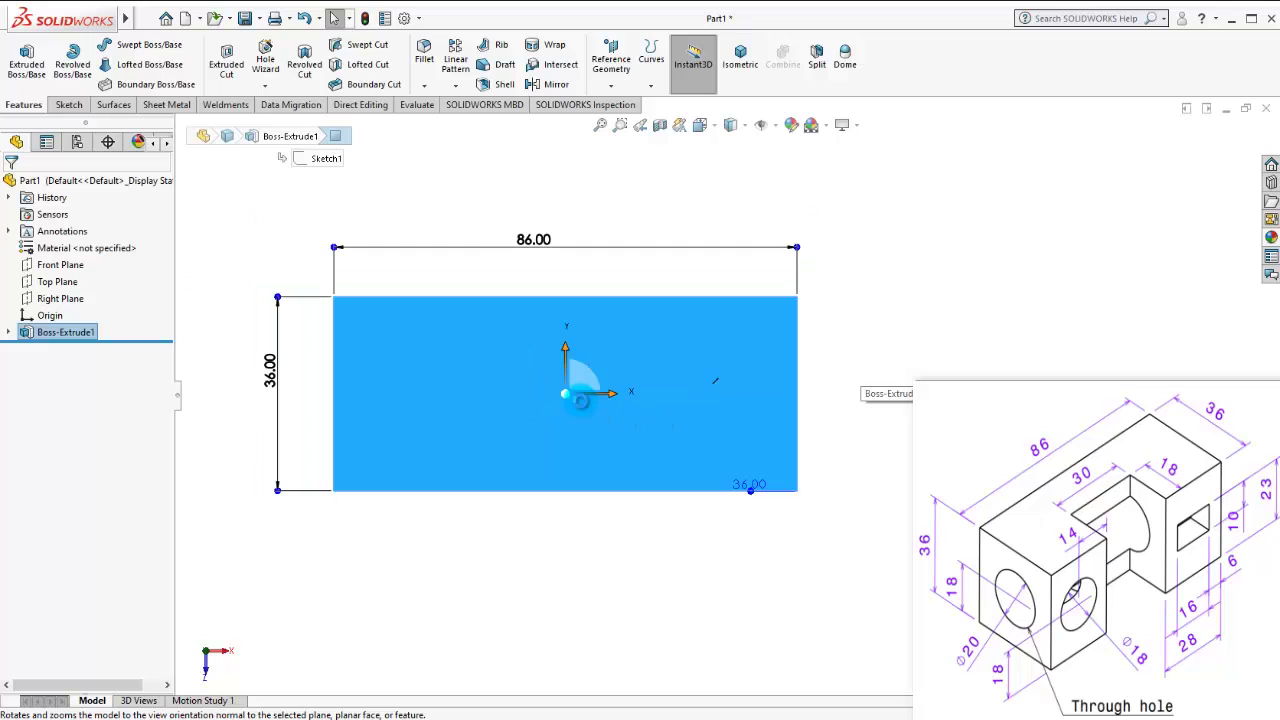
pyautogui.click(590, 605)
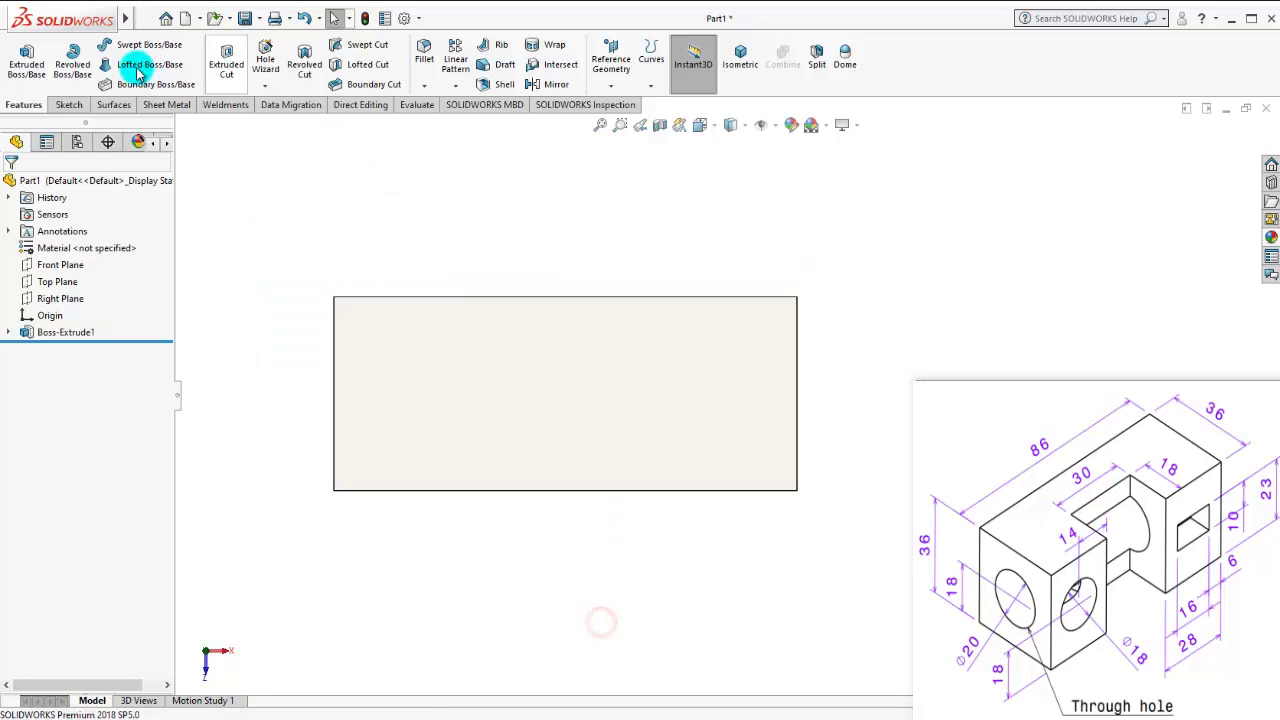
pyautogui.click(420, 370)
pyautogui.click(486, 331)
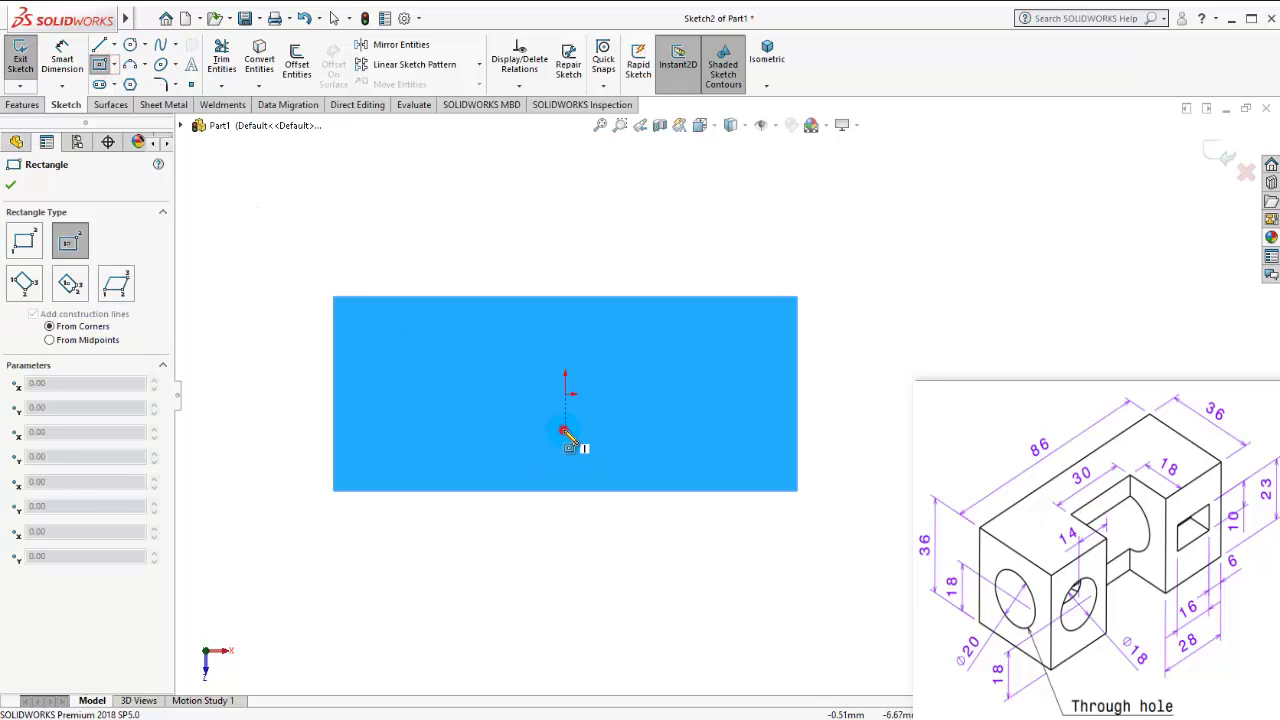
# Step: Draw a centre rectangle reaching the face's long edge, relating its centre to the origin
pyautogui.click(565, 432)
pyautogui.click(466, 490)
pyautogui.press('Escape')
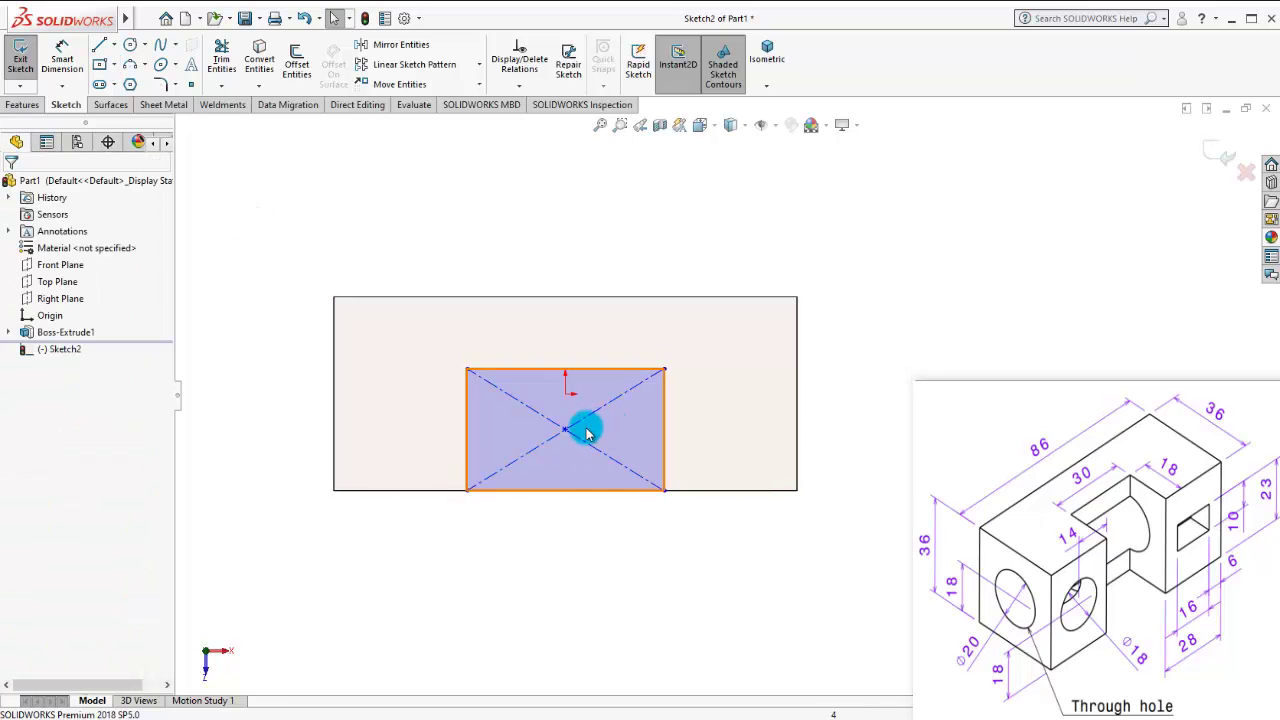
pyautogui.click(565, 429)
pyautogui.keyDown('ctrl'); pyautogui.click(565, 392); pyautogui.keyUp('ctrl')
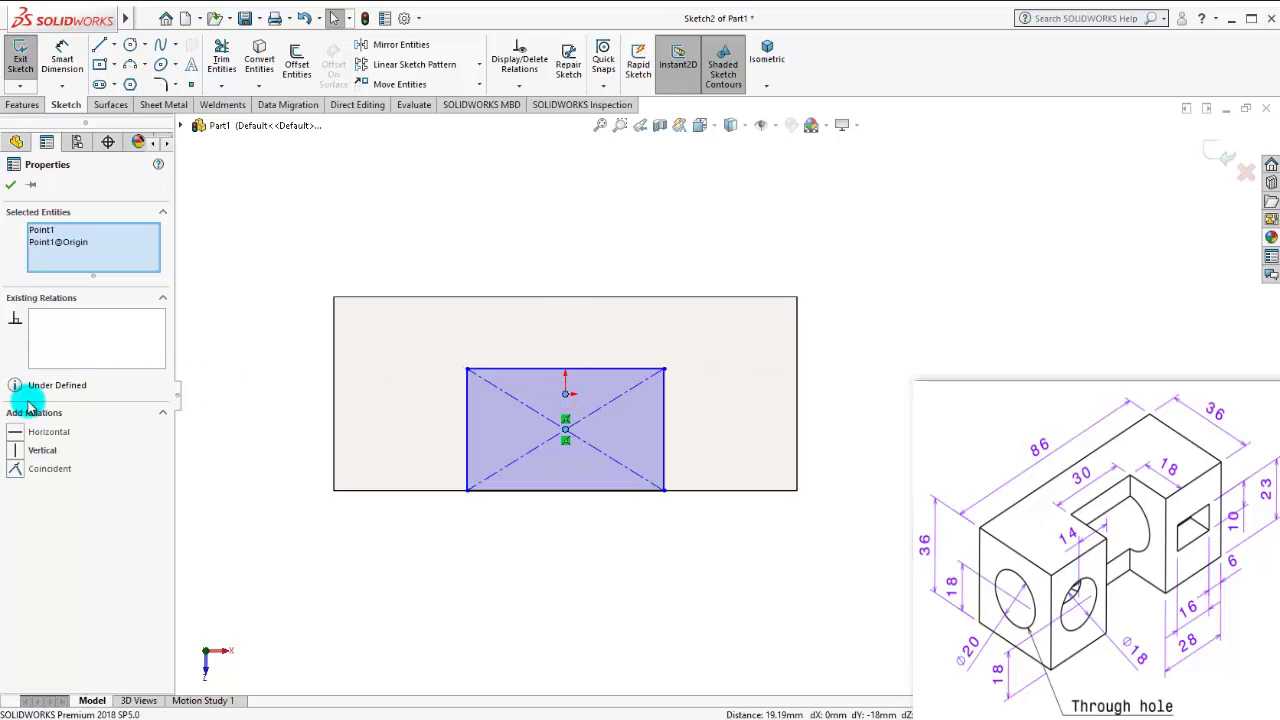
pyautogui.click(497, 551)
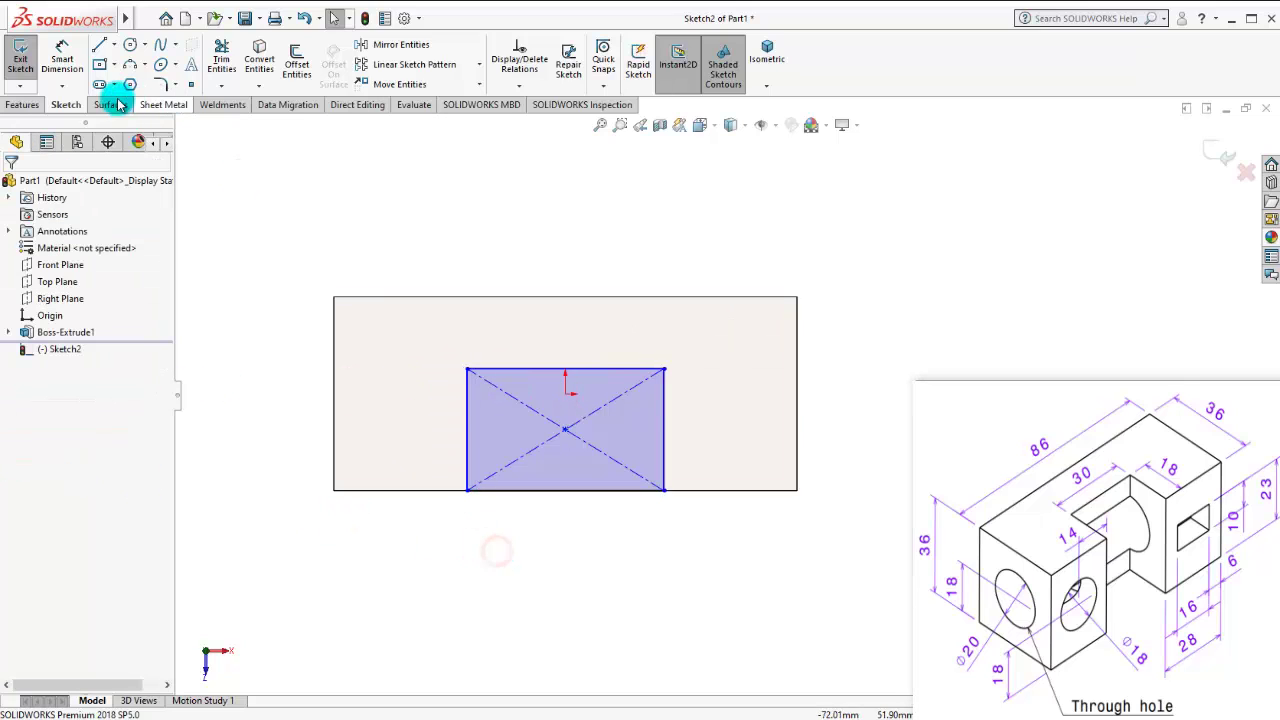
# Step: Dimension the slot rectangle 30 wide by 18 tall
pyautogui.click(62, 58)
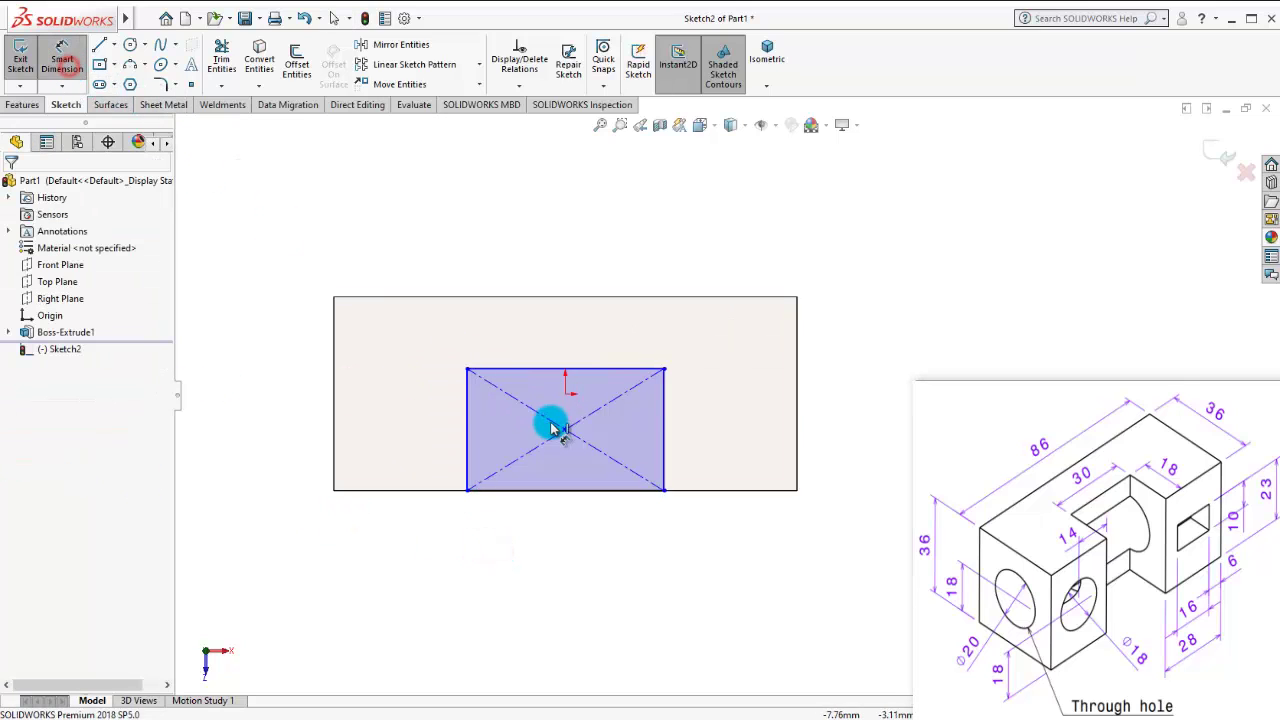
pyautogui.click(582, 492)
pyautogui.click(563, 551)
pyautogui.write('3')
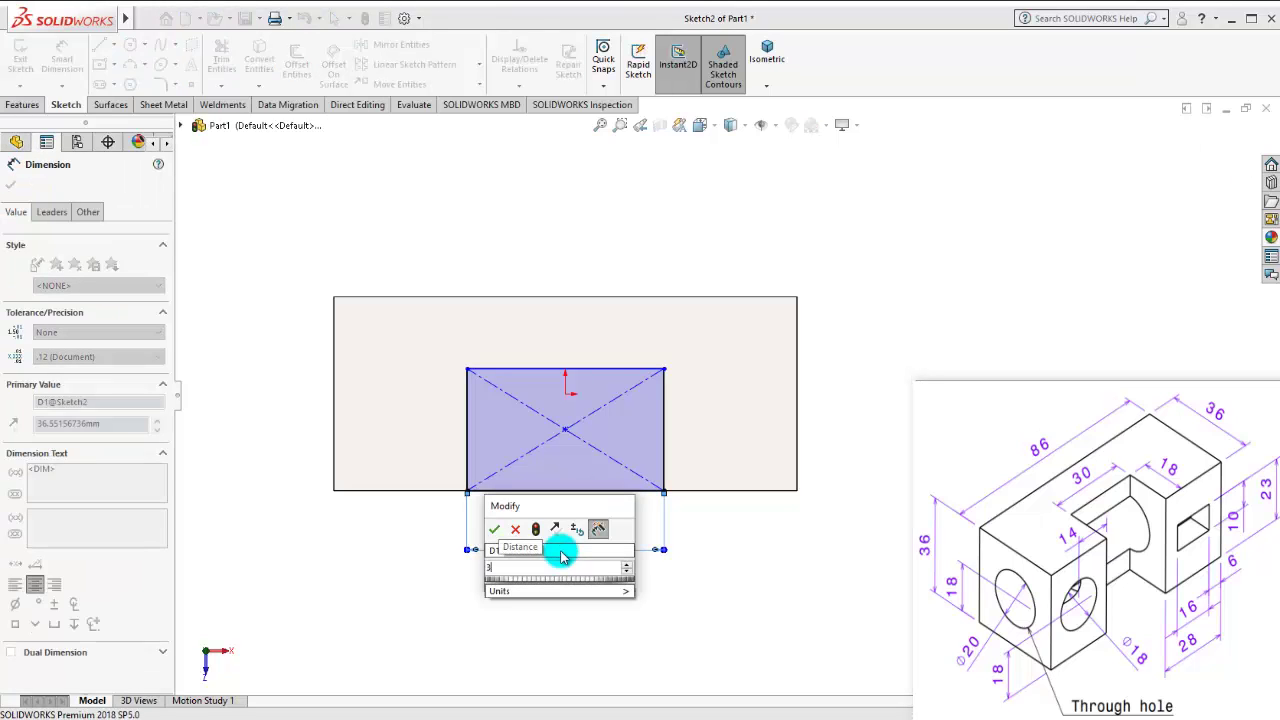
pyautogui.write('0')
pyautogui.click(494, 529)
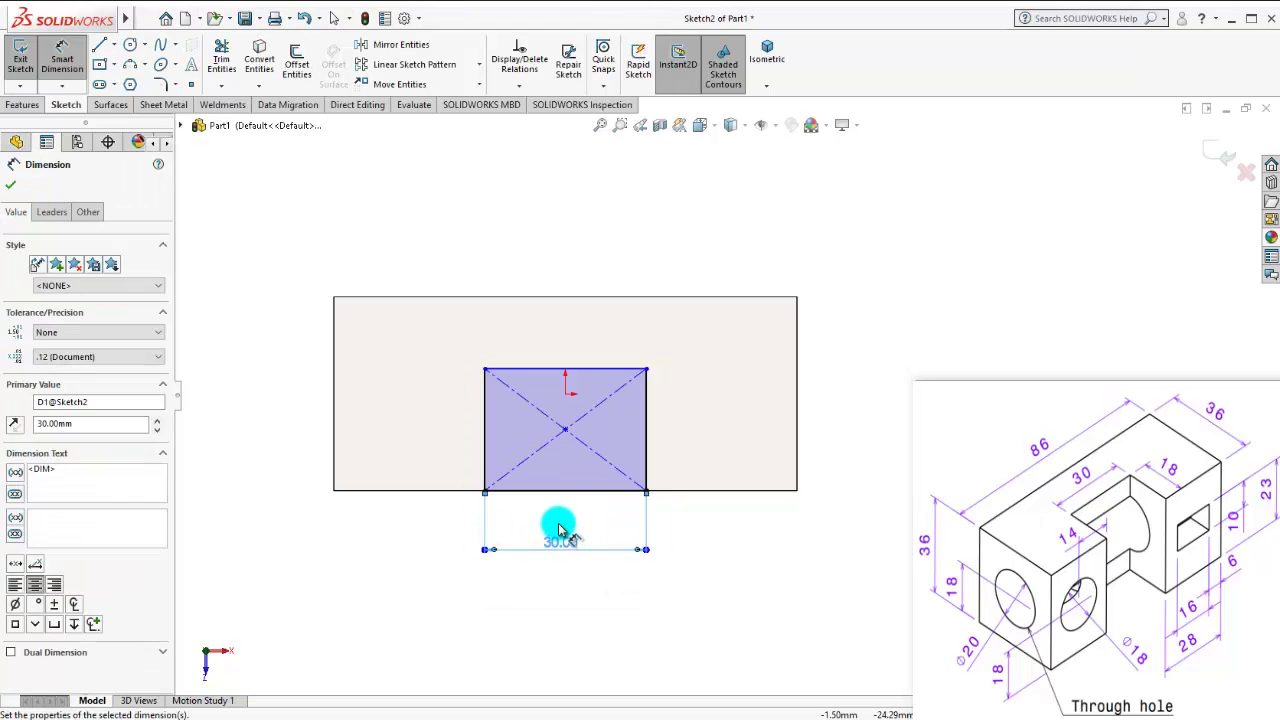
pyautogui.click(647, 424)
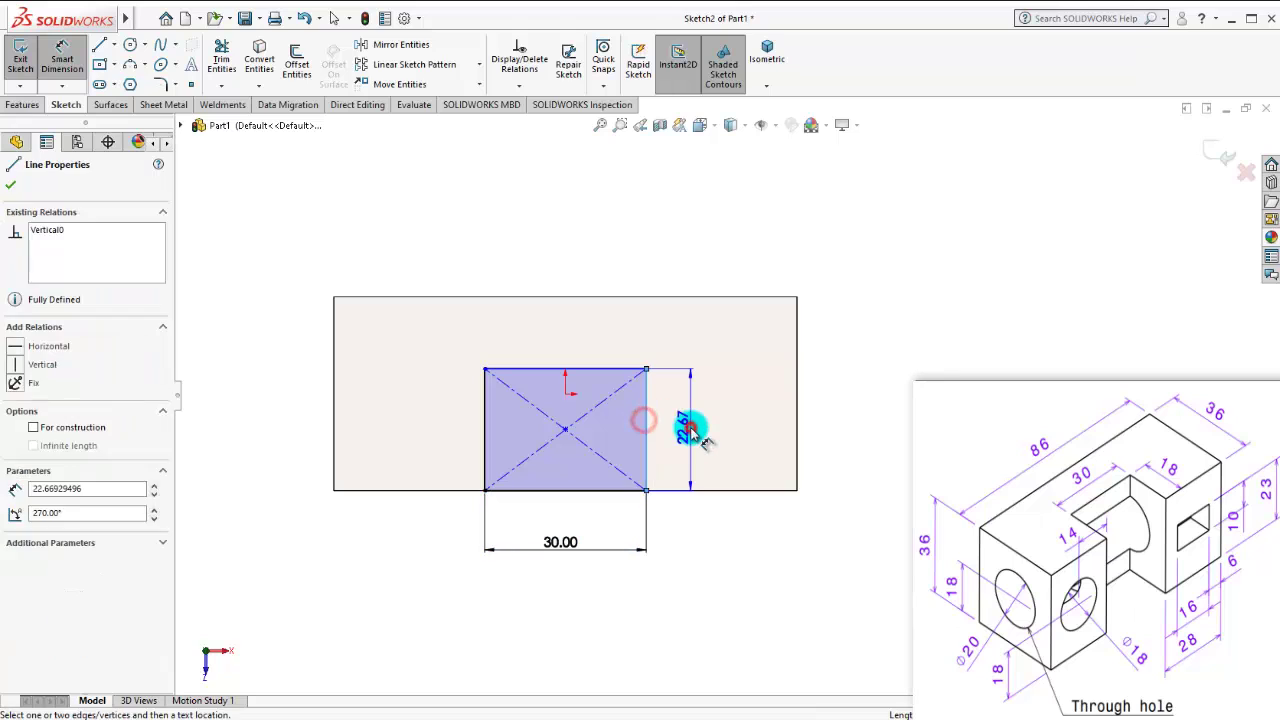
pyautogui.click(698, 433)
pyautogui.write('18')
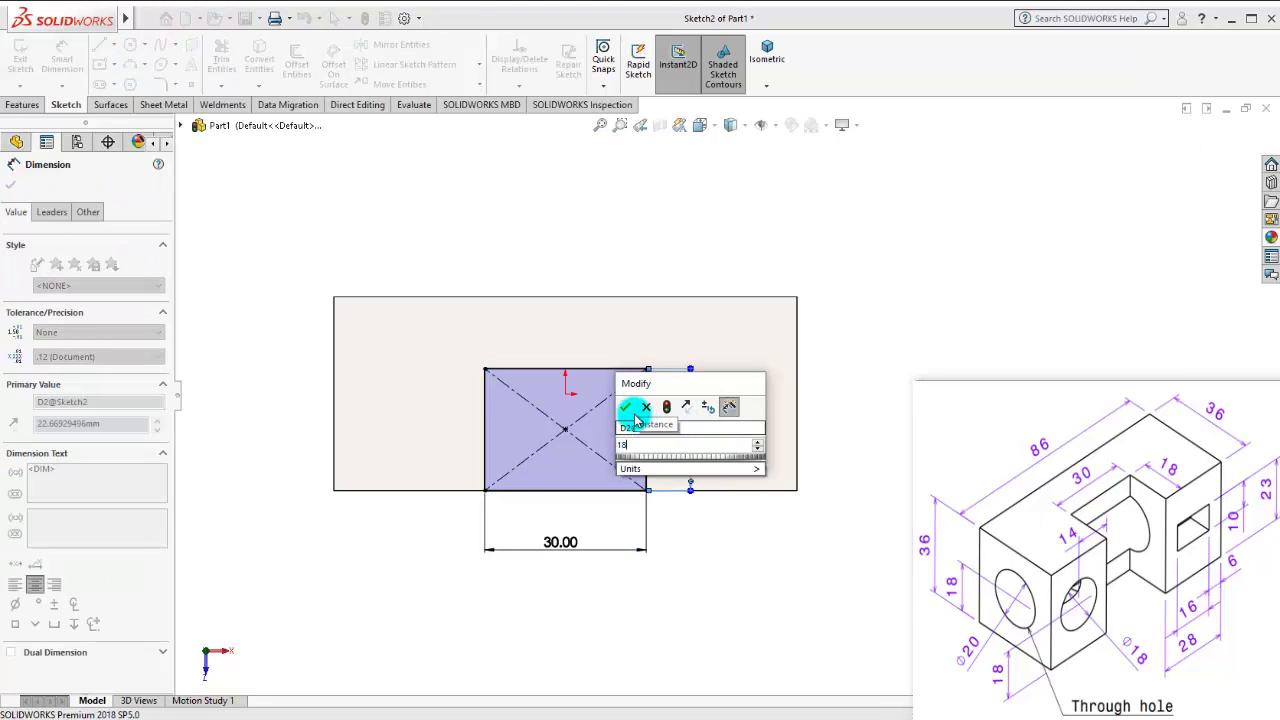
pyautogui.click(630, 411)
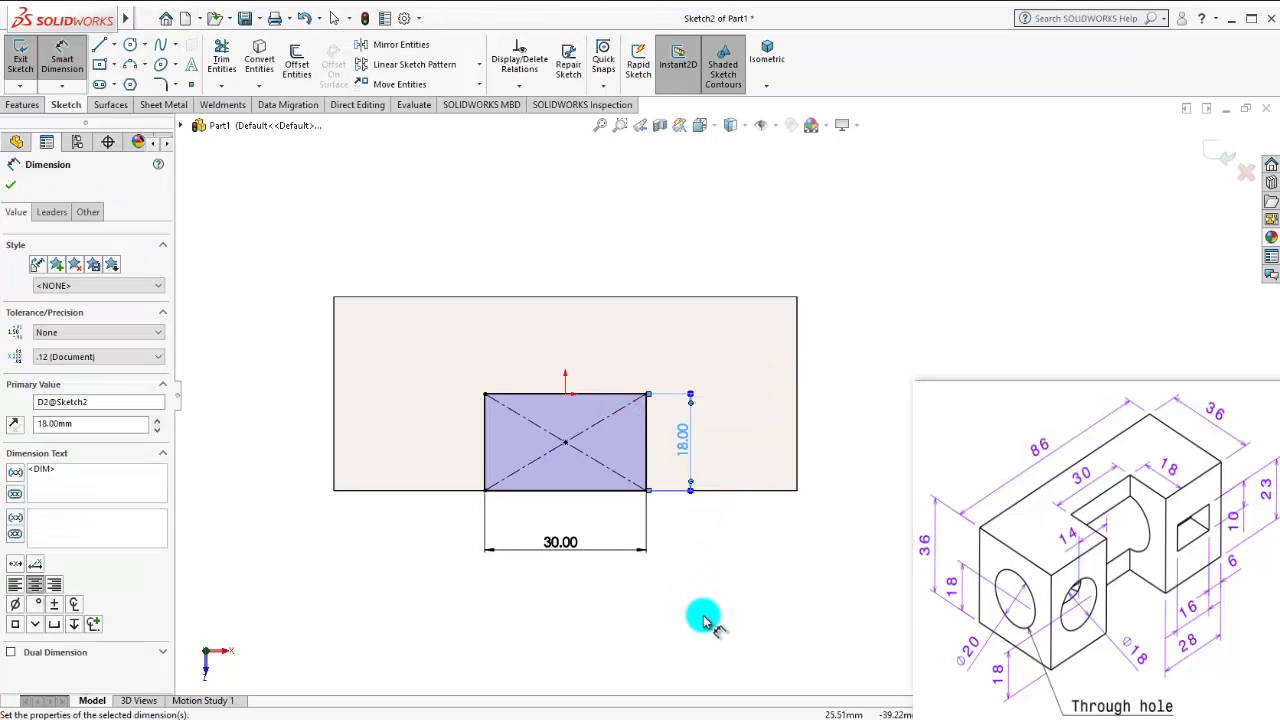
# Step: Return the block to isometric view and adjust the zoom
pyautogui.click(685, 645)
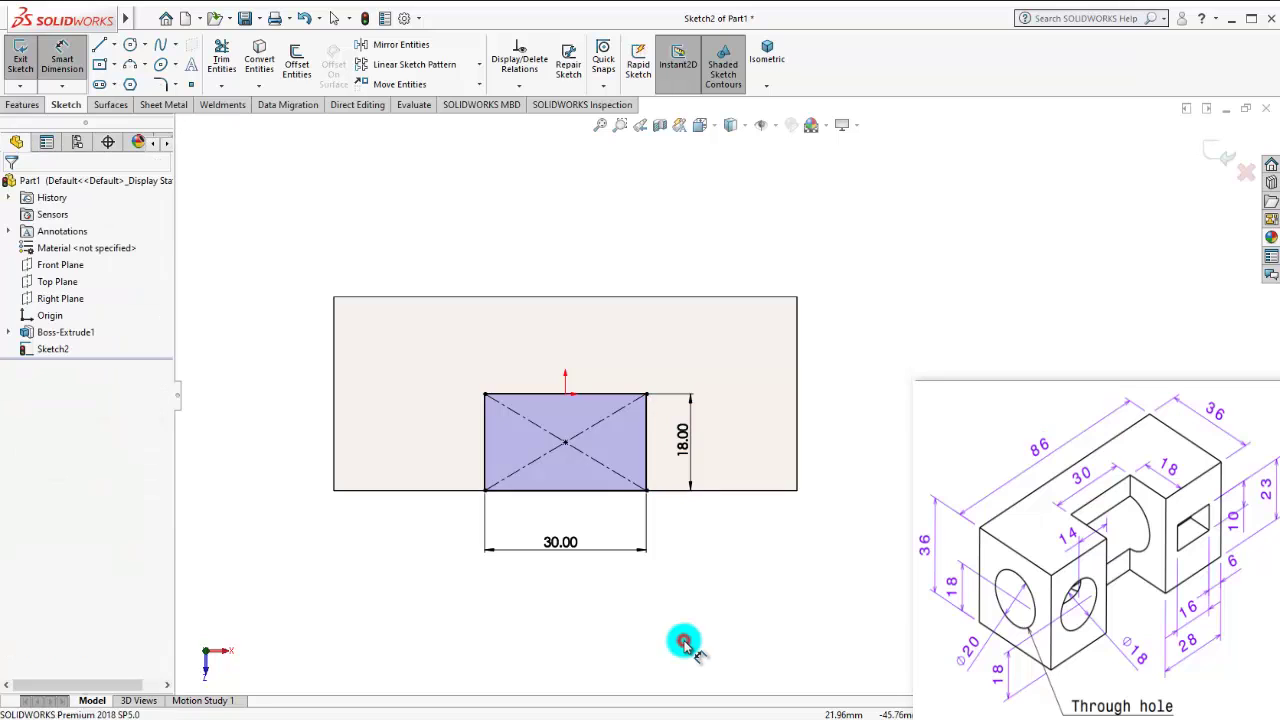
pyautogui.click(762, 40)
pyautogui.scroll(2, 858, 413)
pyautogui.scroll(3, 889, 346)
pyautogui.scroll(-4, 877, 371)
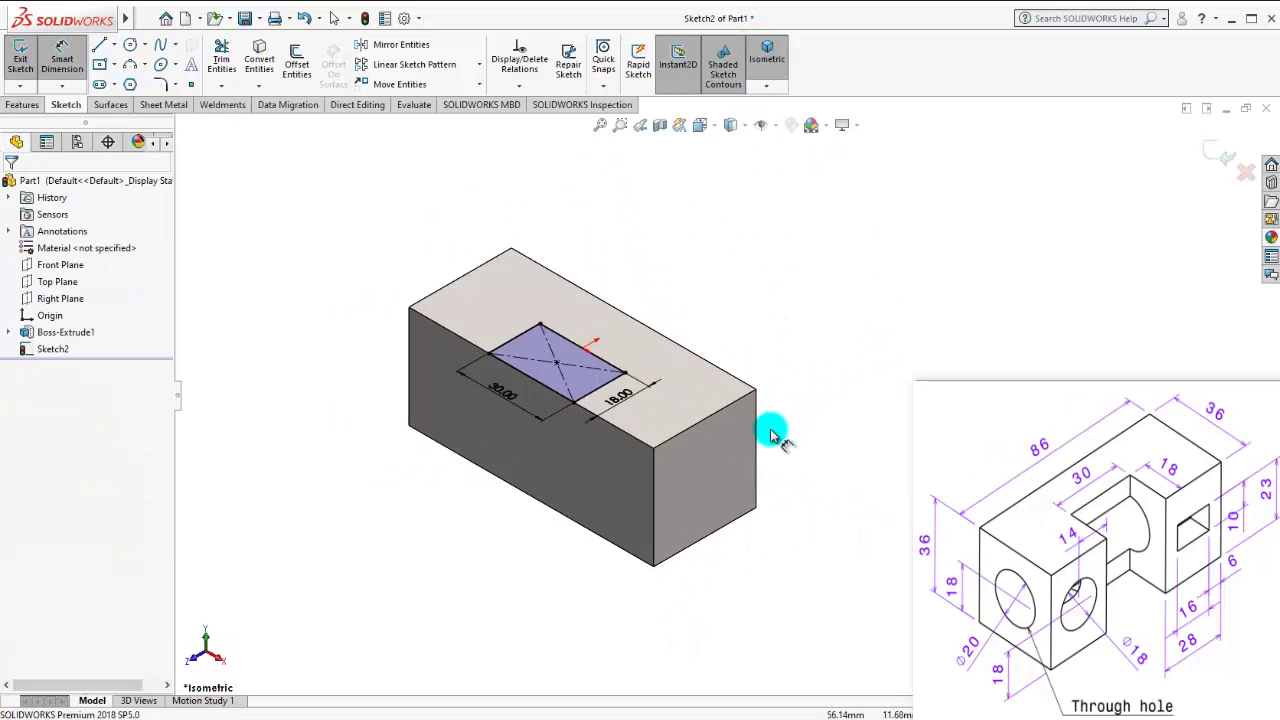
pyautogui.scroll(1, 771, 434)
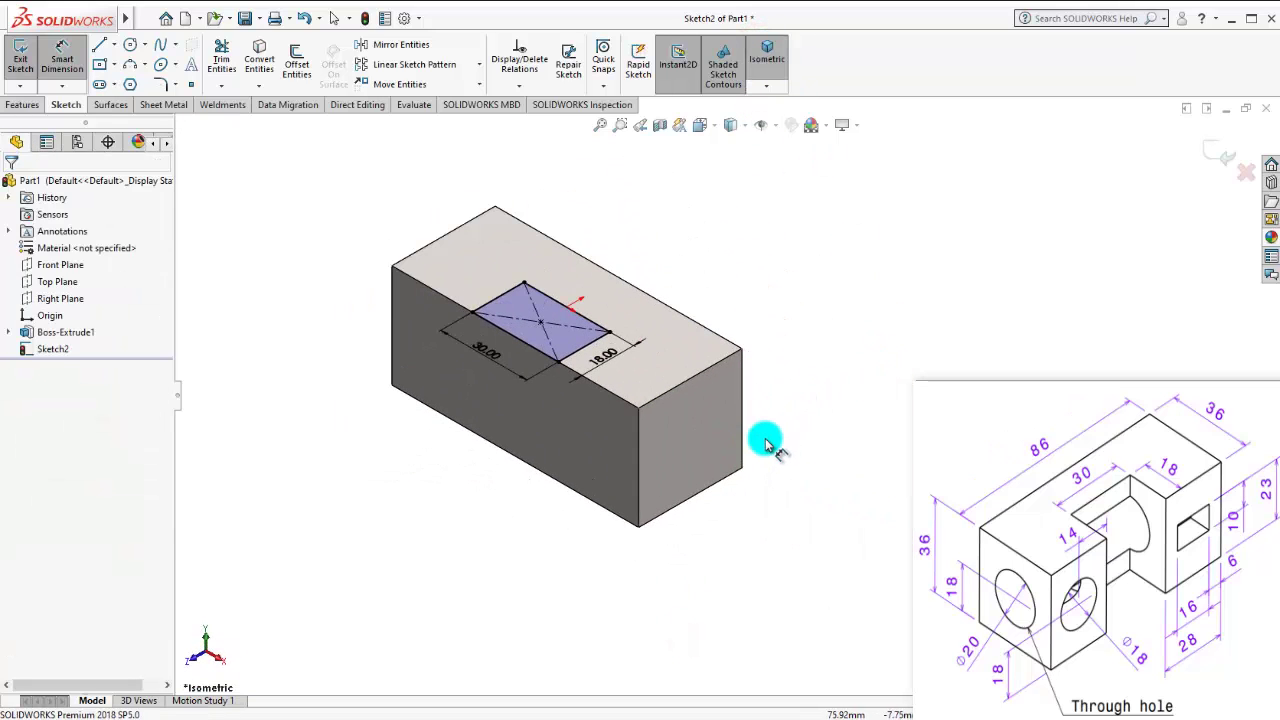
# Step: Cut the 30 × 18 rectangle Through All to create the slot, Cut-Extrude1
pyautogui.click(8, 110)
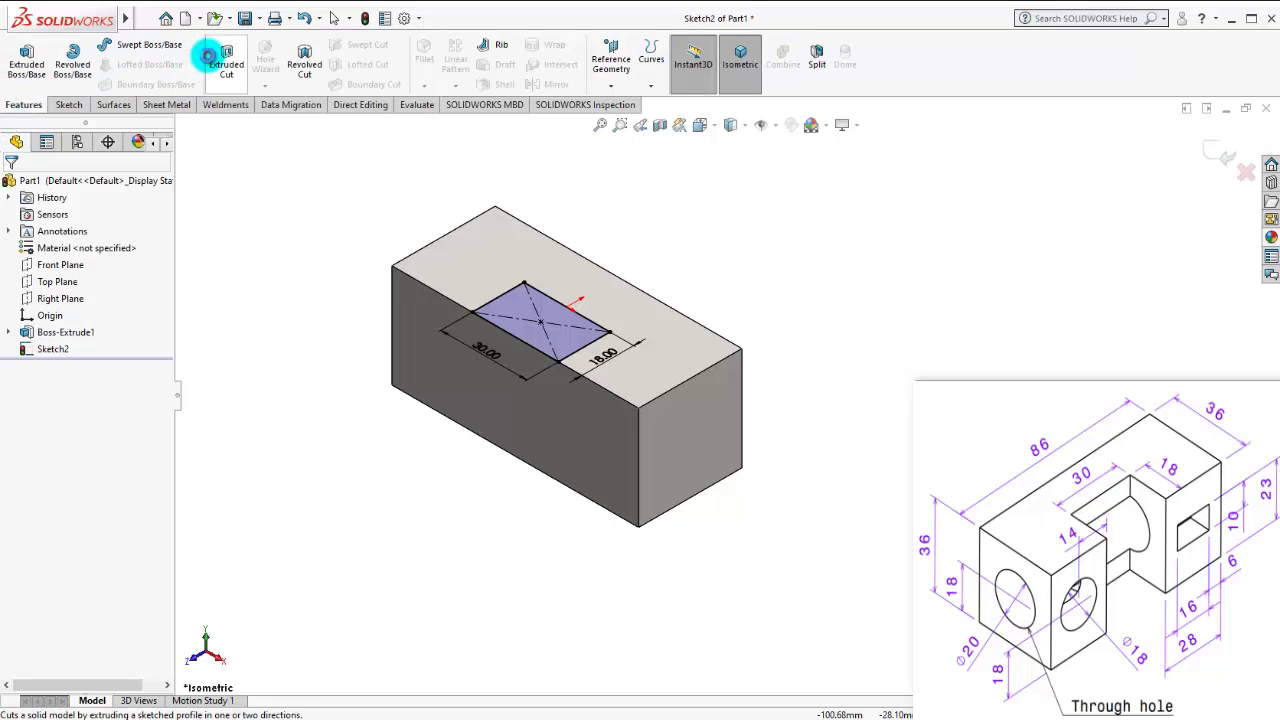
pyautogui.click(222, 65)
pyautogui.click(94, 279)
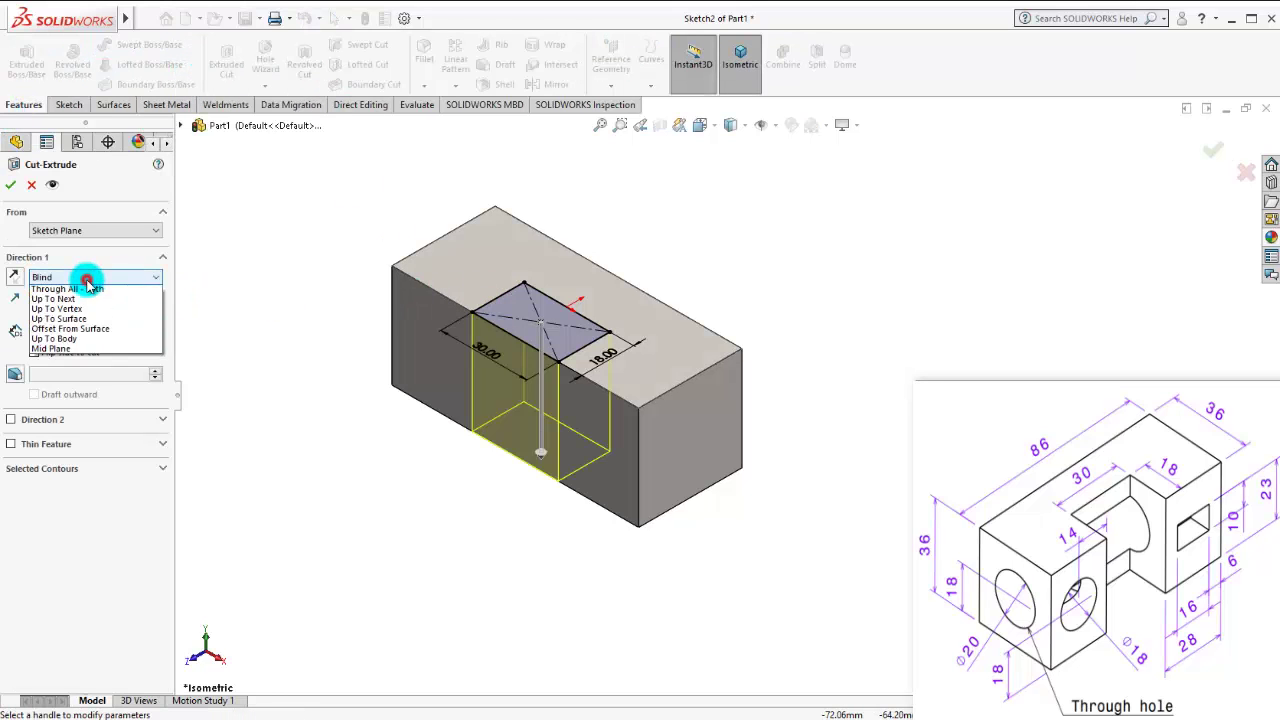
pyautogui.click(90, 290)
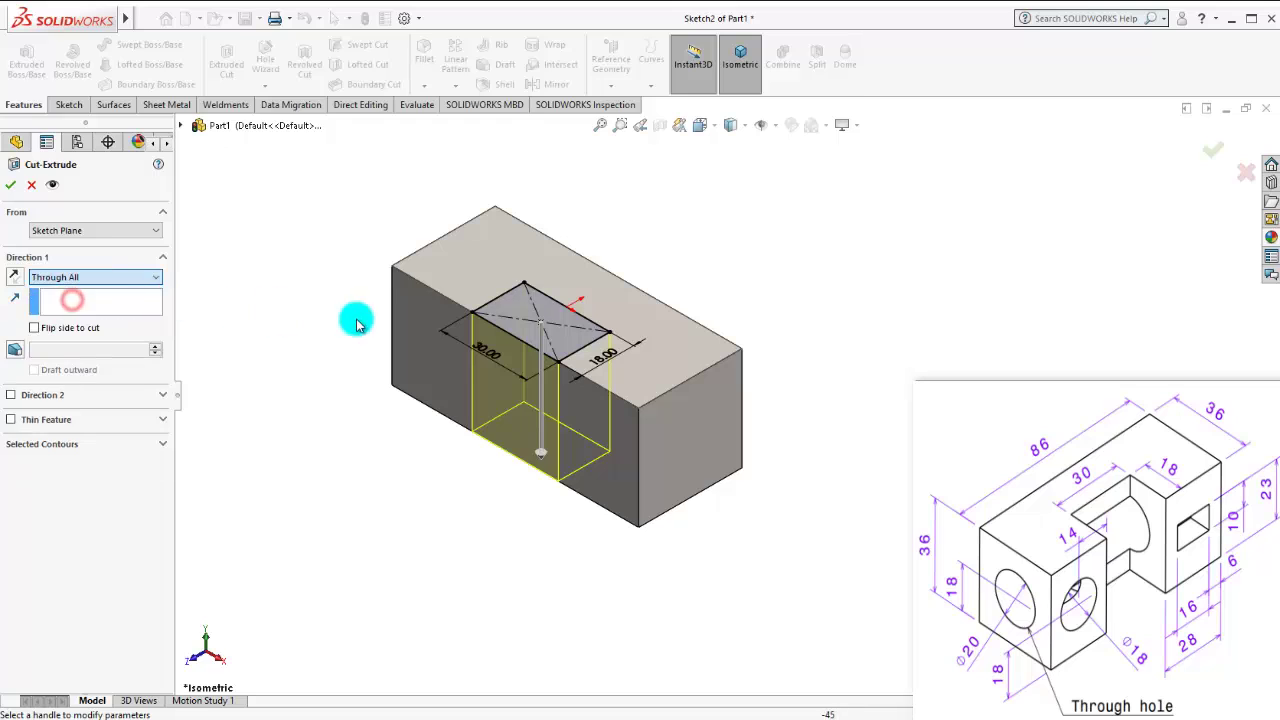
pyautogui.click(12, 186)
pyautogui.scroll(2, 790, 330)
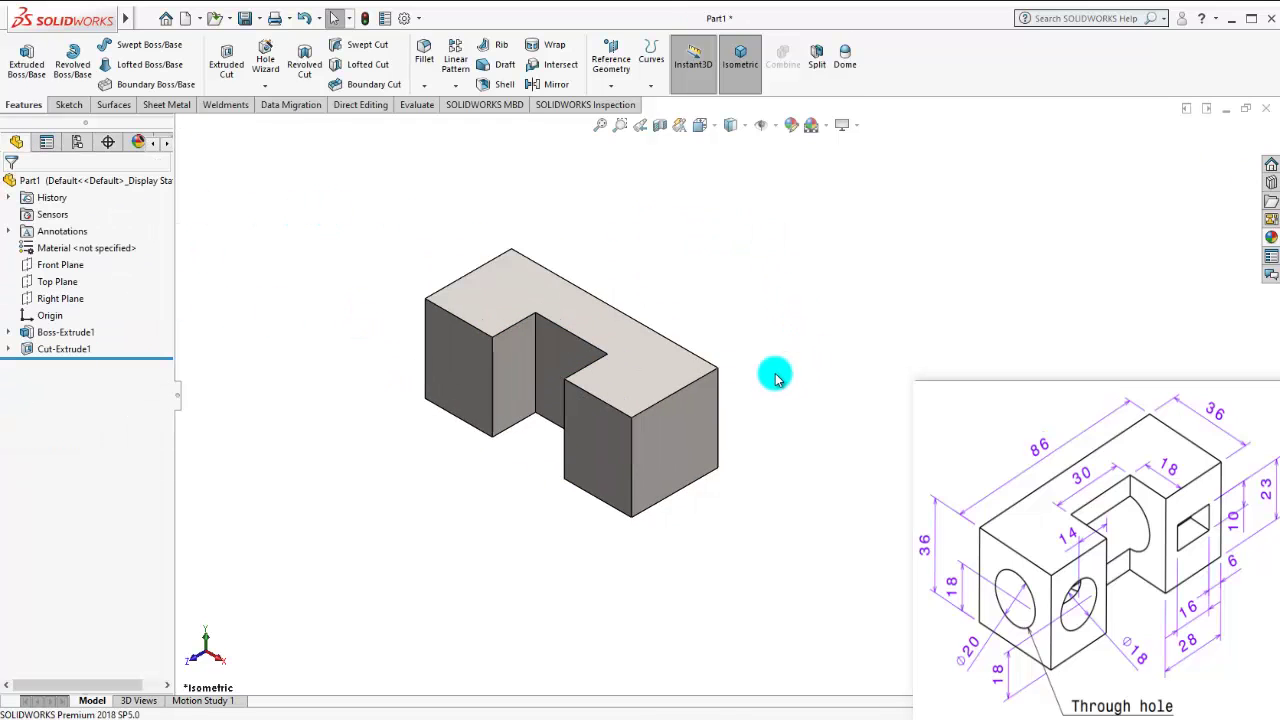
pyautogui.scroll(-2, 776, 376)
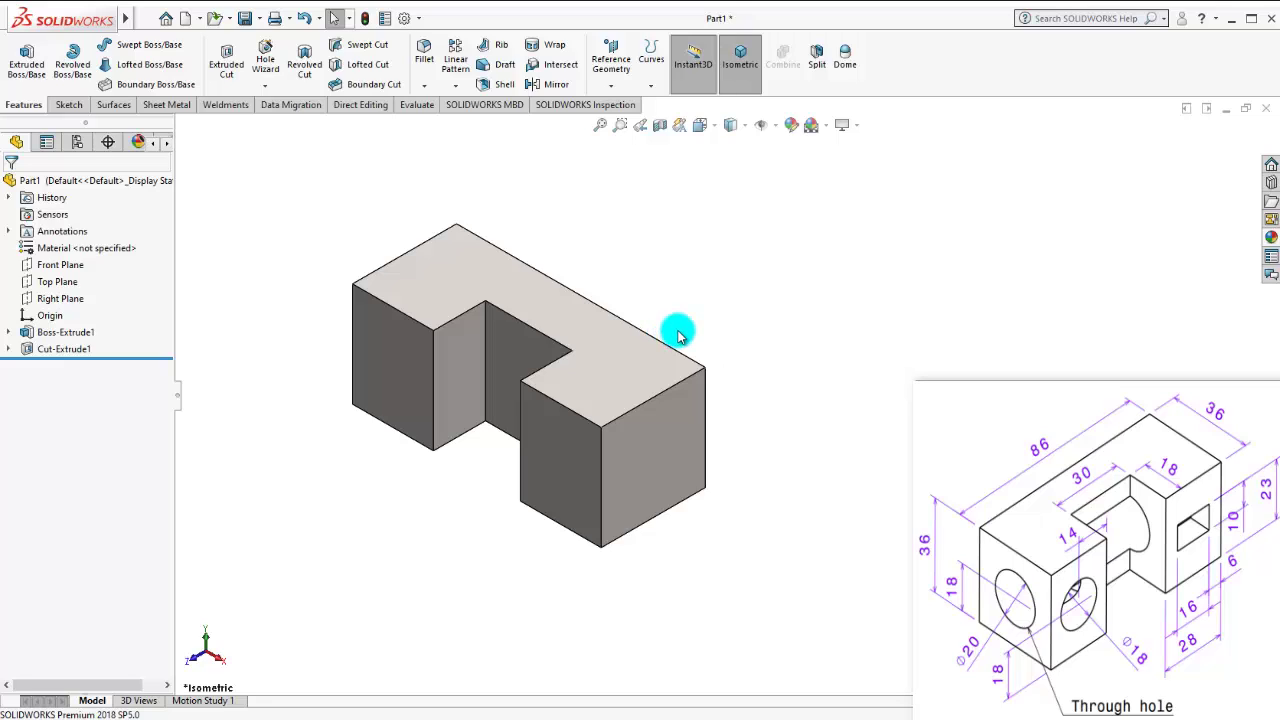
# Step: Open a new sketch on the block's end face, viewed normal to it
pyautogui.click(674, 437)
pyautogui.click(813, 392)
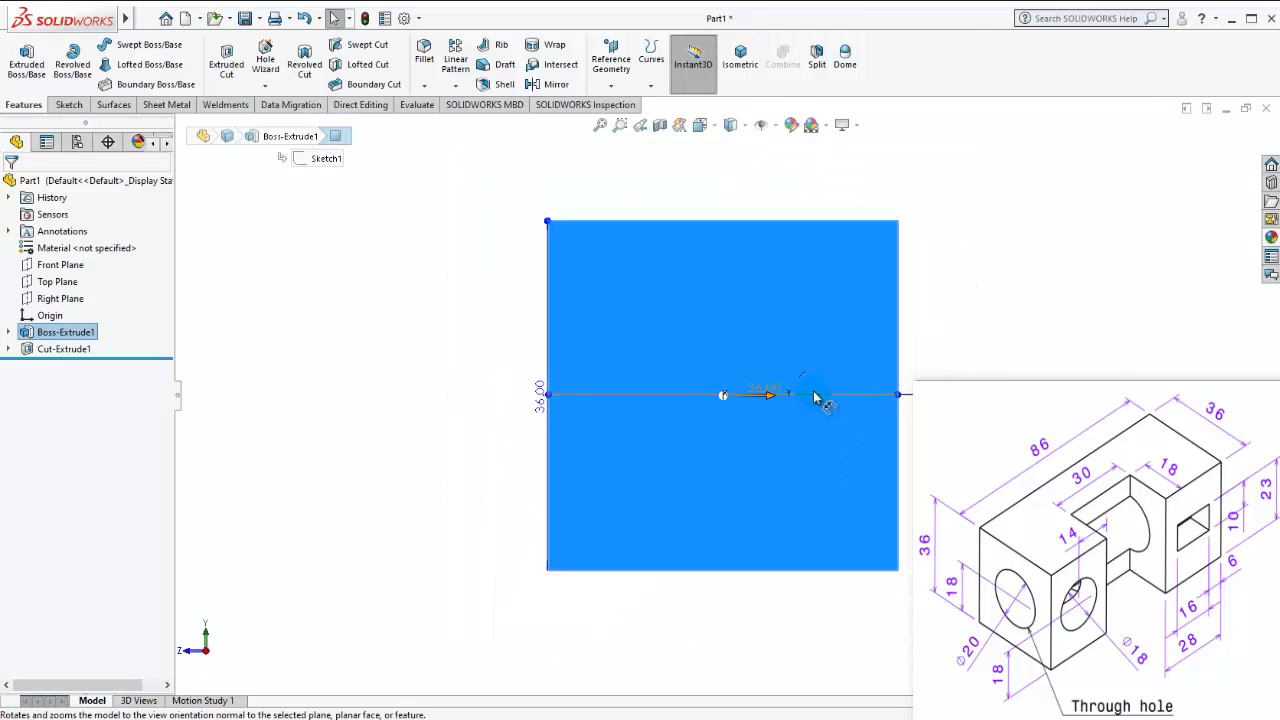
pyautogui.click(680, 350)
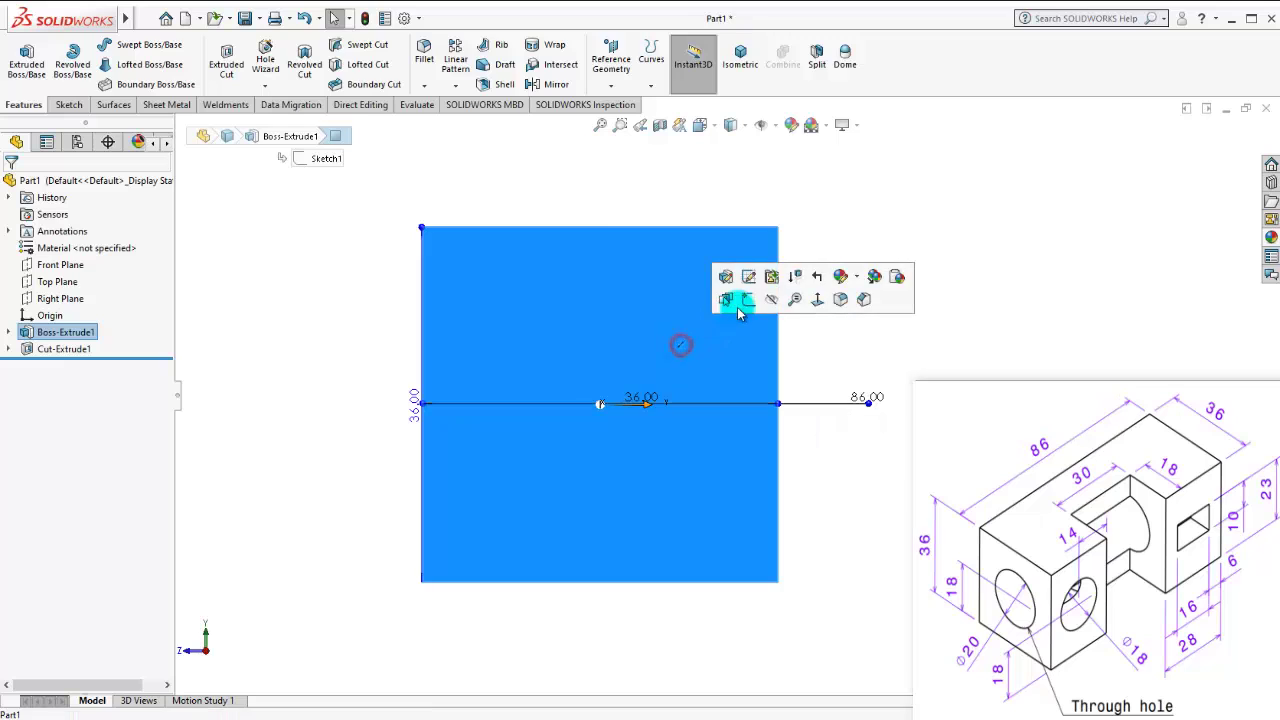
pyautogui.click(739, 302)
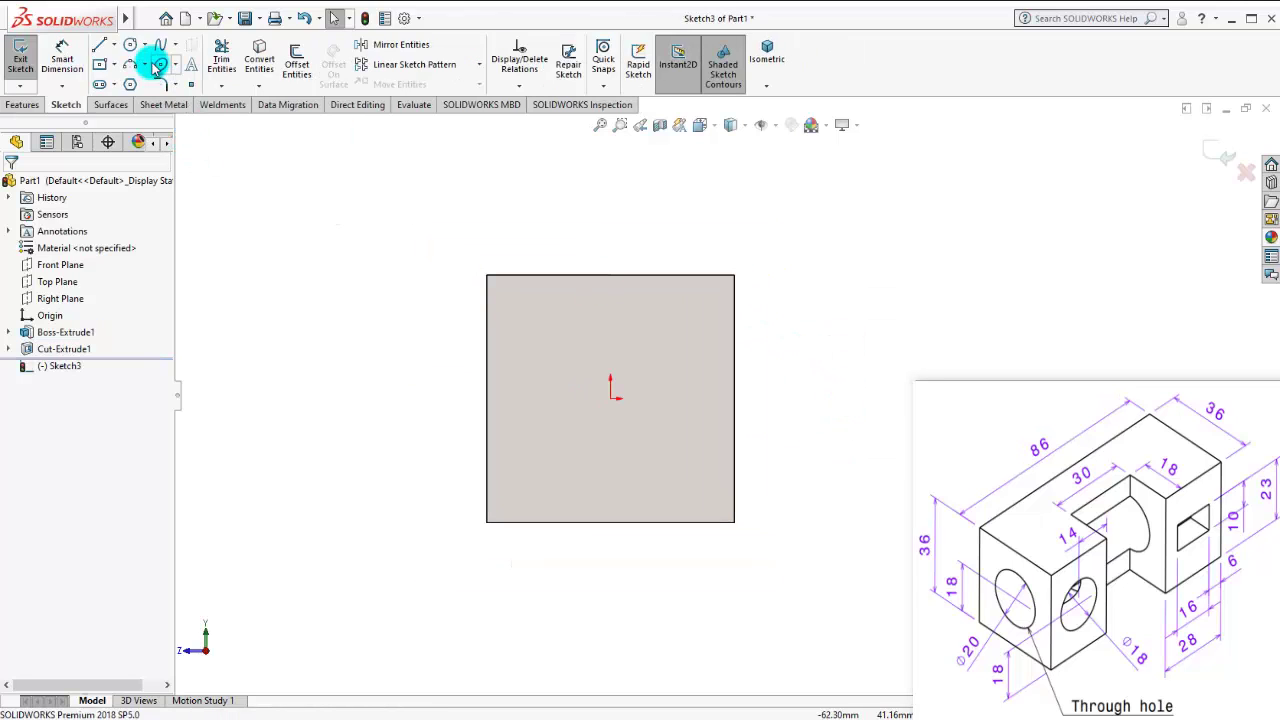
# Step: Draw an origin-centred circle and dimension it Ø20
pyautogui.click(133, 47)
pyautogui.click(611, 398)
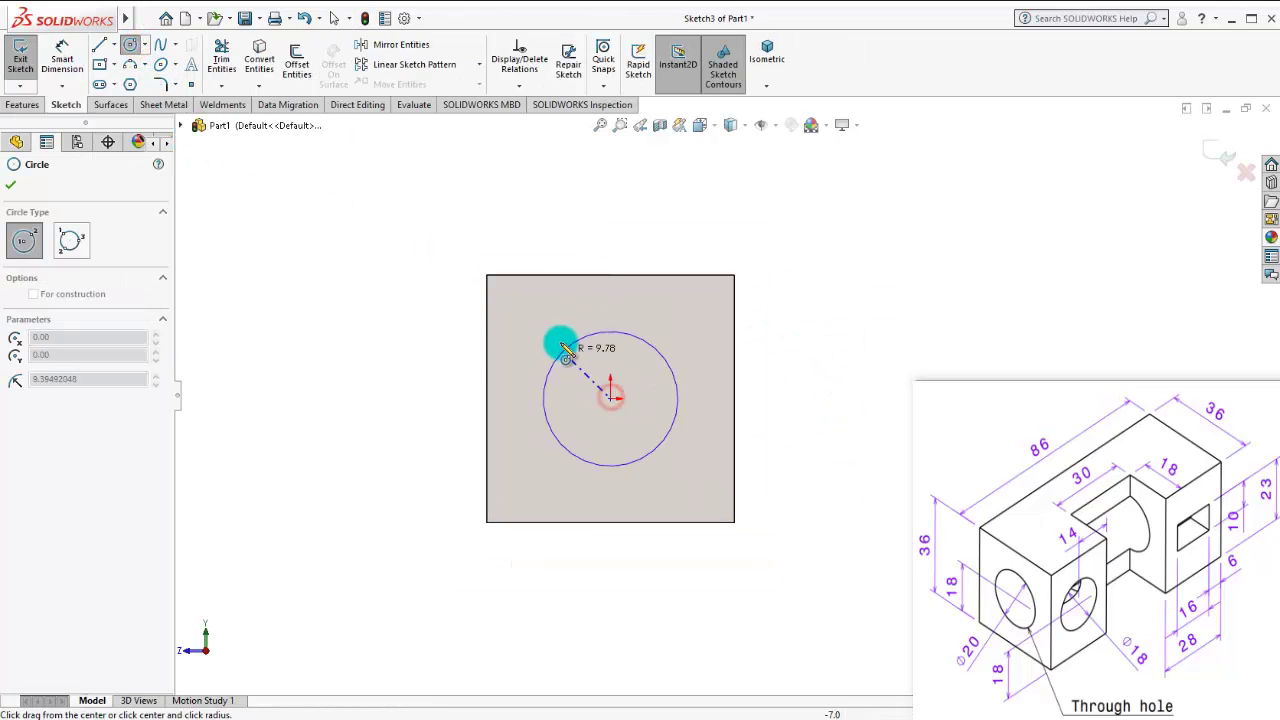
pyautogui.click(554, 338)
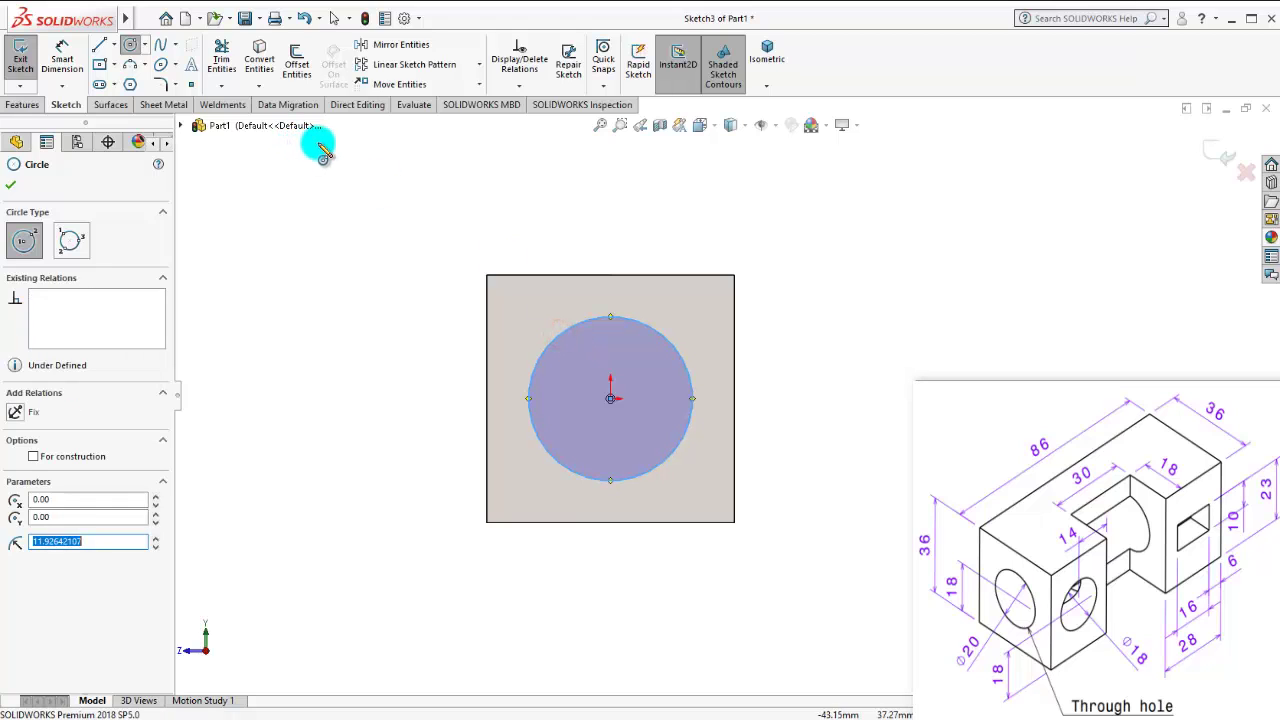
pyautogui.click(80, 55)
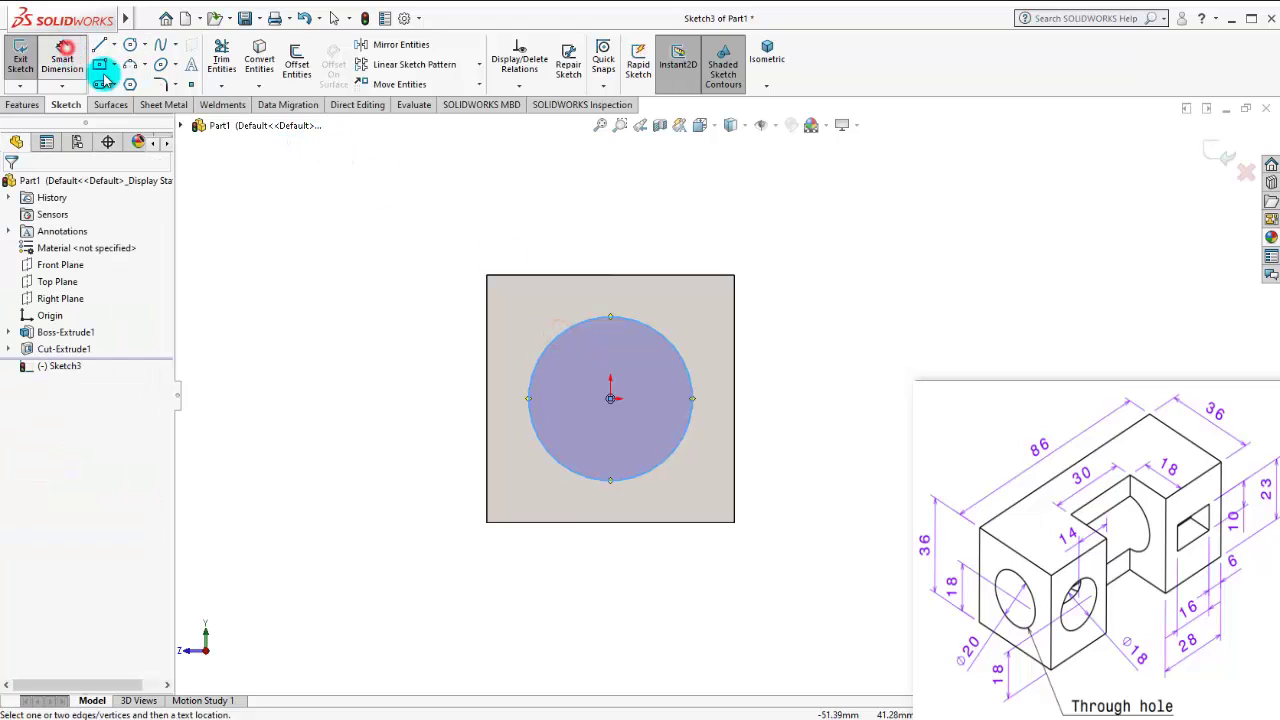
pyautogui.click(527, 381)
pyautogui.click(430, 376)
pyautogui.write('20')
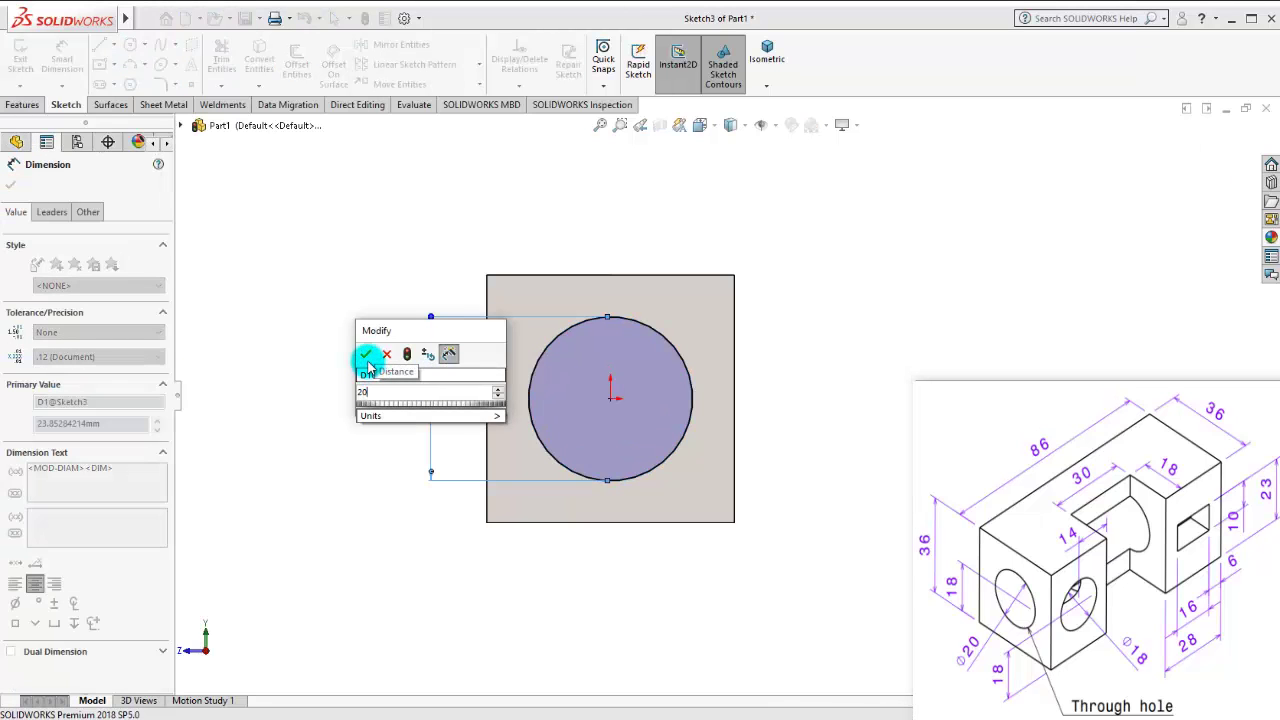
pyautogui.click(367, 356)
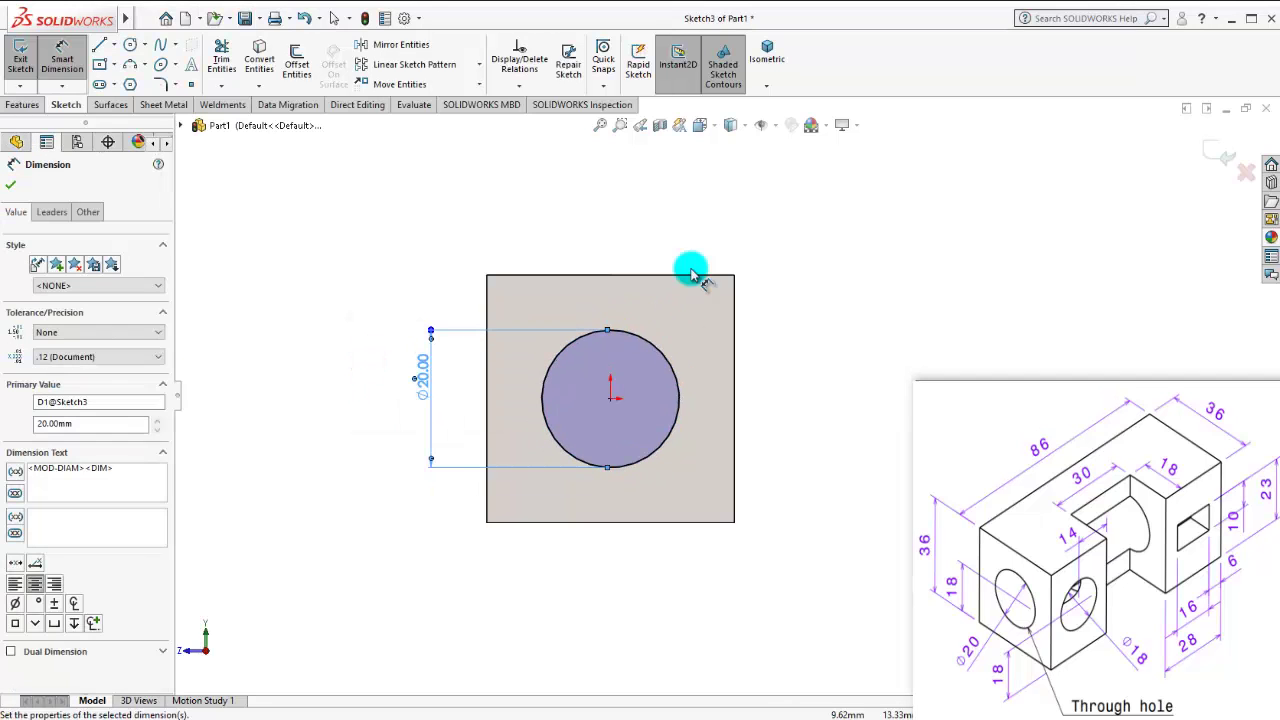
# Step: Switch to isometric view and adjust the zoom on the part
pyautogui.click(767, 55)
pyautogui.scroll(2, 900, 310)
pyautogui.scroll(3, 950, 335)
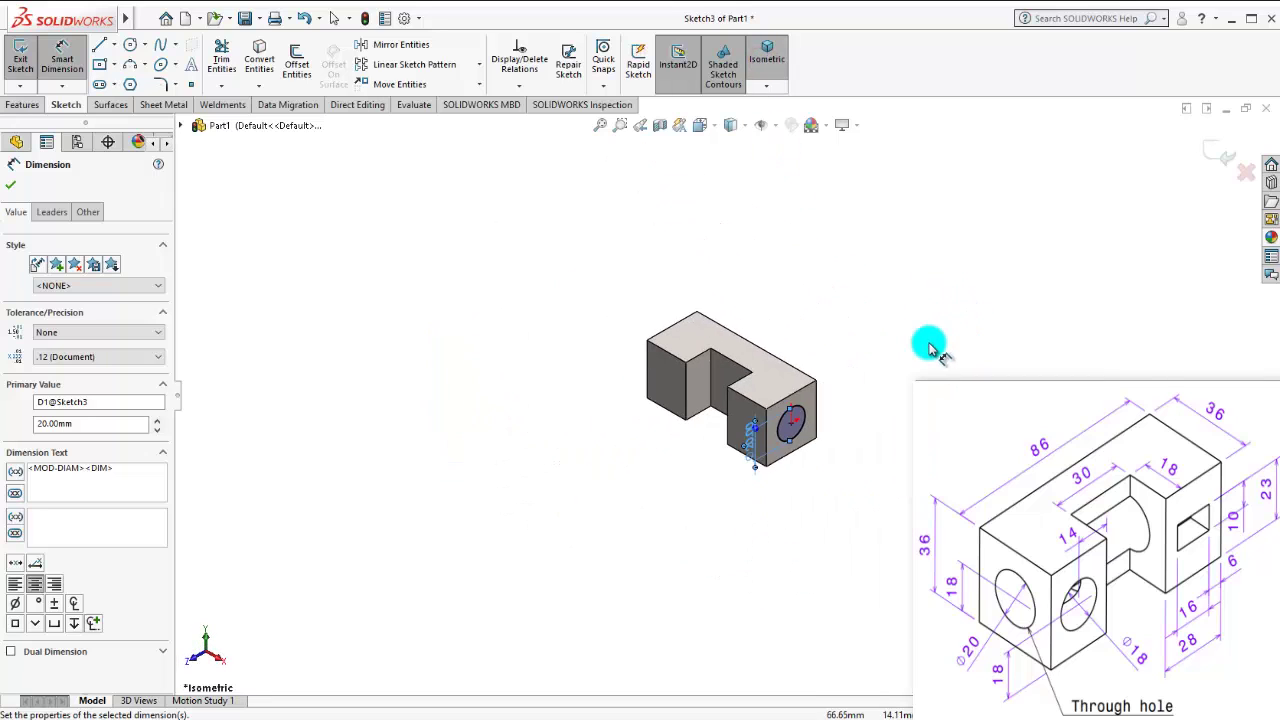
pyautogui.scroll(-3, 870, 360)
pyautogui.scroll(1, 780, 440)
pyautogui.scroll(-1, 738, 488)
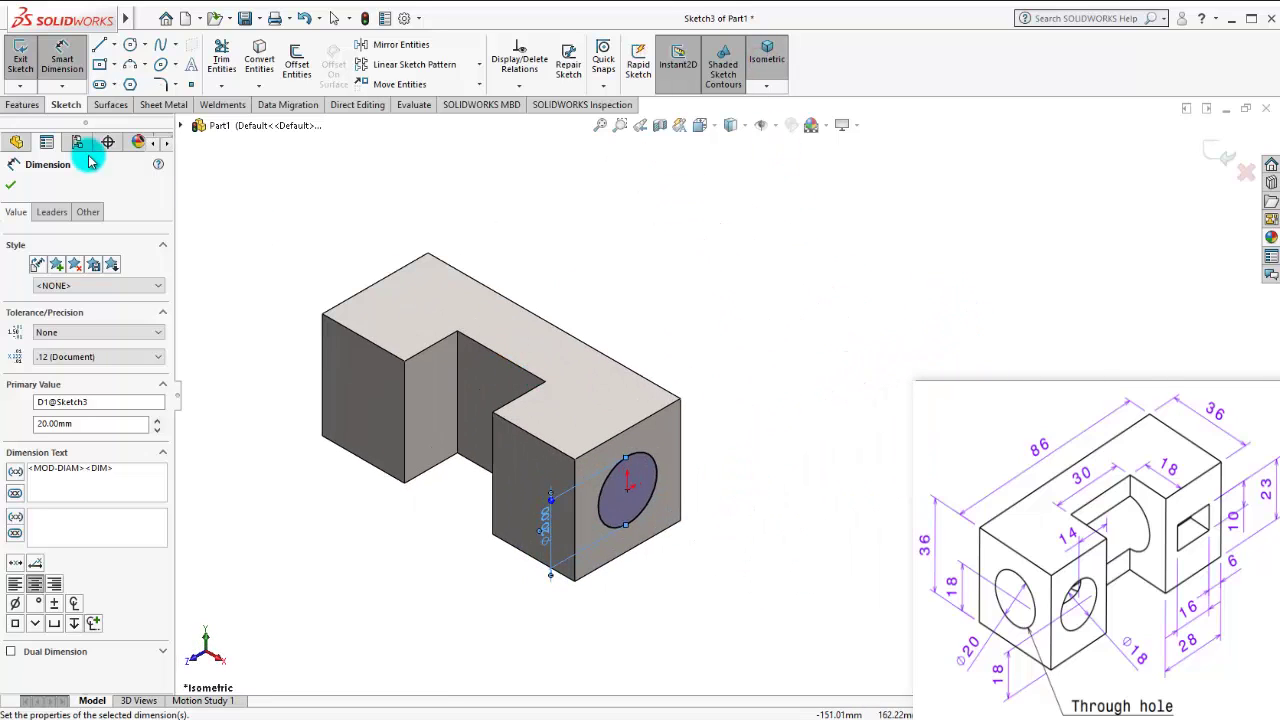
# Step: Cut the Ø20 circle Through All to bore the hole, Cut-Extrude2
pyautogui.click(32, 103)
pyautogui.click(226, 62)
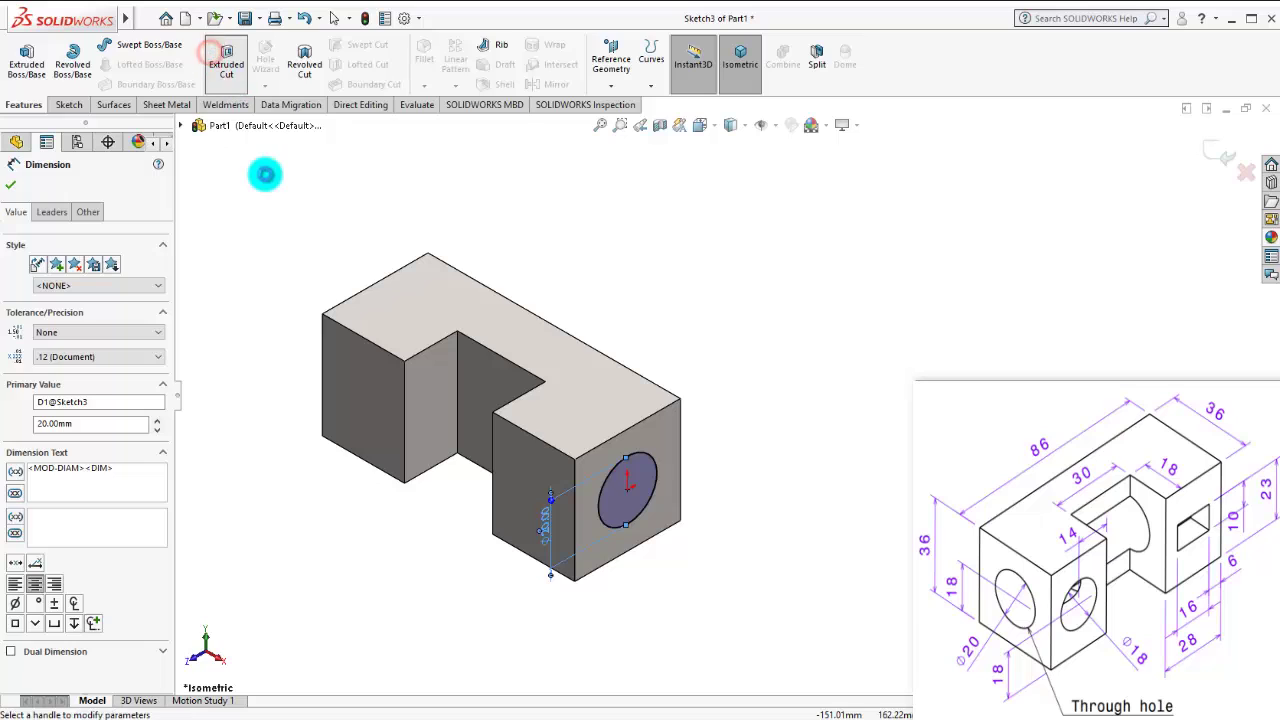
pyautogui.click(112, 287)
pyautogui.click(83, 298)
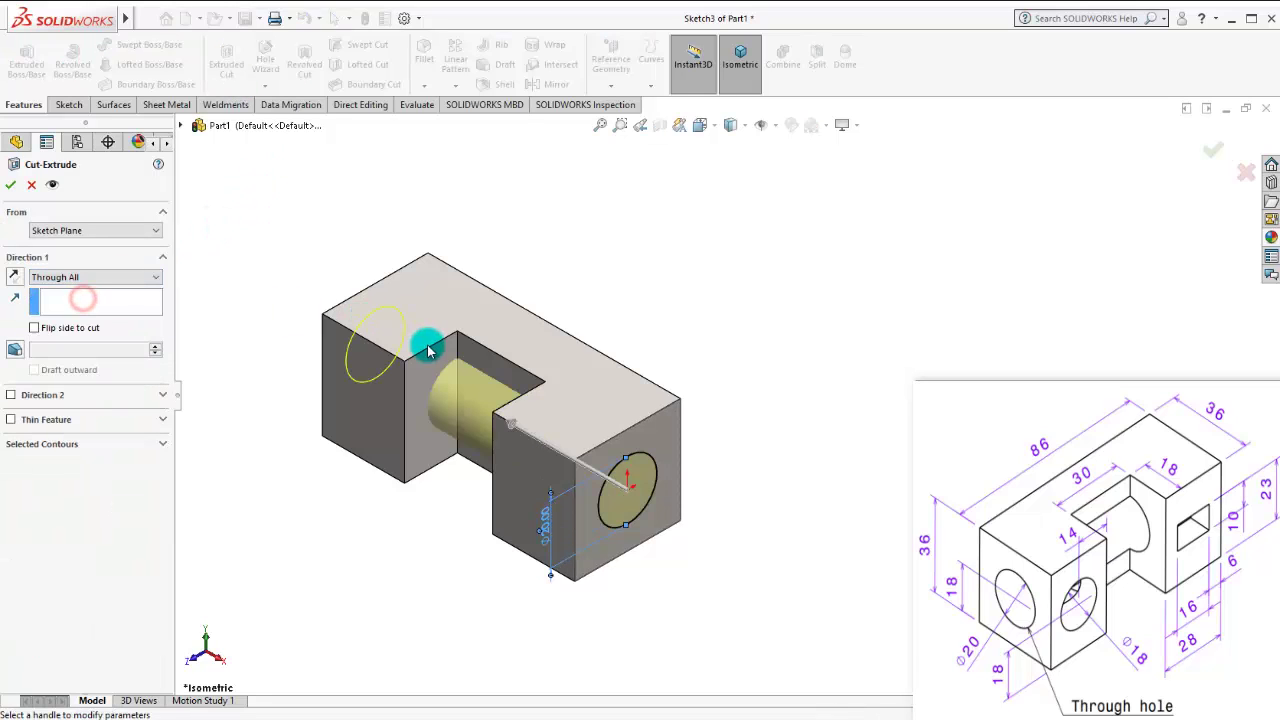
pyautogui.click(12, 186)
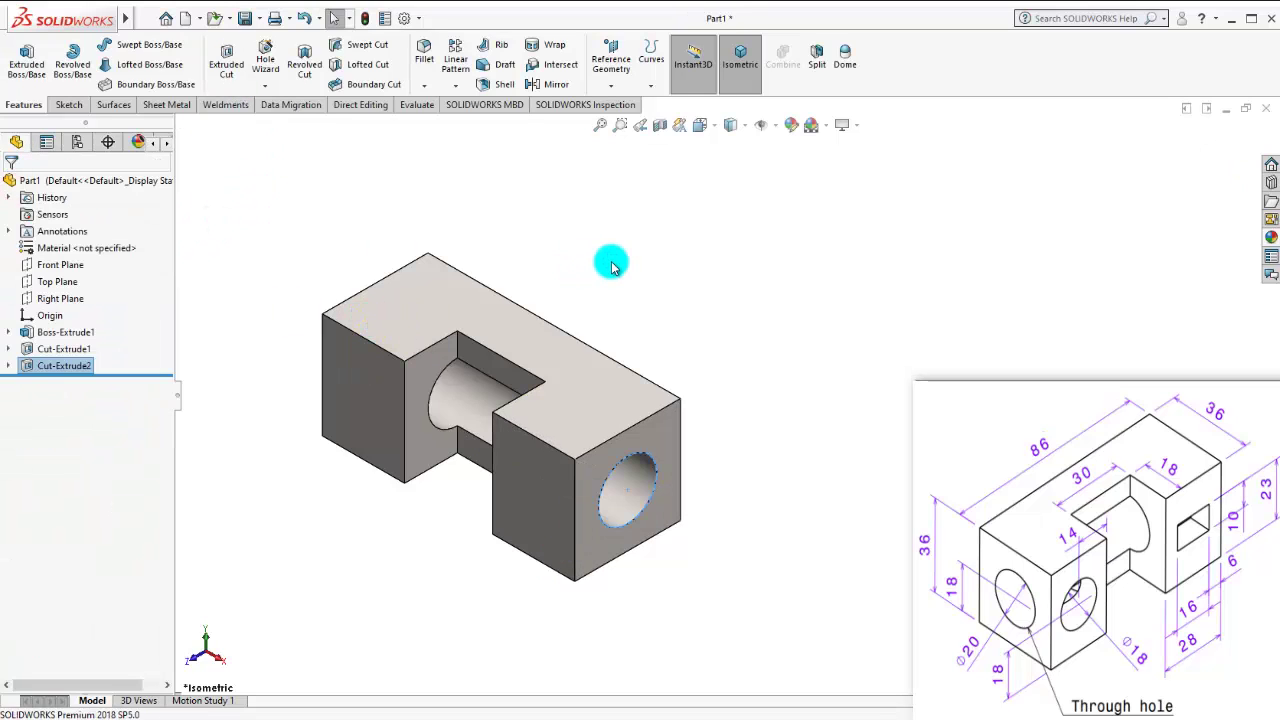
pyautogui.click(847, 353)
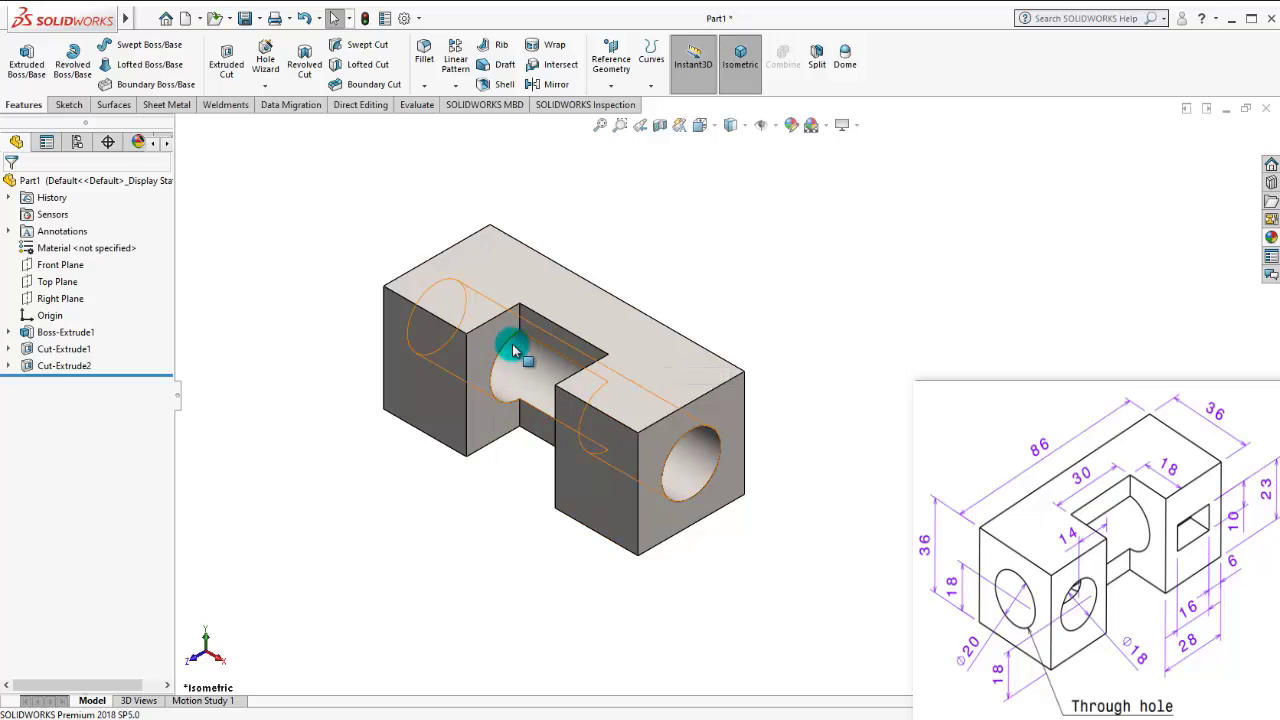
# Step: Open Sketch4 on the block's long front face, viewed normal to it
pyautogui.click(430, 381)
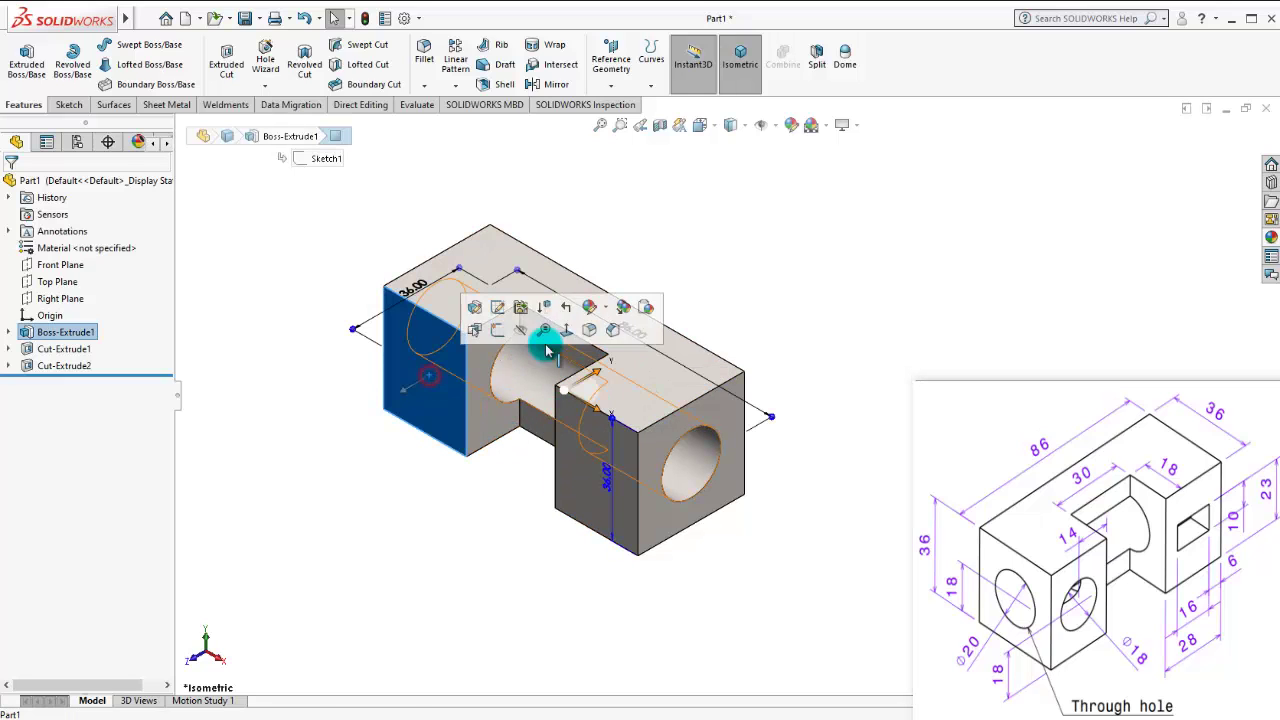
pyautogui.click(551, 331)
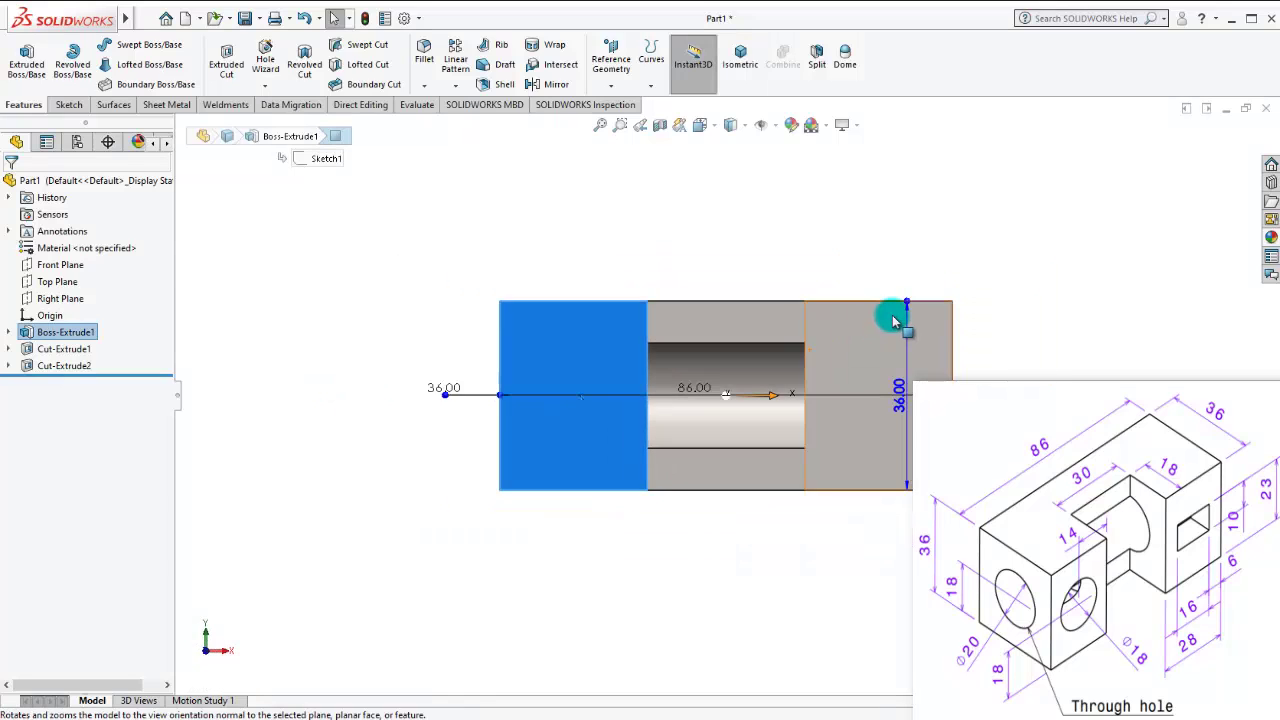
pyautogui.scroll(-5, 740, 402)
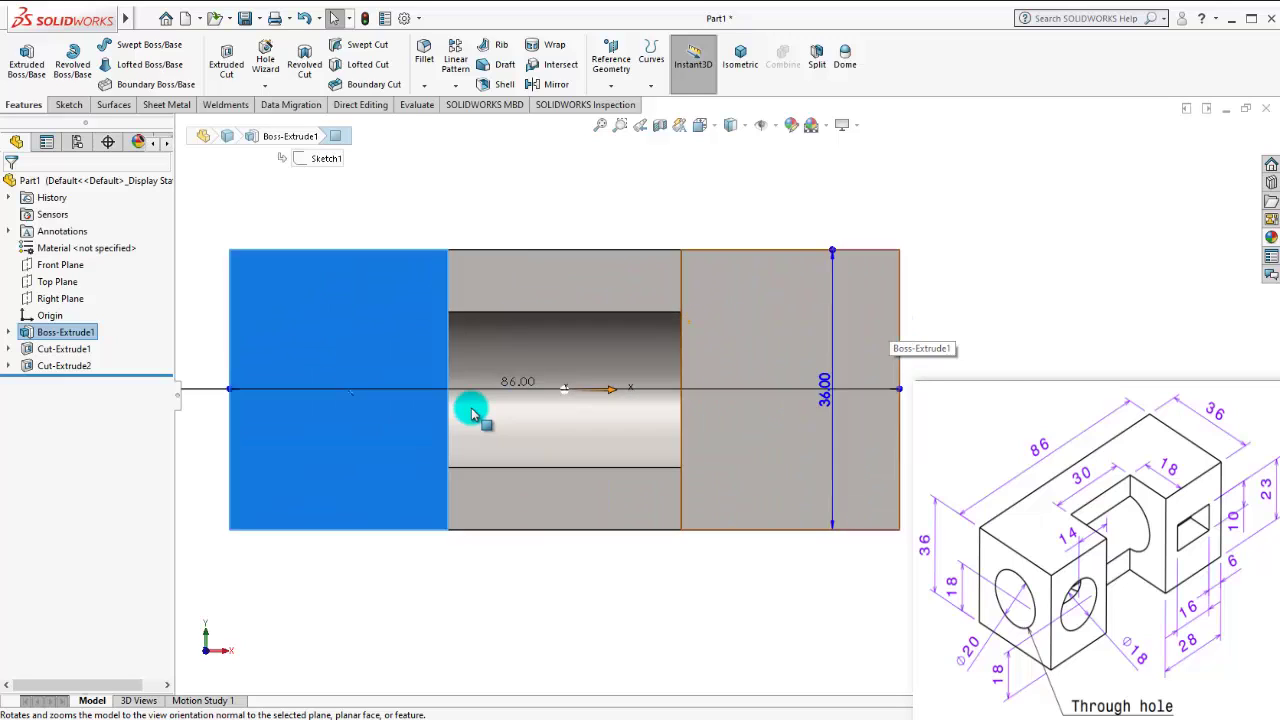
pyautogui.click(366, 364)
pyautogui.click(429, 313)
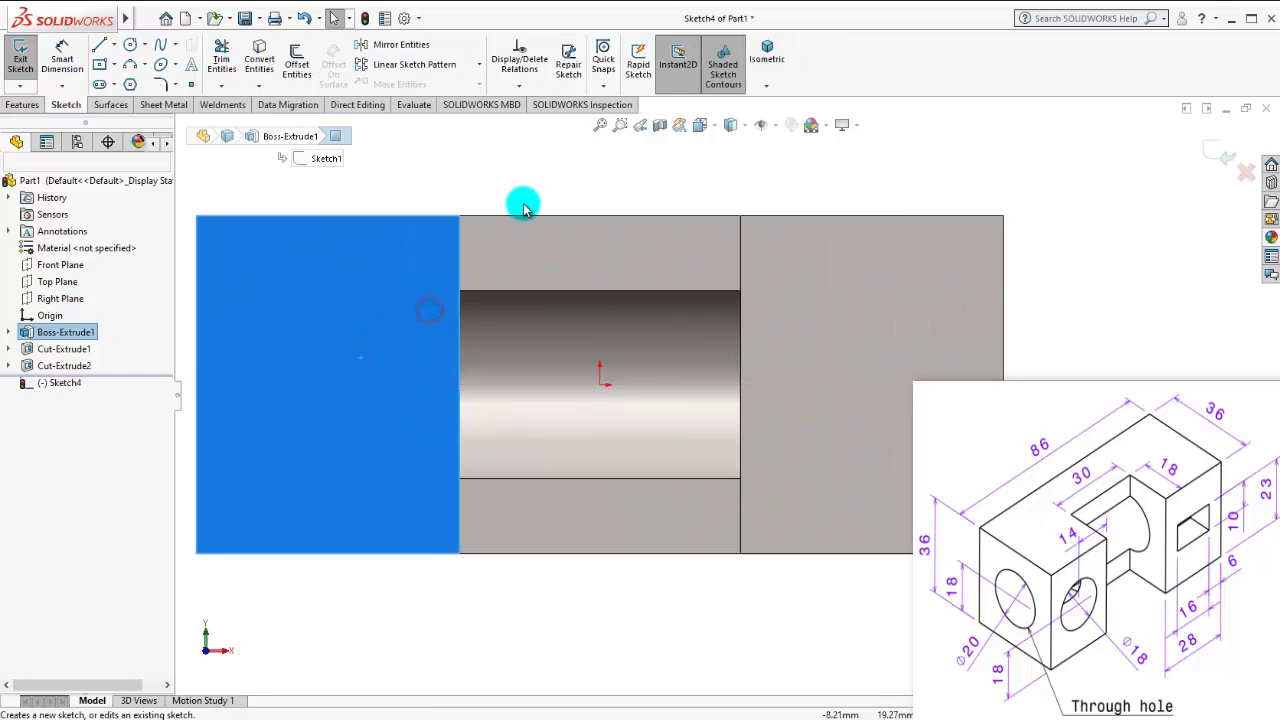
pyautogui.click(168, 79)
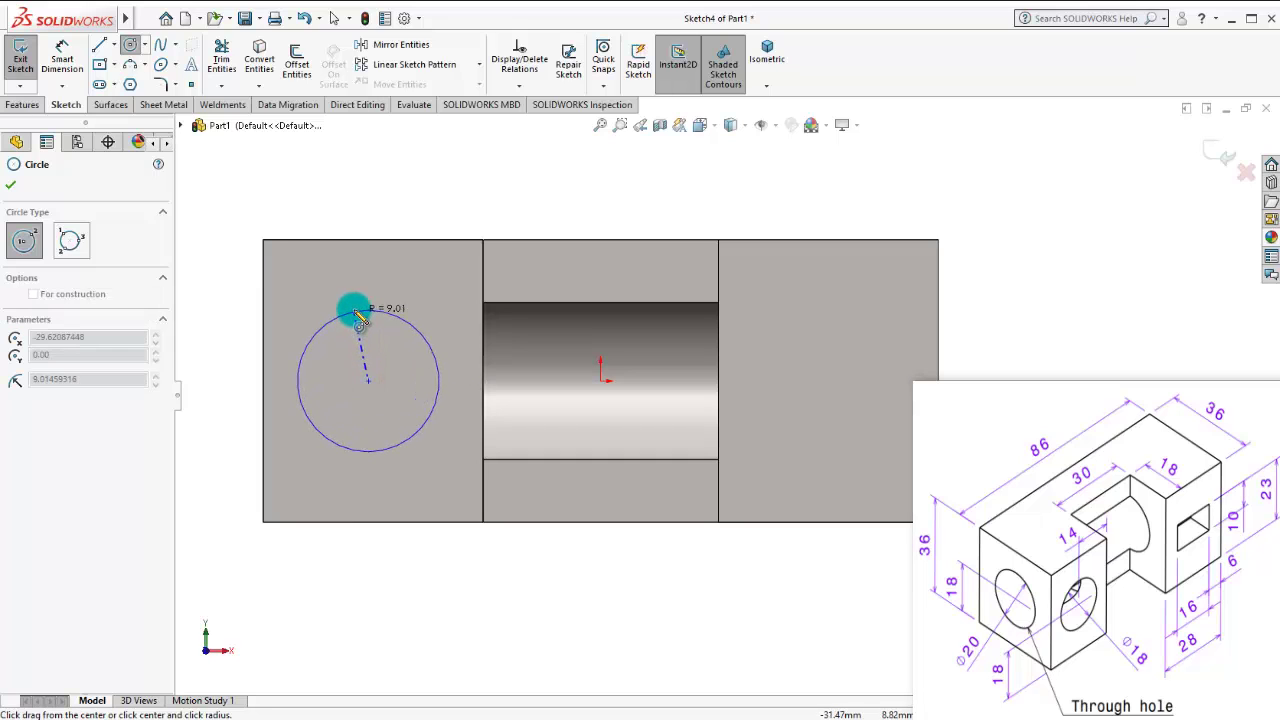
# Step: Draw a circle on the face's left portion and dimension it Ø18
pyautogui.moveTo(369, 381); pyautogui.dragTo(357, 314)
pyautogui.click(72, 62)
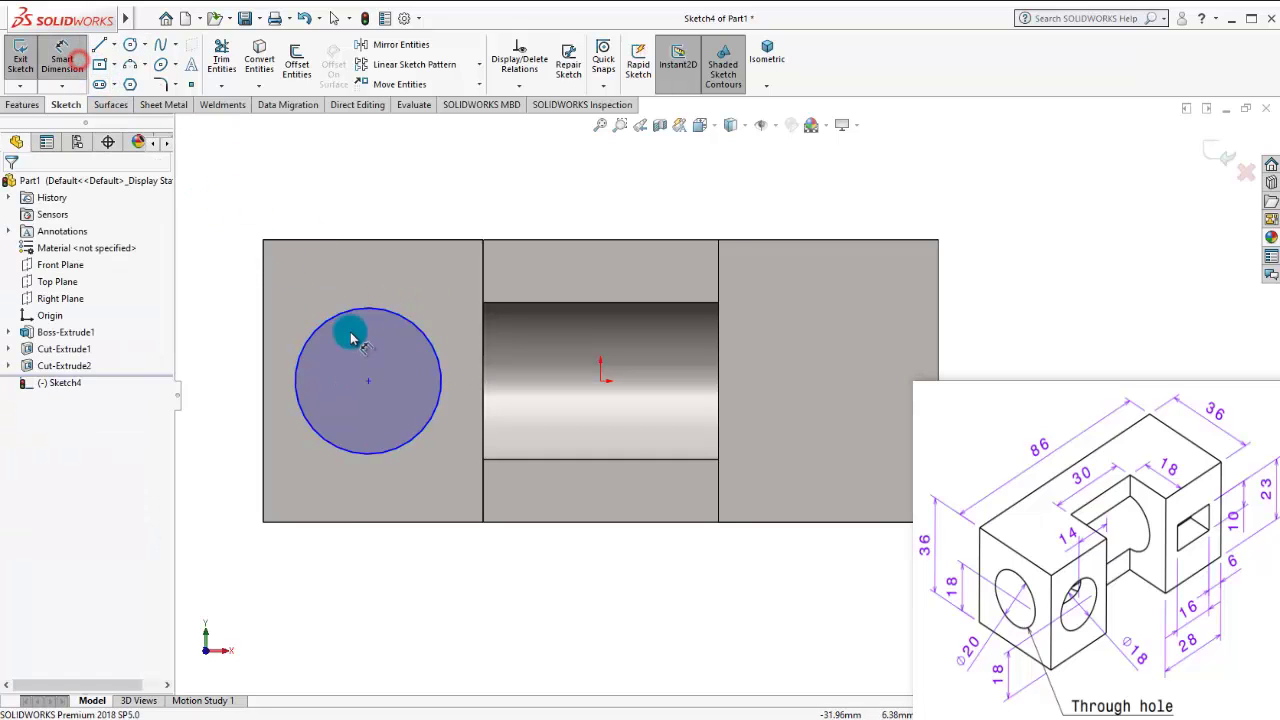
pyautogui.click(313, 332)
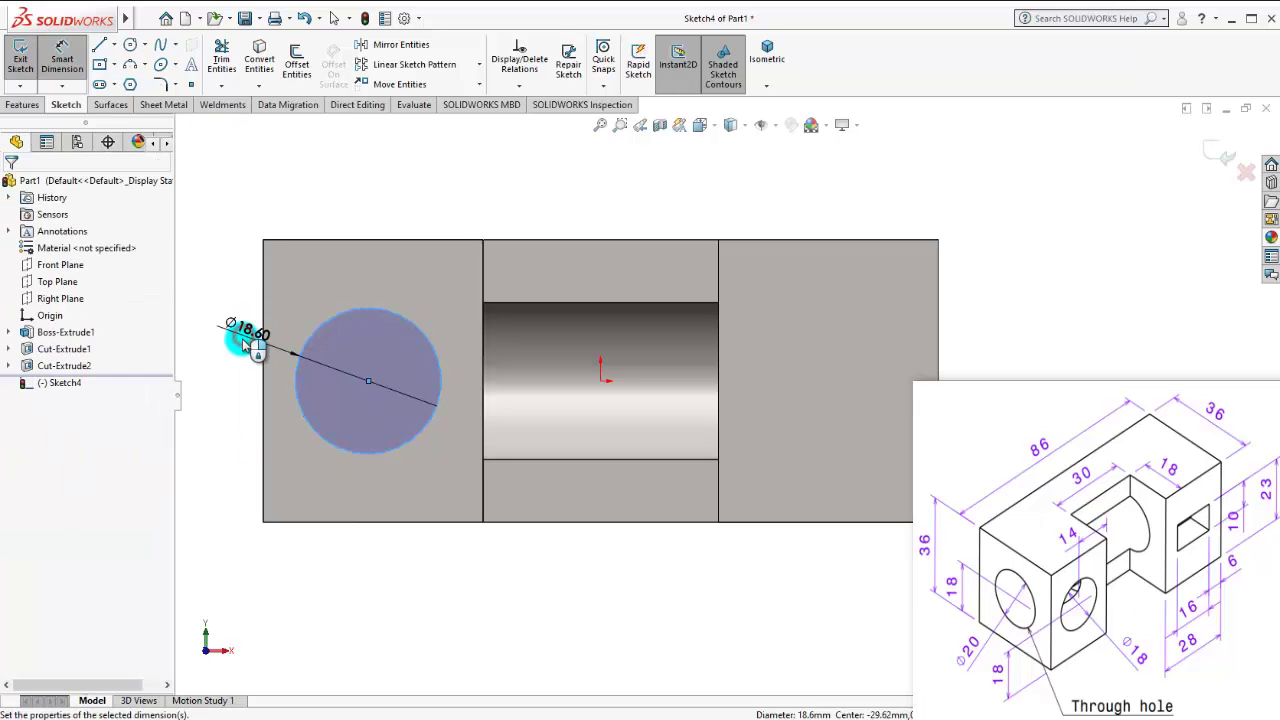
pyautogui.click(243, 337)
pyautogui.write('18')
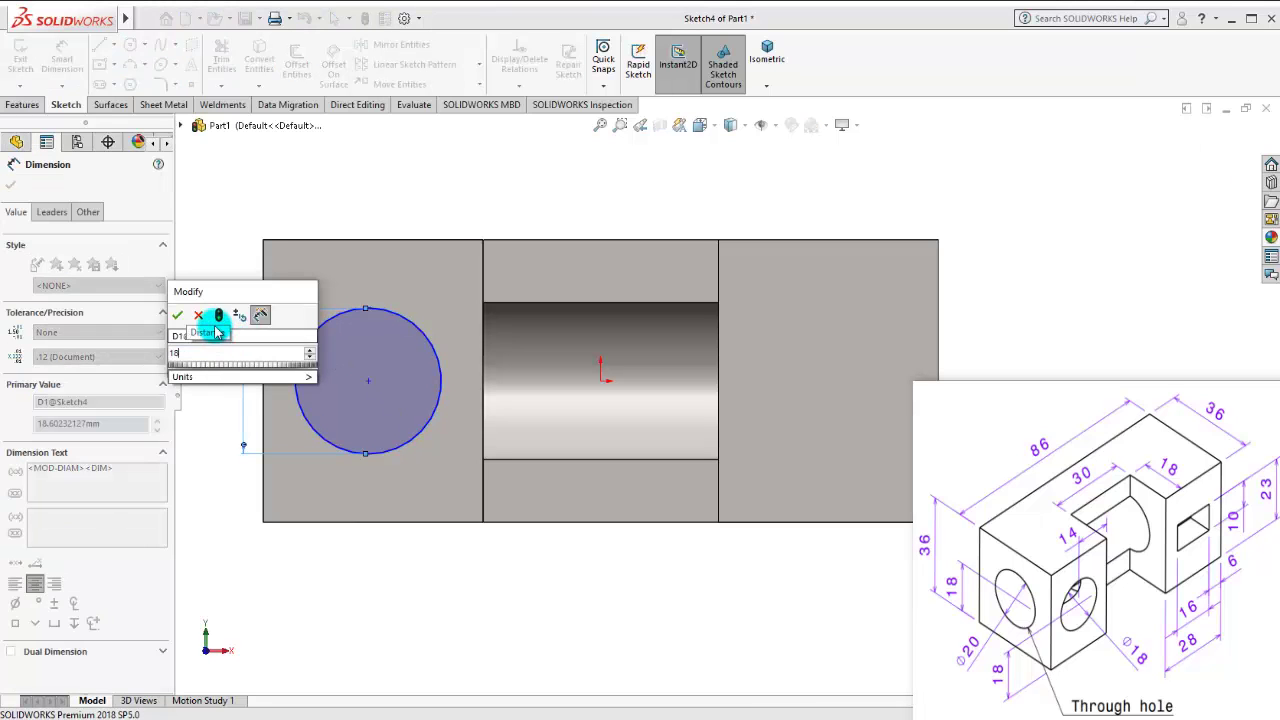
pyautogui.click(177, 316)
pyautogui.click(366, 200)
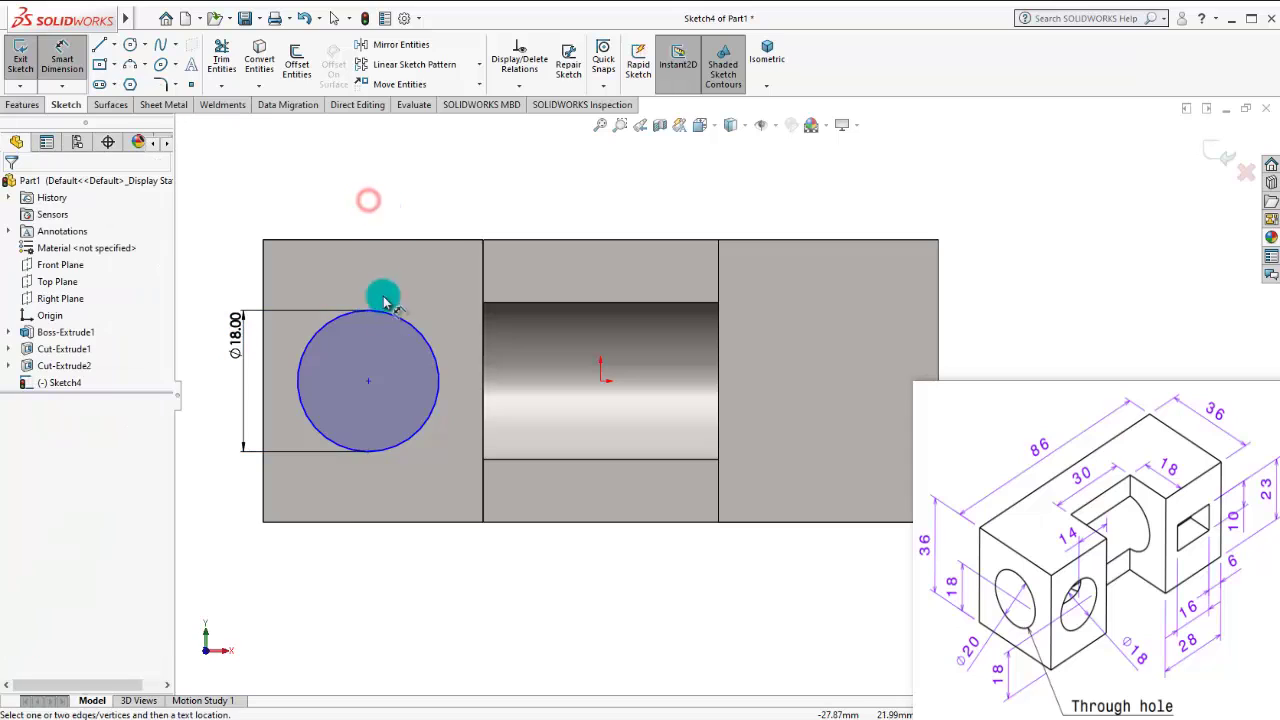
# Step: Add a Horizontal relation between the circle centre and the origin
pyautogui.click(366, 382)
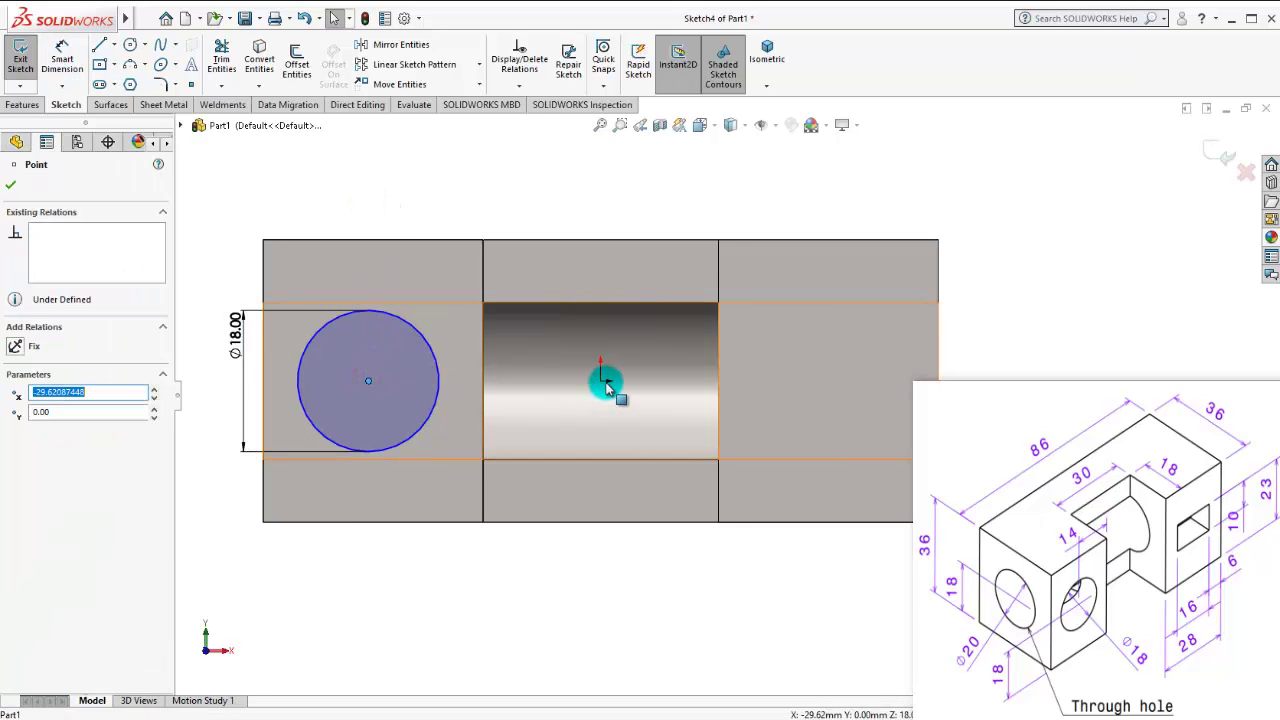
pyautogui.keyDown('ctrl'); pyautogui.click(600, 380); pyautogui.keyUp('ctrl')
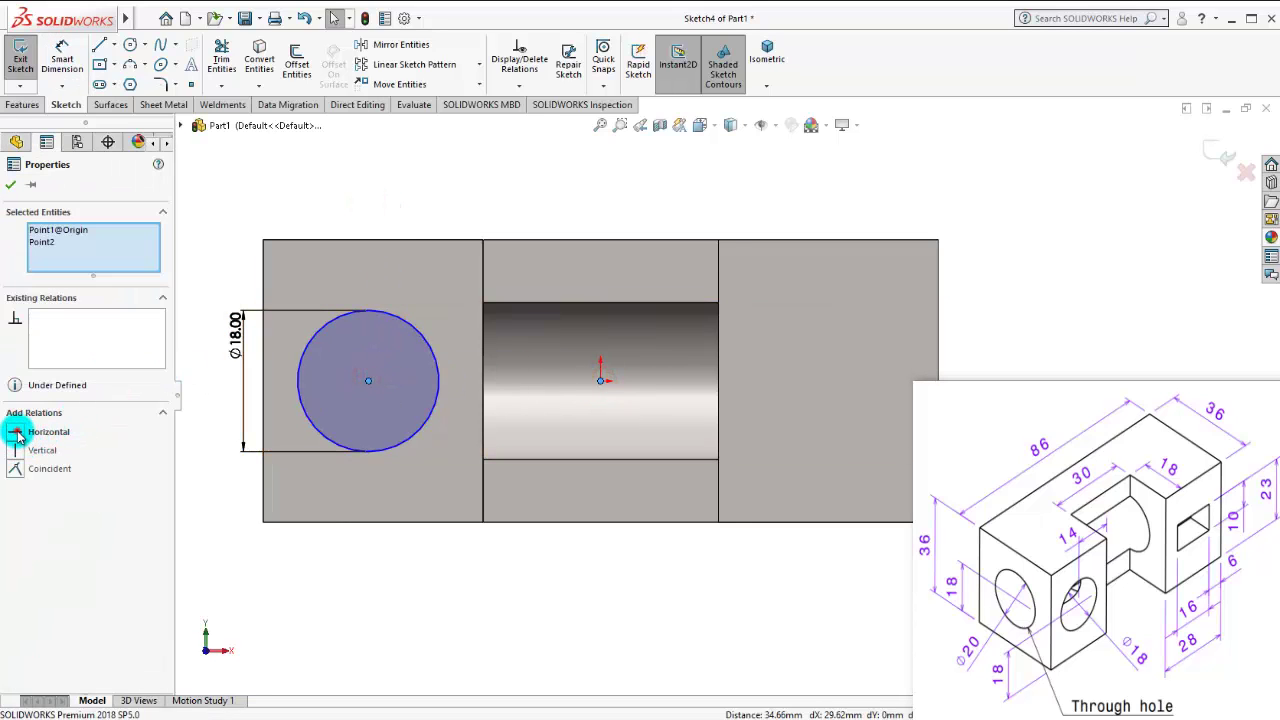
pyautogui.click(17, 434)
pyautogui.click(448, 614)
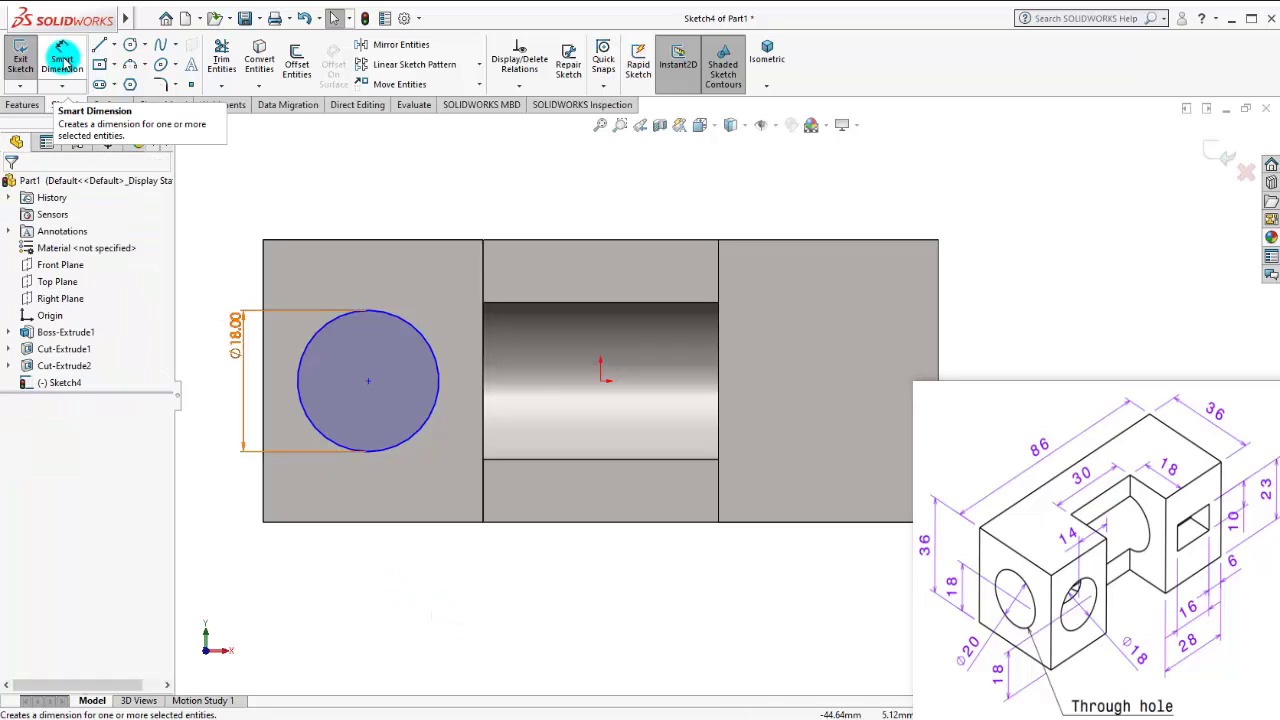
# Step: Dimension the circle centre 14 from the slot edge
pyautogui.click(62, 58)
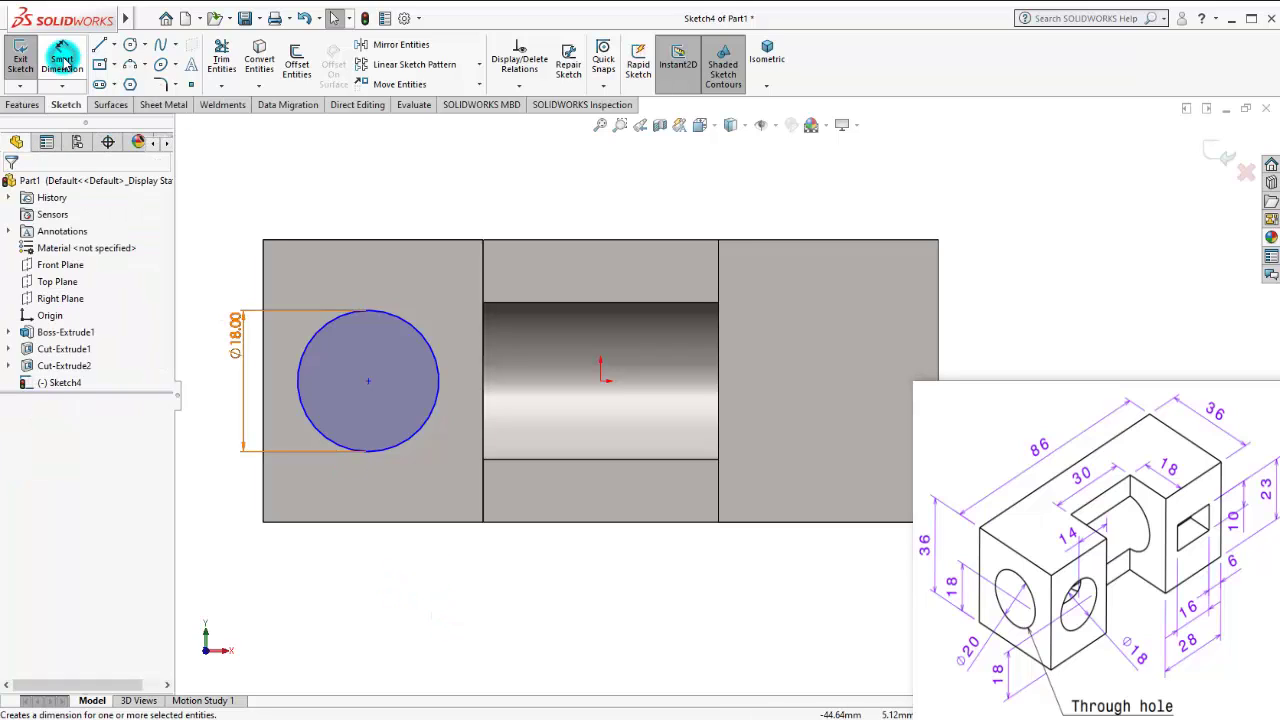
pyautogui.click(400, 333)
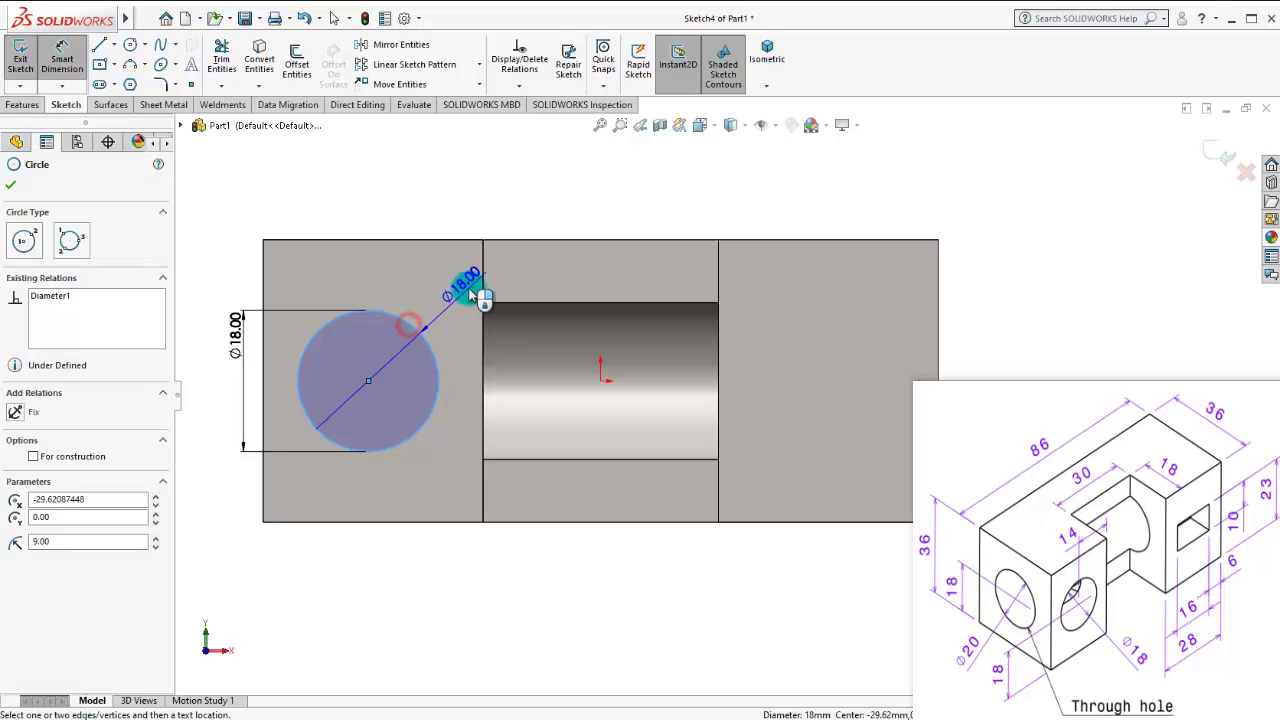
pyautogui.click(484, 275)
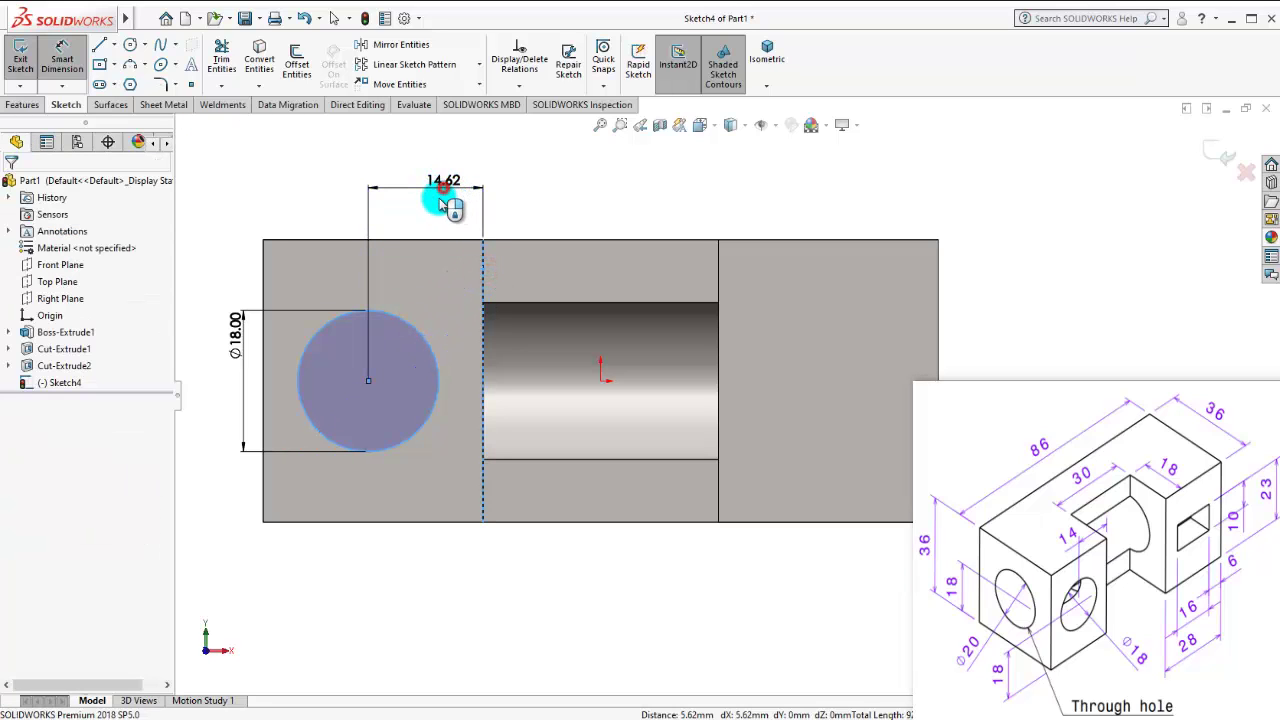
pyautogui.click(442, 205)
pyautogui.write('14')
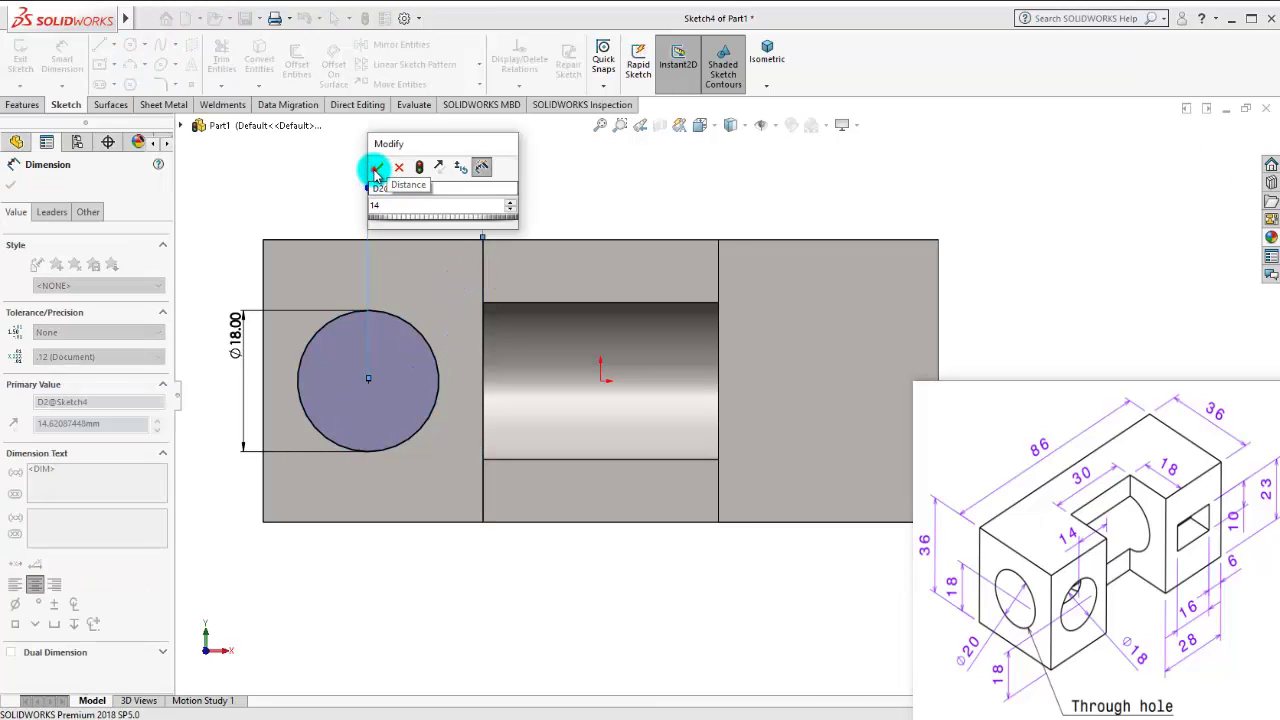
pyautogui.click(378, 167)
pyautogui.click(595, 172)
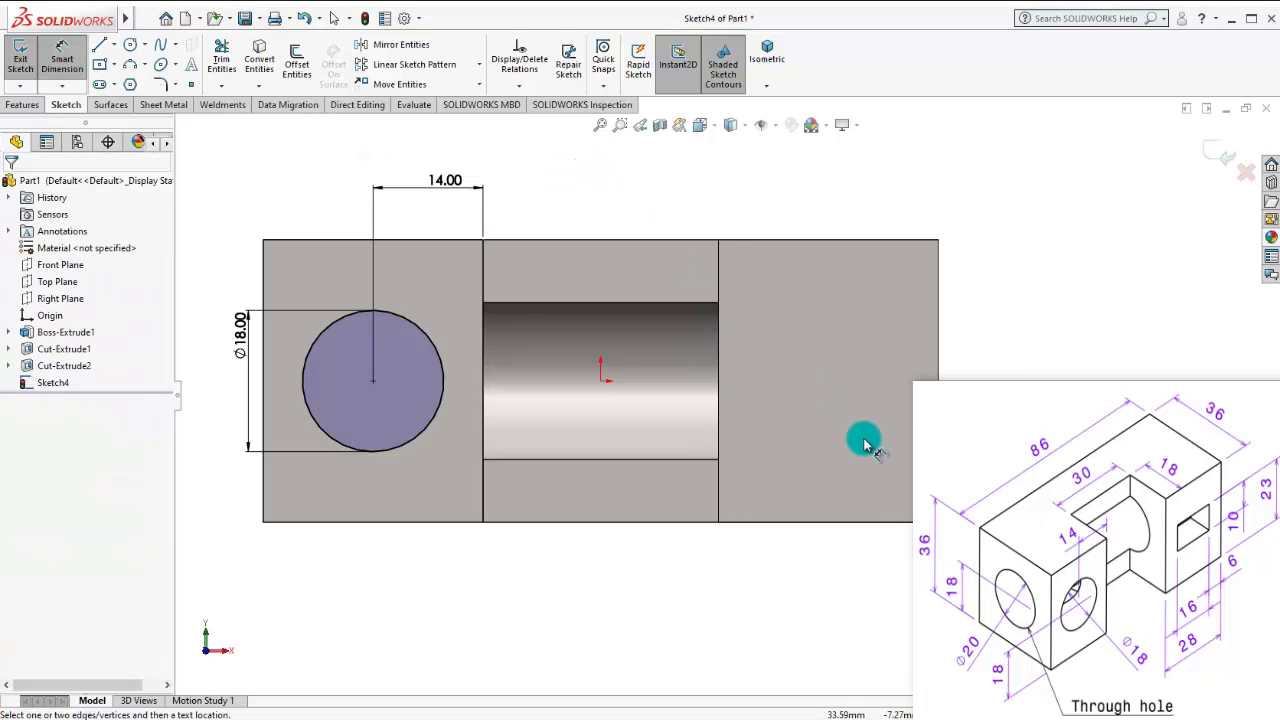
# Step: Draw a centre rectangle on the right face portion, centre Horizontal with the origin
pyautogui.click(103, 66)
pyautogui.click(802, 371)
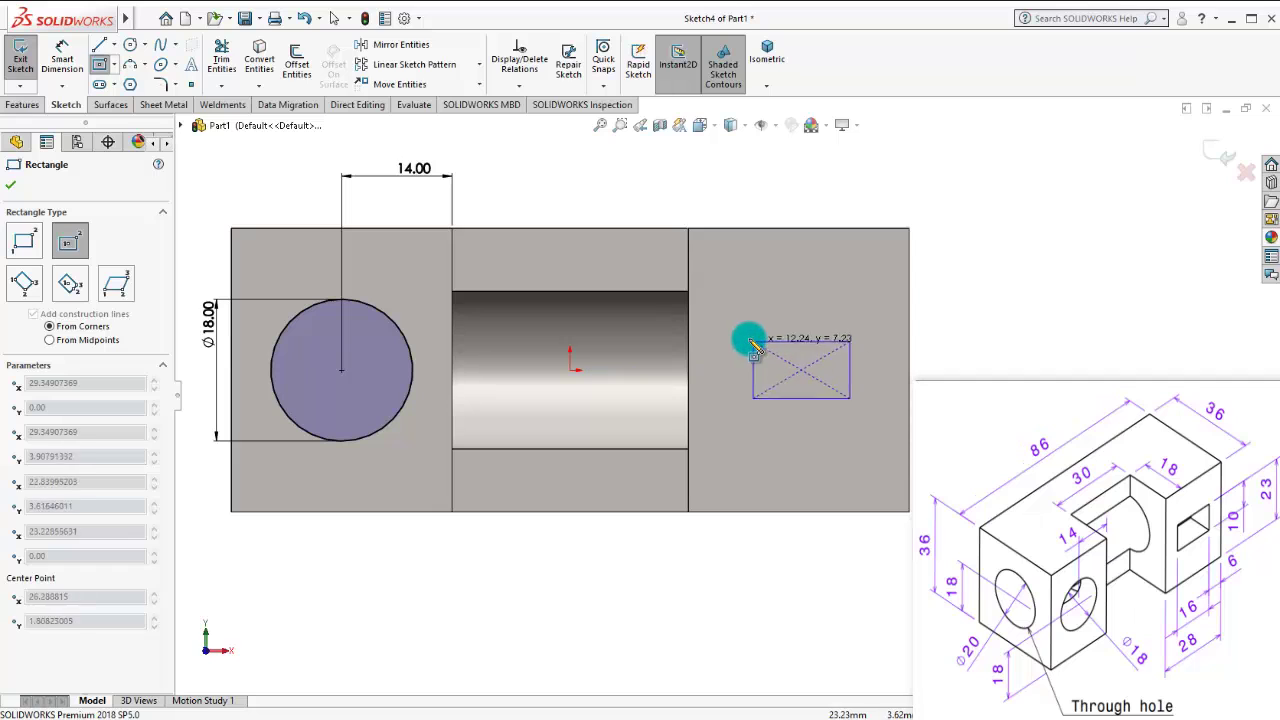
pyautogui.click(725, 344)
pyautogui.press('Escape')
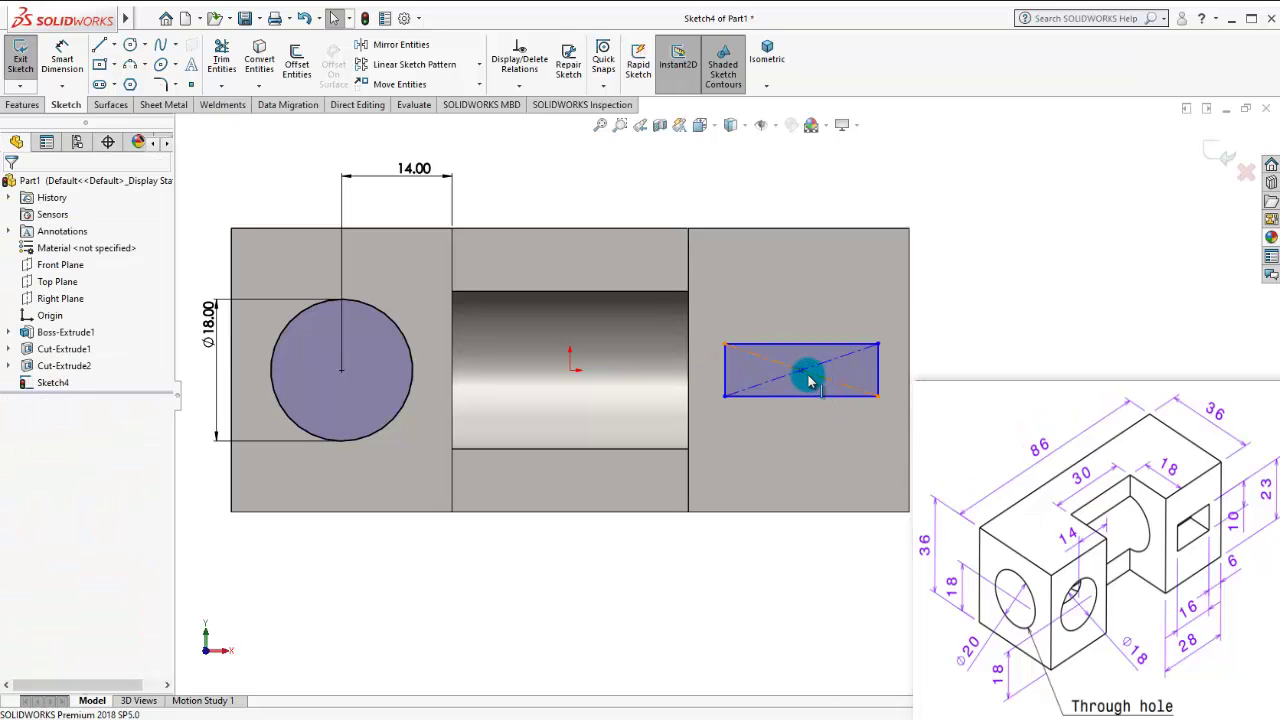
pyautogui.click(801, 371)
pyautogui.keyDown('ctrl'); pyautogui.click(569, 370); pyautogui.keyUp('ctrl')
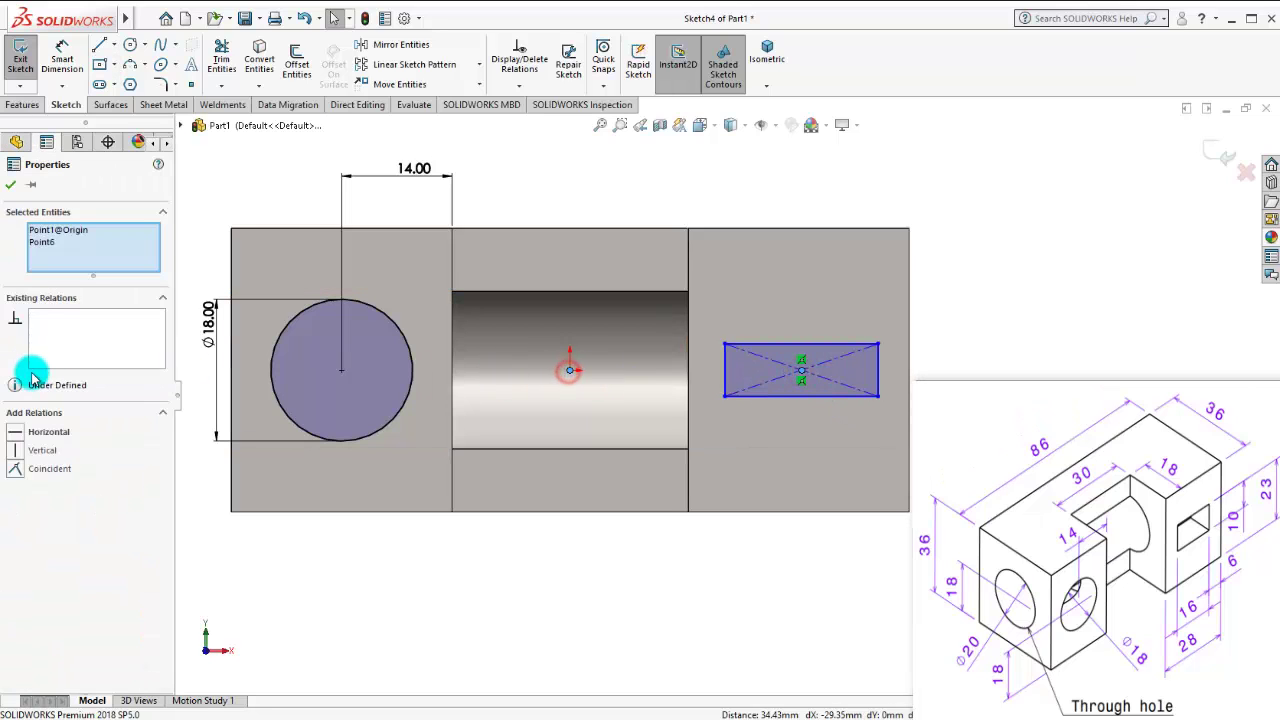
pyautogui.click(579, 541)
pyautogui.scroll(2, 766, 444)
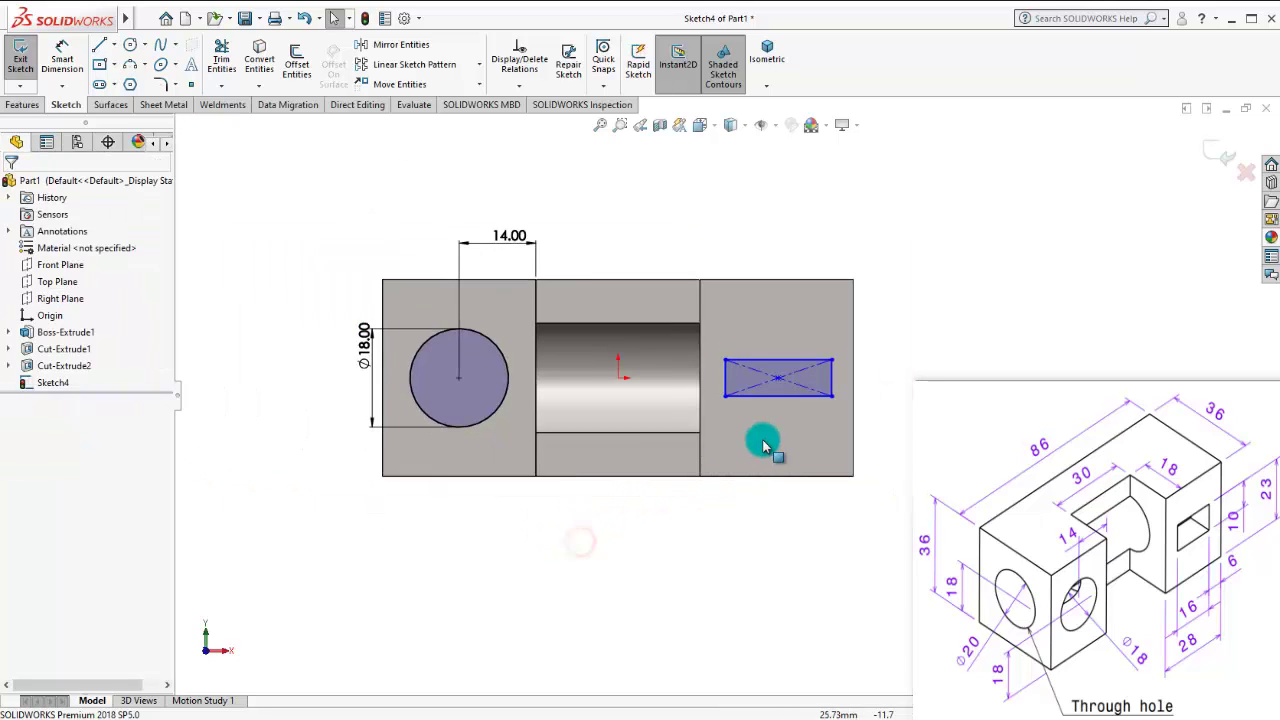
# Step: Dimension the rectangle 10 high by 16 wide
pyautogui.click(75, 65)
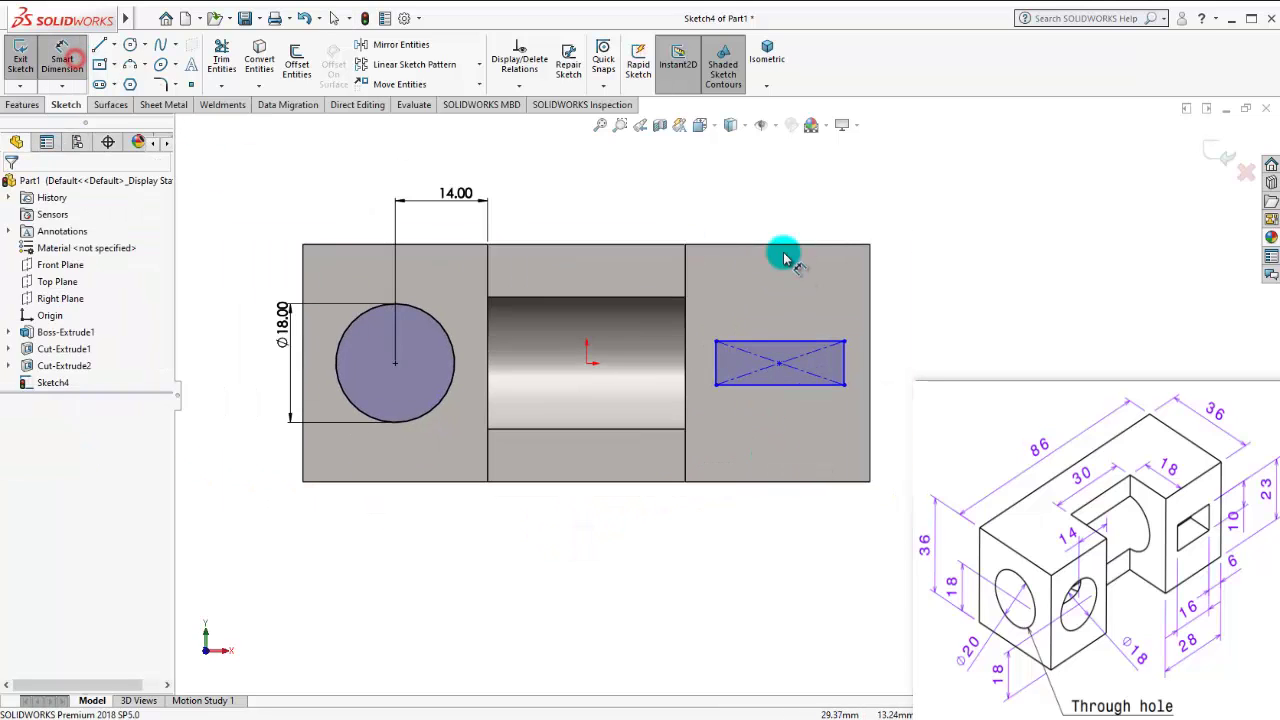
pyautogui.click(846, 372)
pyautogui.click(906, 330)
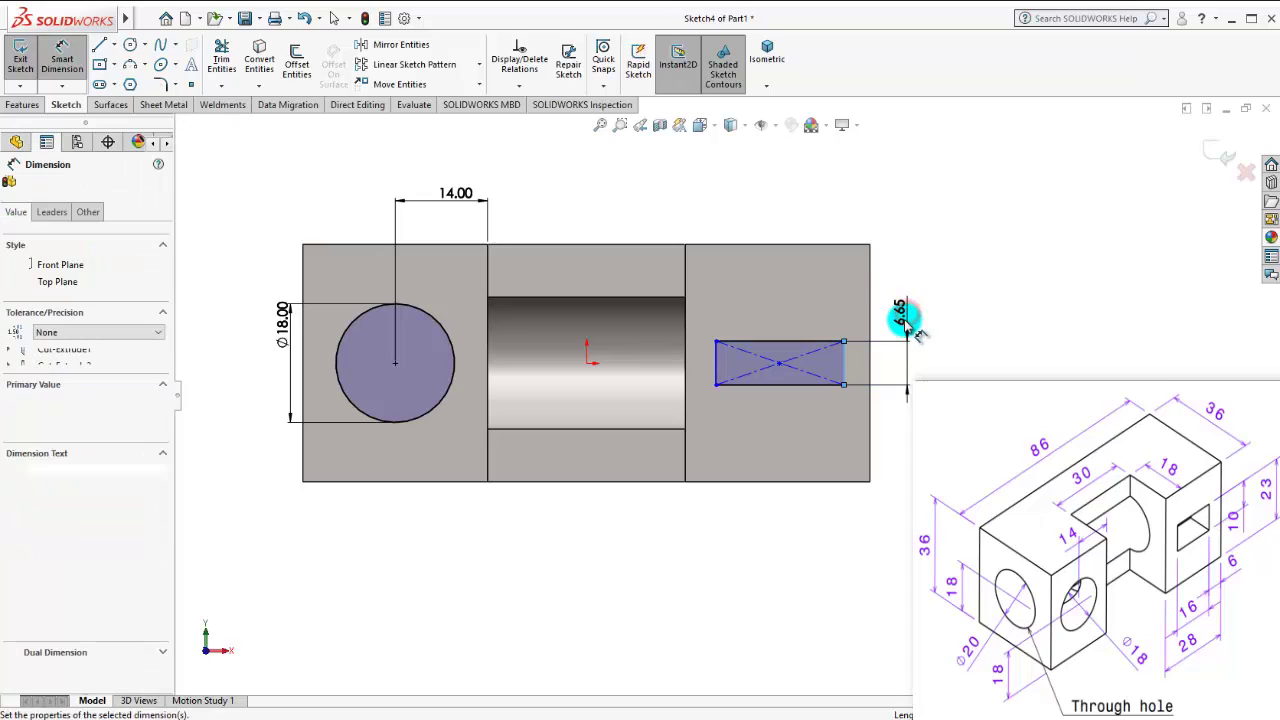
pyautogui.write('10')
pyautogui.click(843, 292)
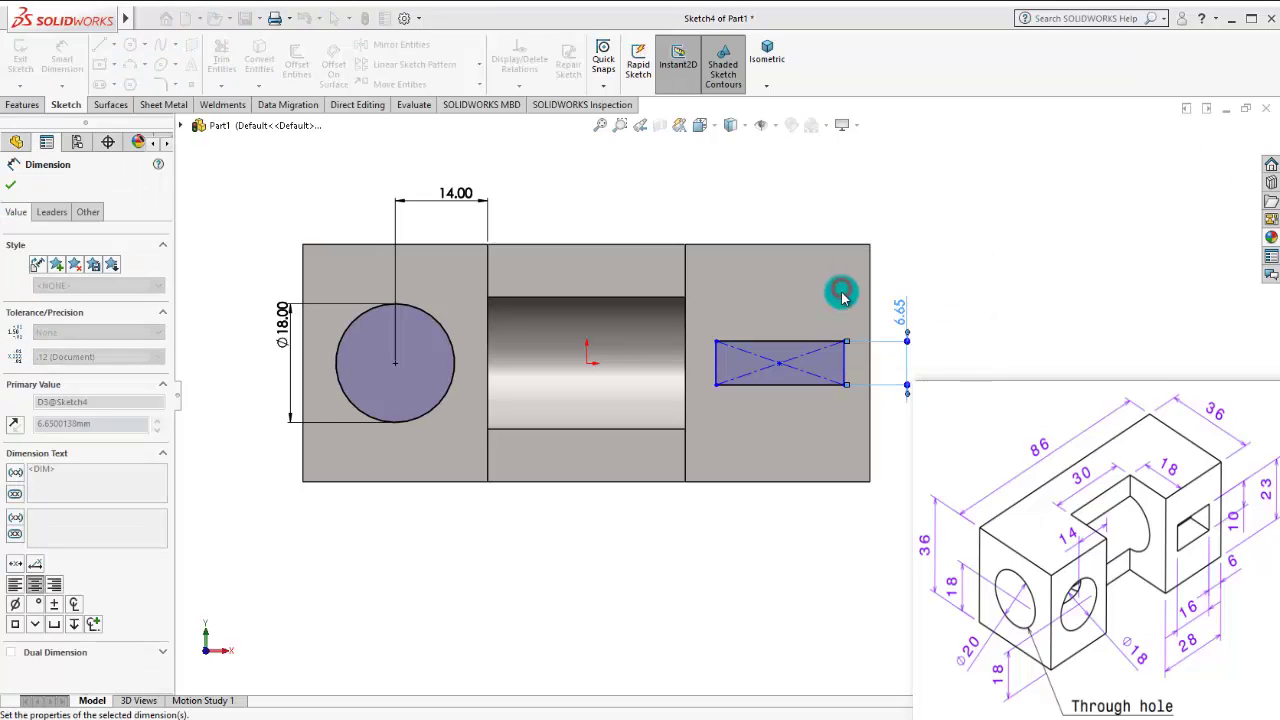
pyautogui.click(793, 340)
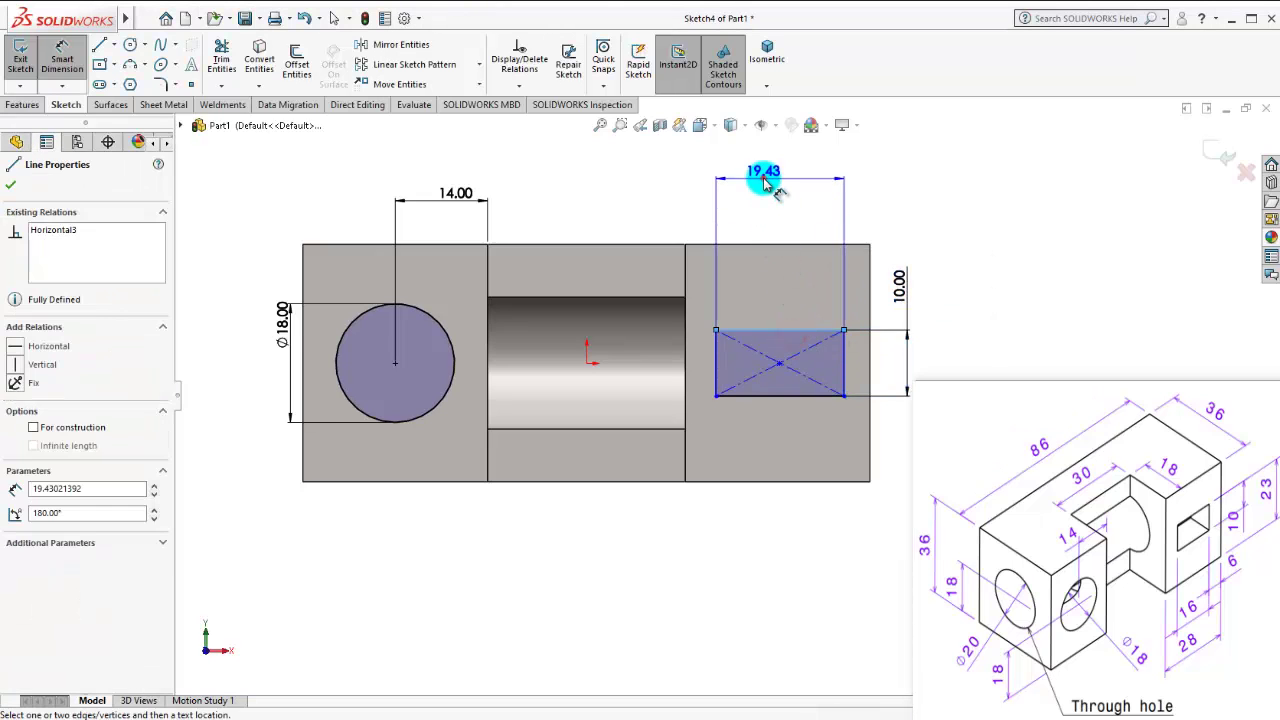
pyautogui.click(767, 180)
pyautogui.write('18')
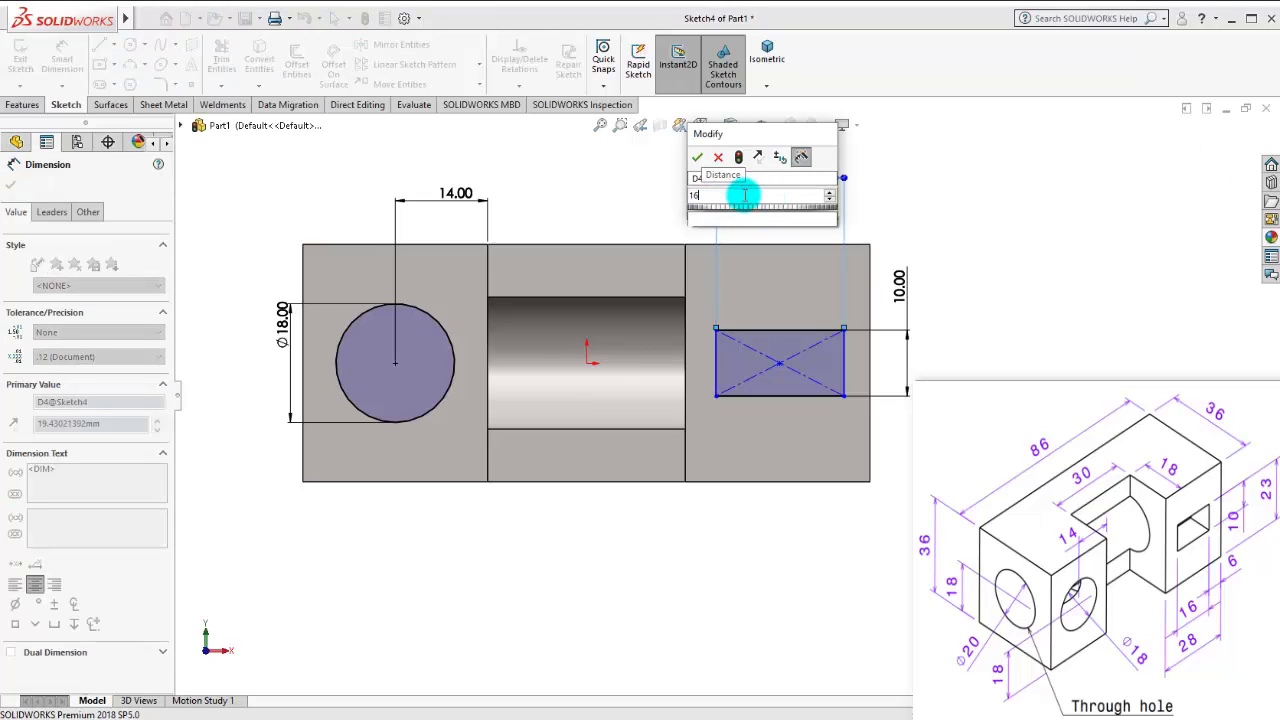
pyautogui.click(697, 160)
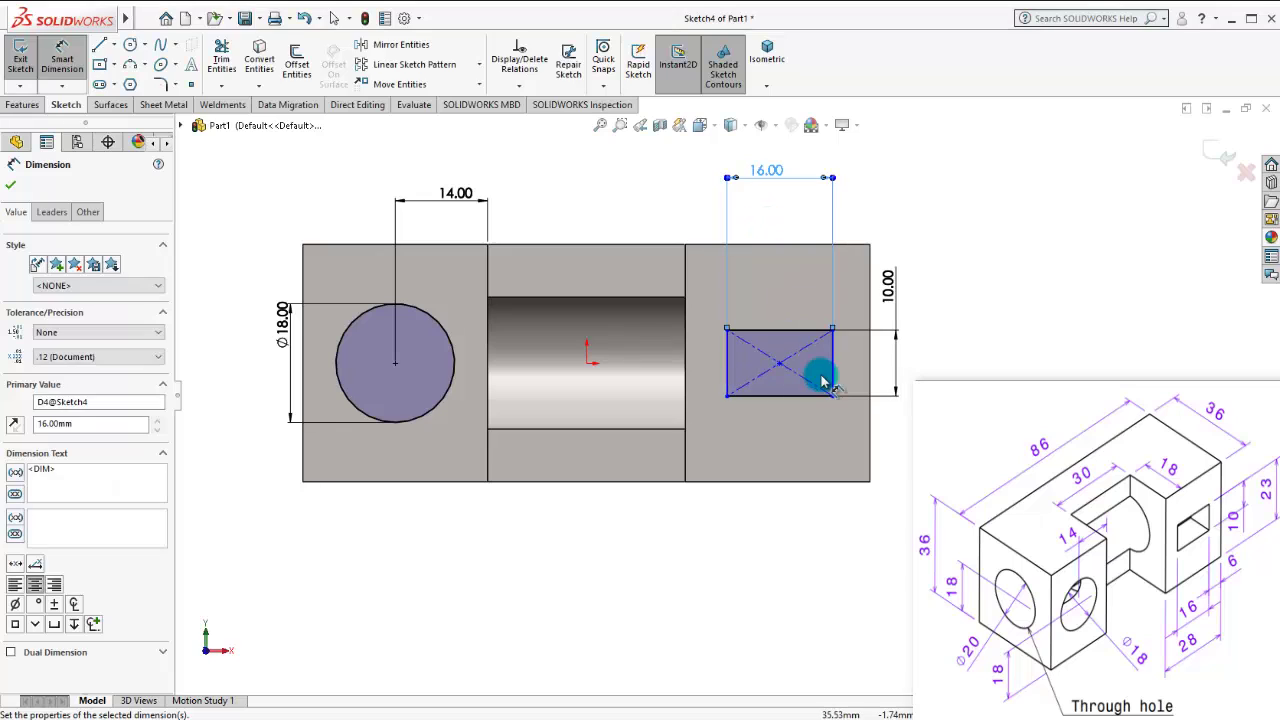
# Step: Place the rectangle 6 from the part's right edge, then view isometric
pyautogui.click(832, 372)
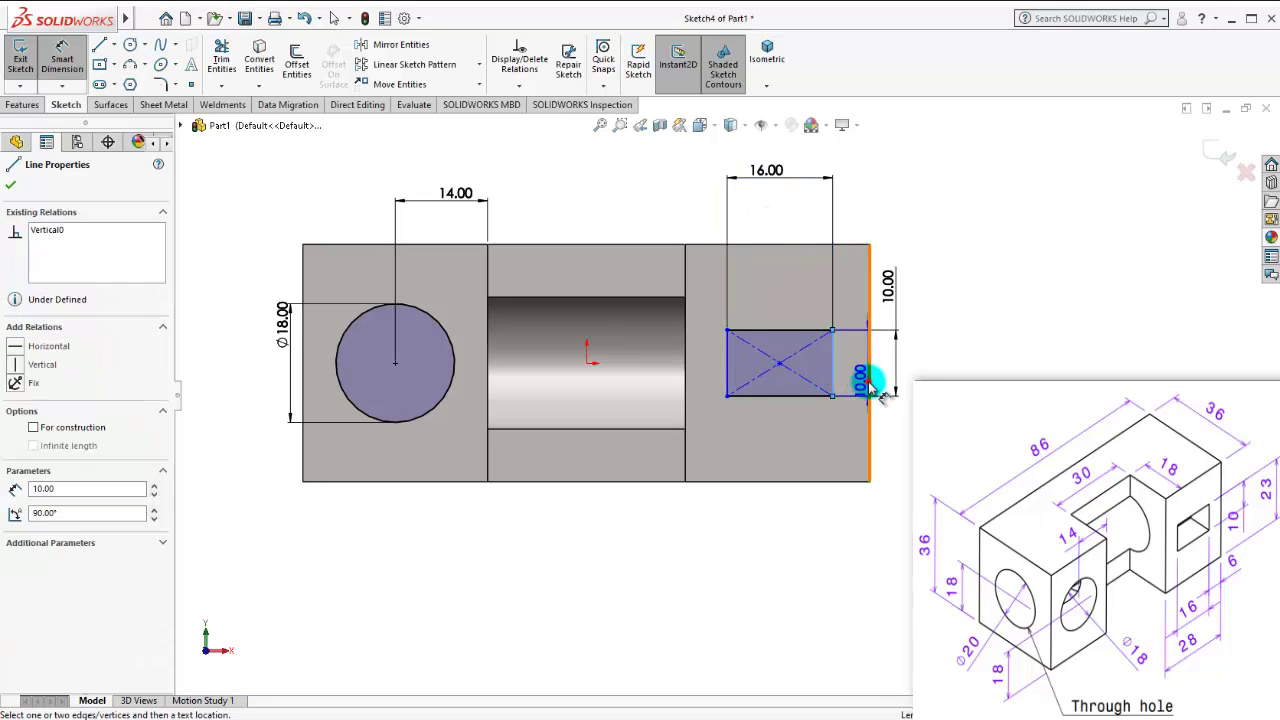
pyautogui.click(868, 382)
pyautogui.click(877, 435)
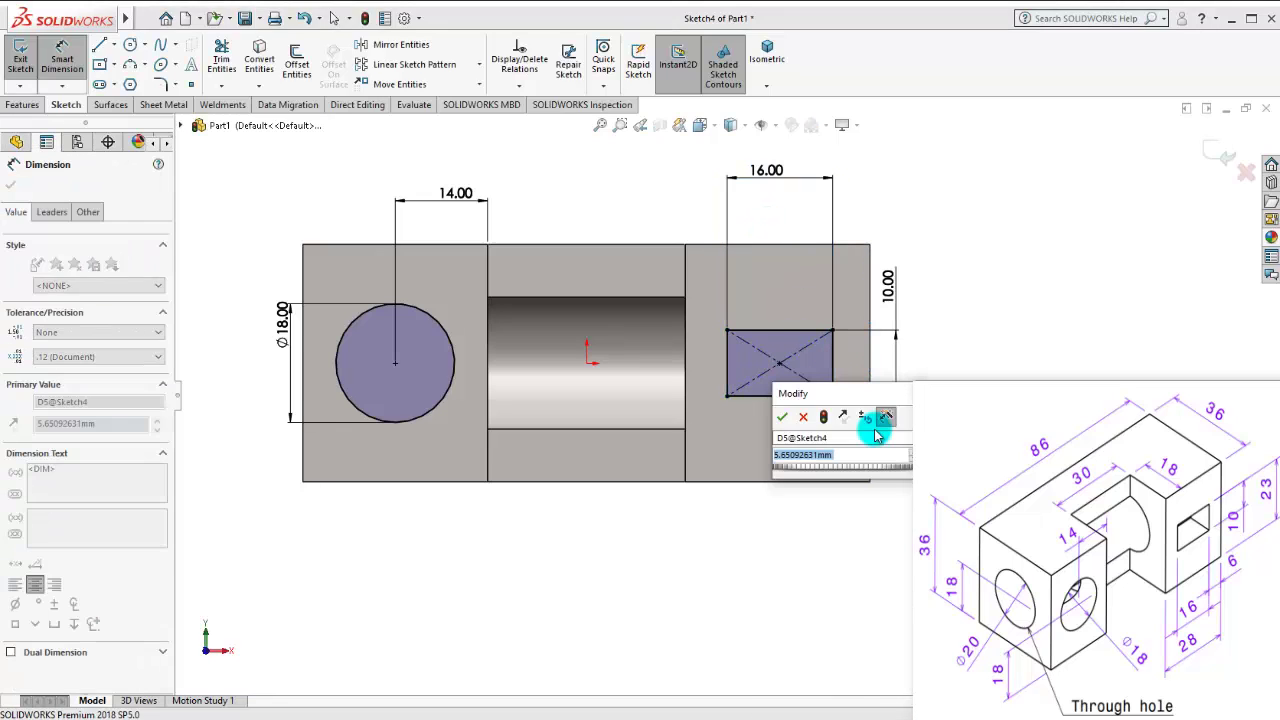
pyautogui.write('6')
pyautogui.click(786, 416)
pyautogui.click(982, 308)
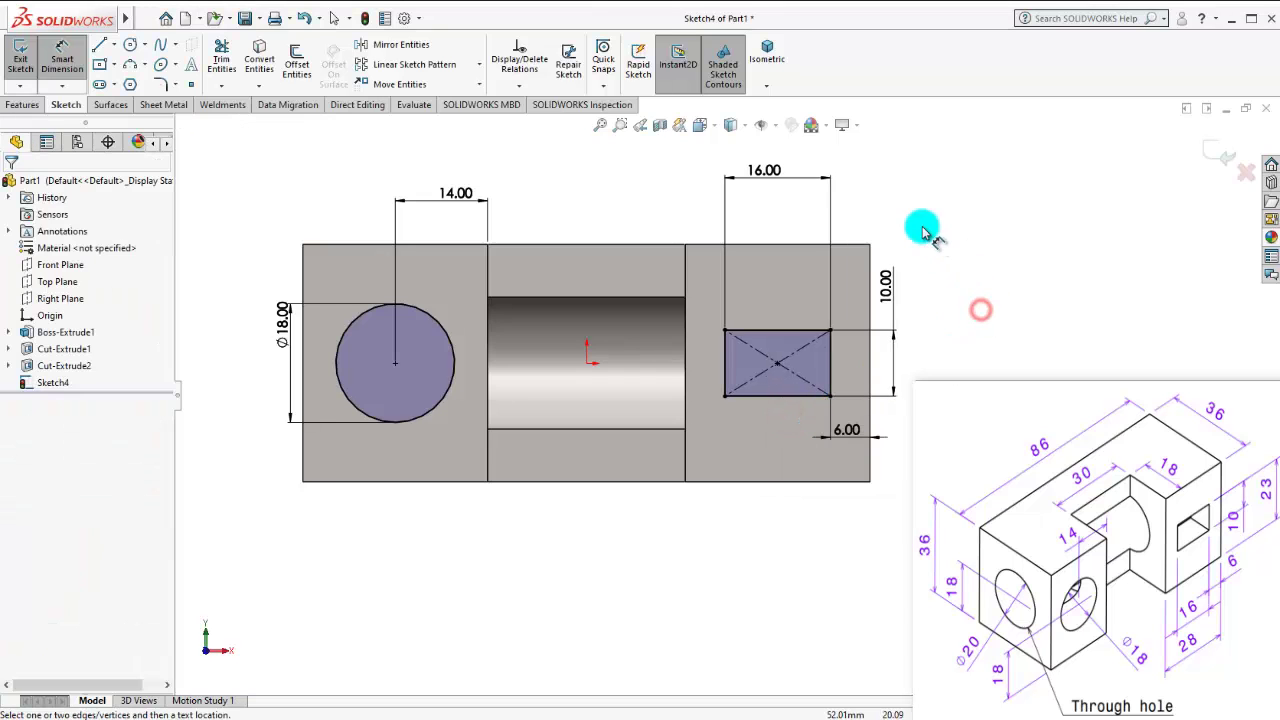
pyautogui.click(762, 88)
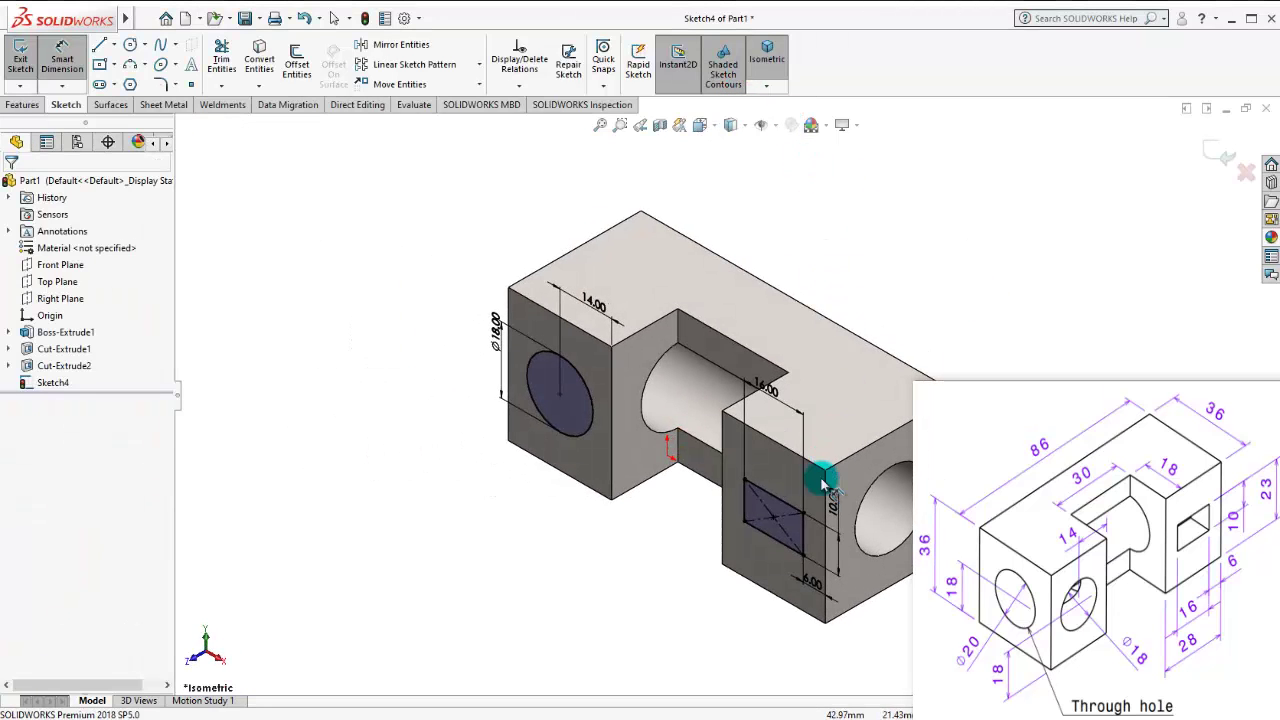
# Step: Cut Sketch4's Ø18 circle and 16 × 10 rectangle 15 mm blind into the block as Cut-Extrude3
pyautogui.moveTo(822, 490); pyautogui.dragTo(810, 487, button='middle')
pyautogui.scroll(-2, 810, 485)
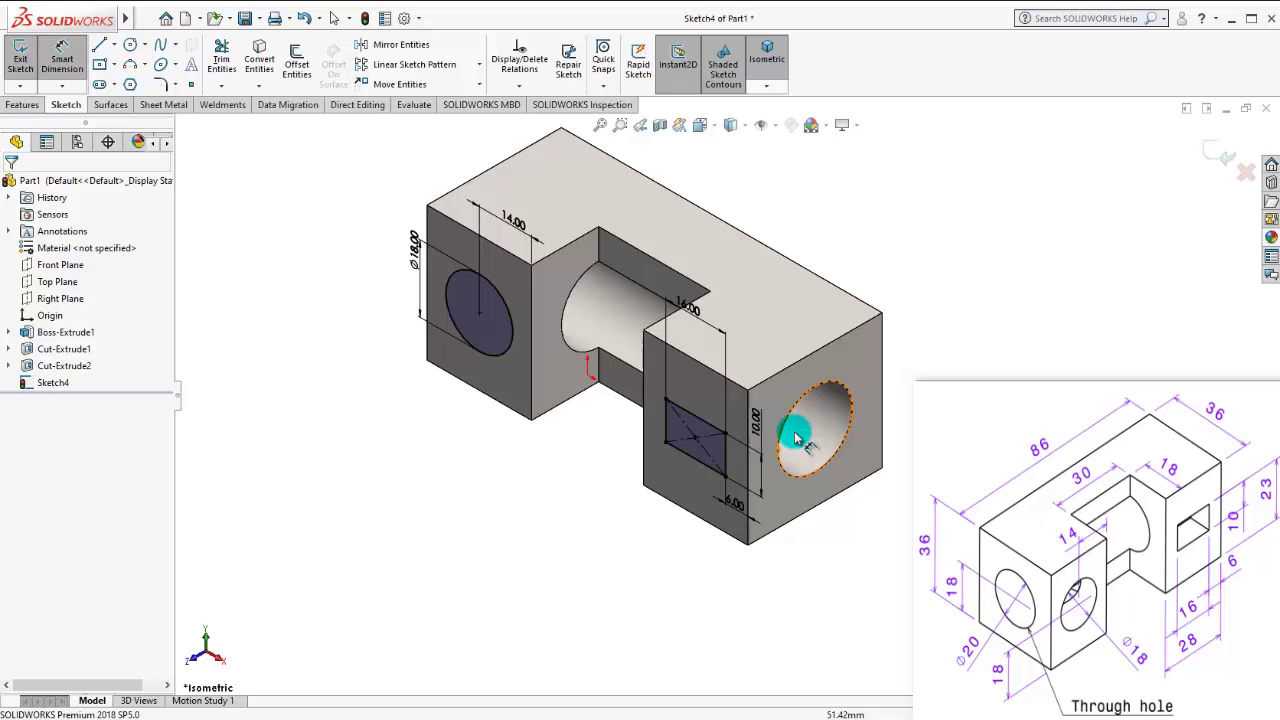
pyautogui.click(38, 105)
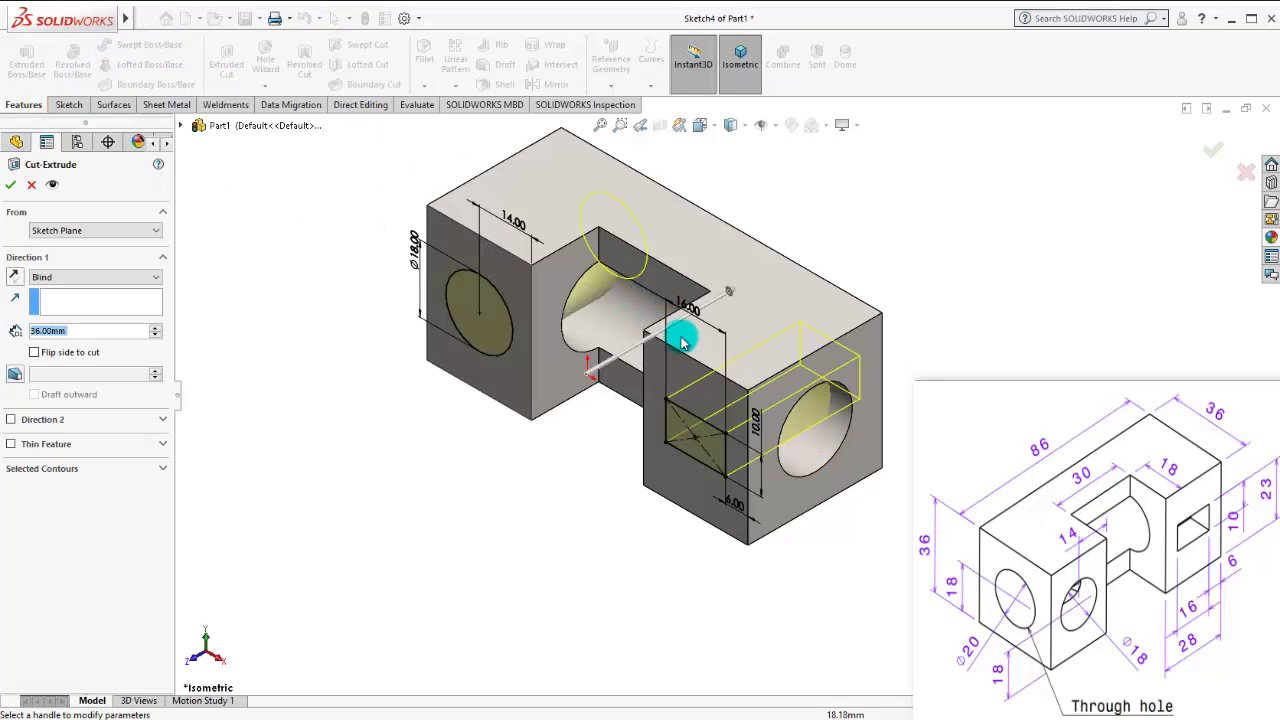
pyautogui.moveTo(686, 408); pyautogui.dragTo(683, 391, button='middle')
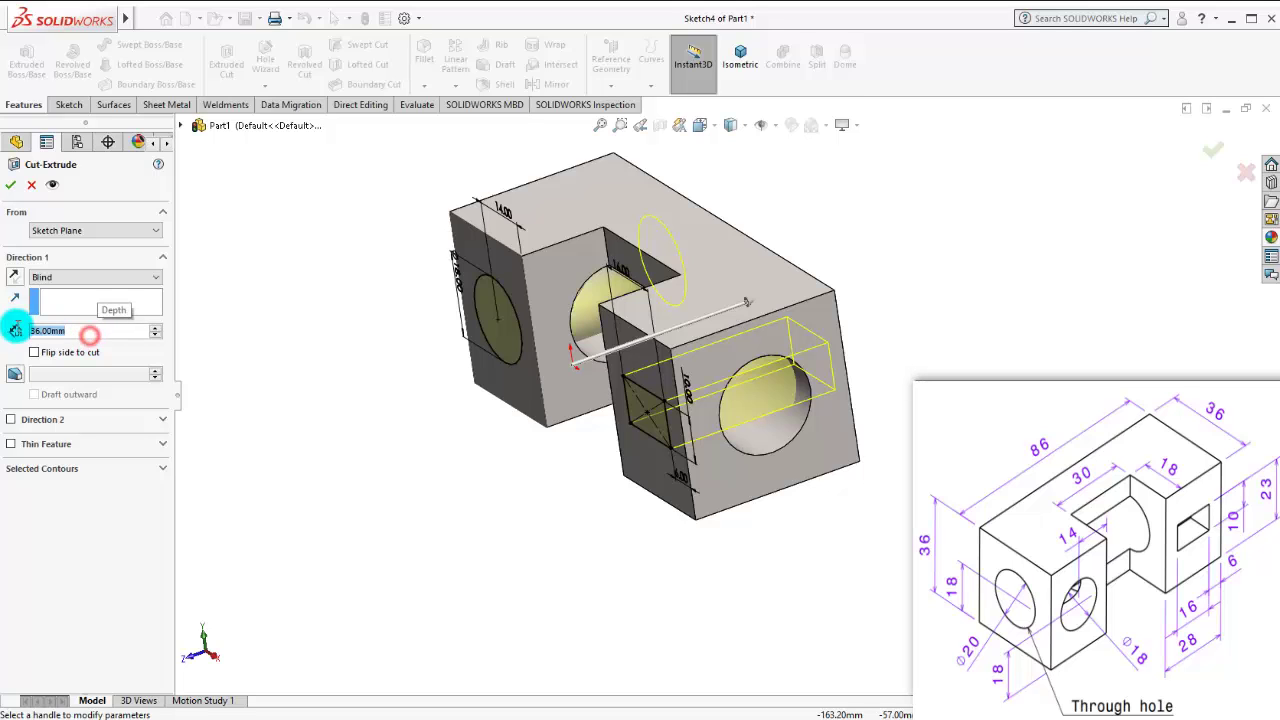
pyautogui.write('15')
pyautogui.press('Return')
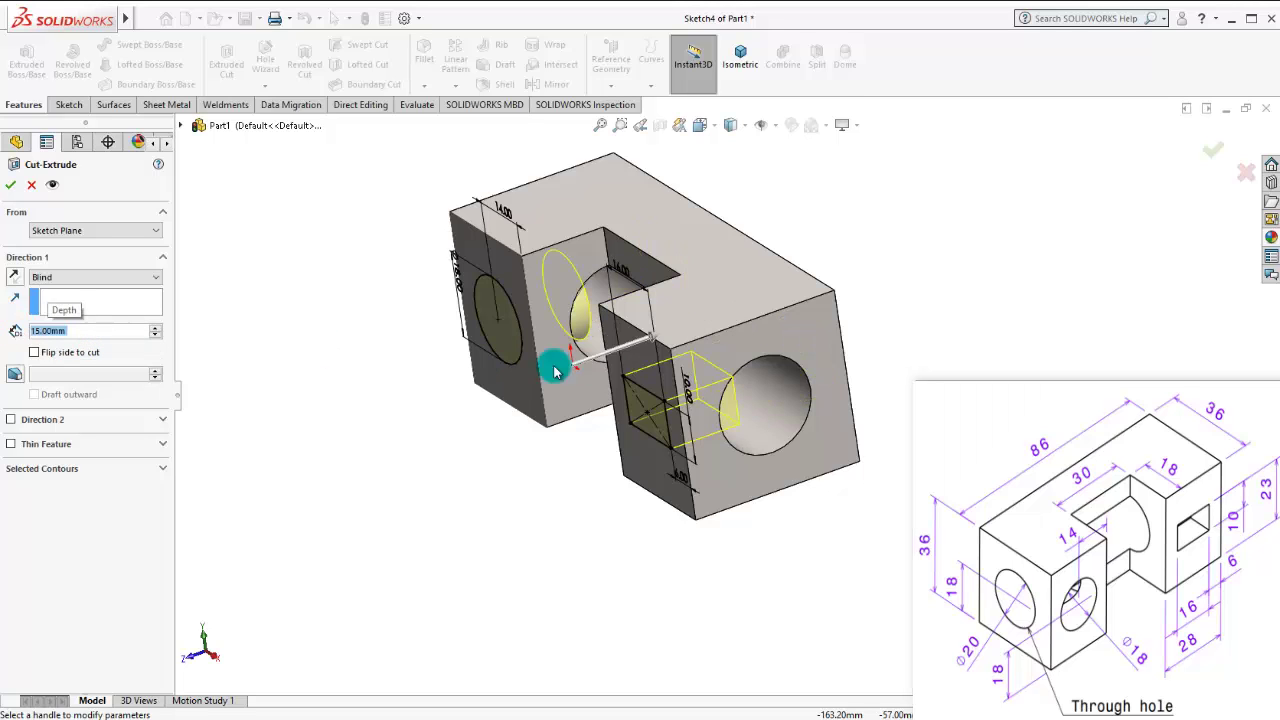
pyautogui.moveTo(557, 363)
pyautogui.mouseDown(button='middle')
pyautogui.moveTo(700, 318)
pyautogui.moveTo(686, 316)
pyautogui.mouseUp(button='middle')
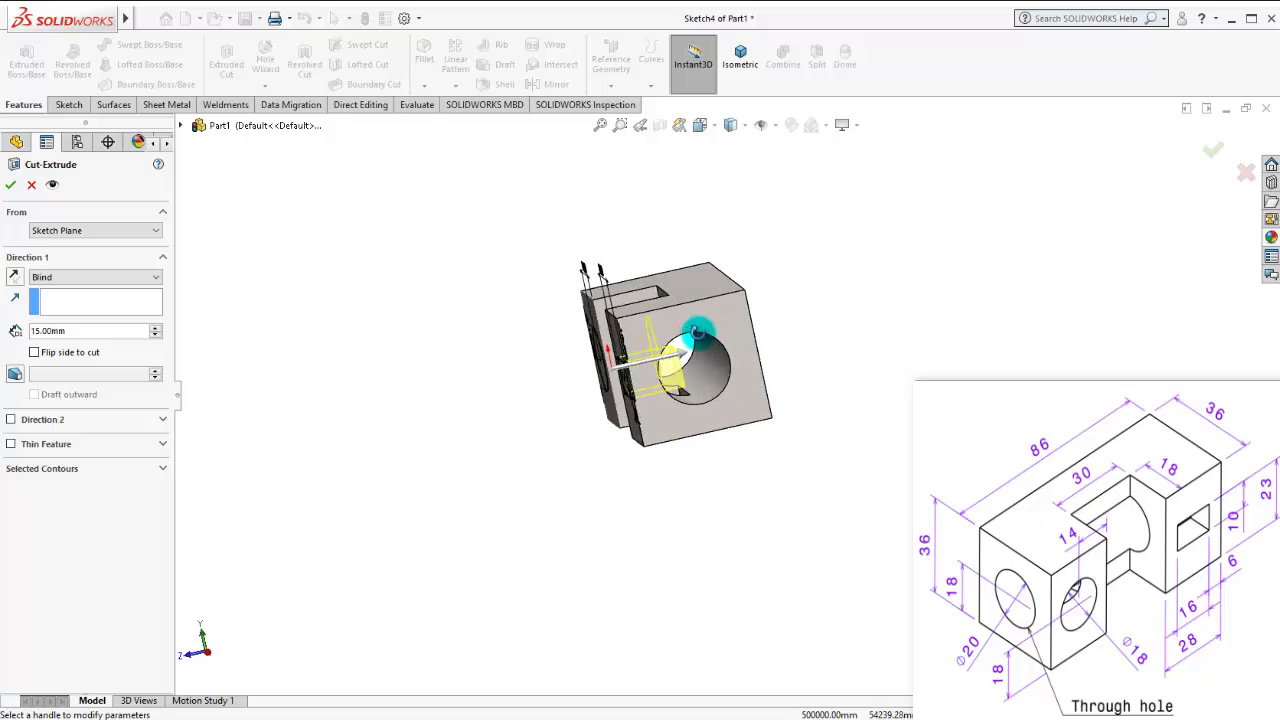
pyautogui.scroll(-2, 686, 316)
pyautogui.scroll(-3, 695, 346)
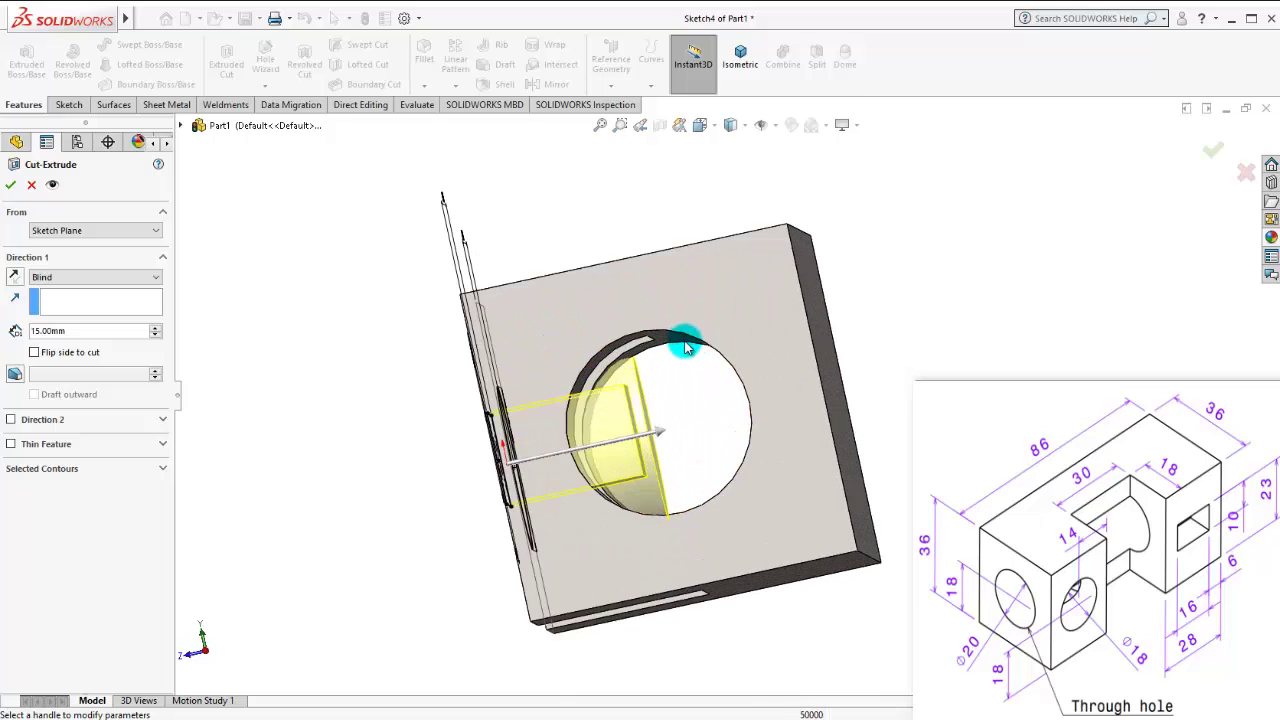
pyautogui.scroll(-3, 689, 346)
pyautogui.scroll(-3, 651, 360)
pyautogui.moveTo(656, 372); pyautogui.dragTo(640, 372, button='middle')
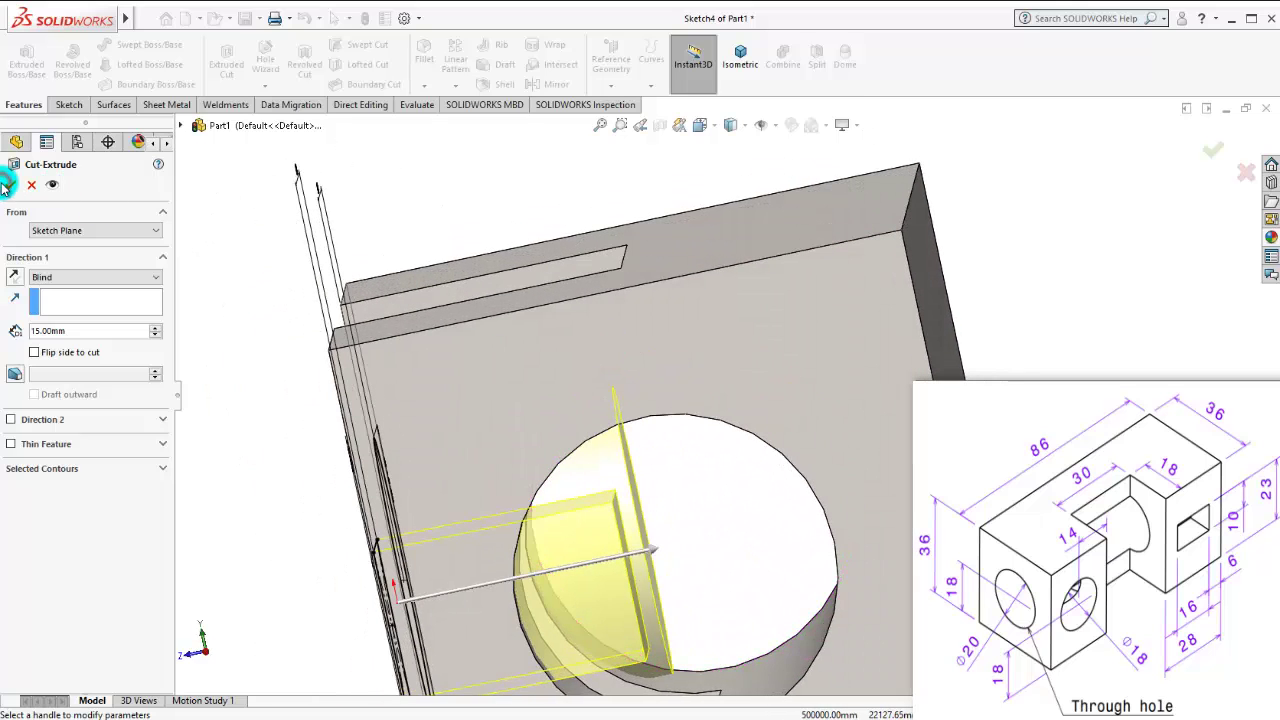
pyautogui.press('Return')
pyautogui.click(738, 55)
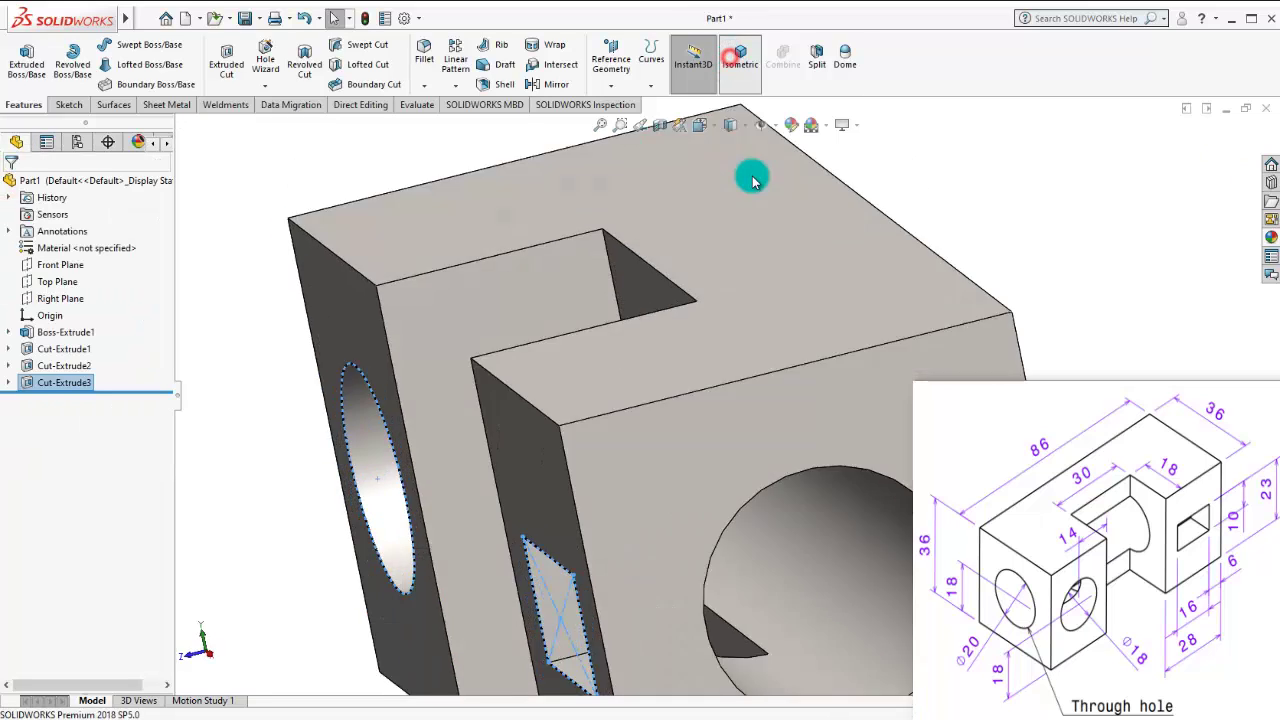
pyautogui.click(877, 288)
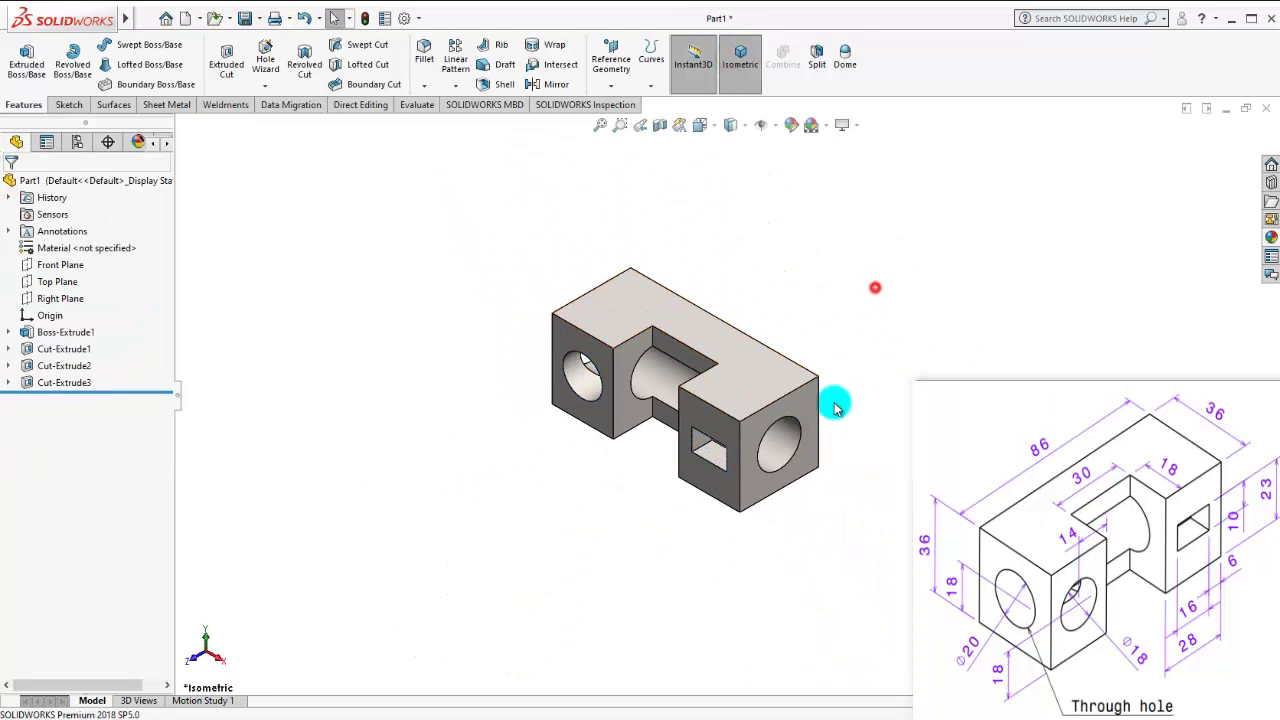
pyautogui.scroll(-2, 786, 491)
pyautogui.scroll(-2, 643, 443)
pyautogui.moveTo(640, 426)
pyautogui.mouseDown(button='middle')
pyautogui.moveTo(651, 372)
pyautogui.moveTo(634, 394)
pyautogui.moveTo(654, 374)
pyautogui.moveTo(680, 400)
pyautogui.moveTo(686, 434)
pyautogui.moveTo(660, 440)
pyautogui.moveTo(664, 400)
pyautogui.moveTo(734, 366)
pyautogui.moveTo(809, 503)
pyautogui.moveTo(760, 434)
pyautogui.moveTo(752, 457)
pyautogui.mouseUp(button='middle')
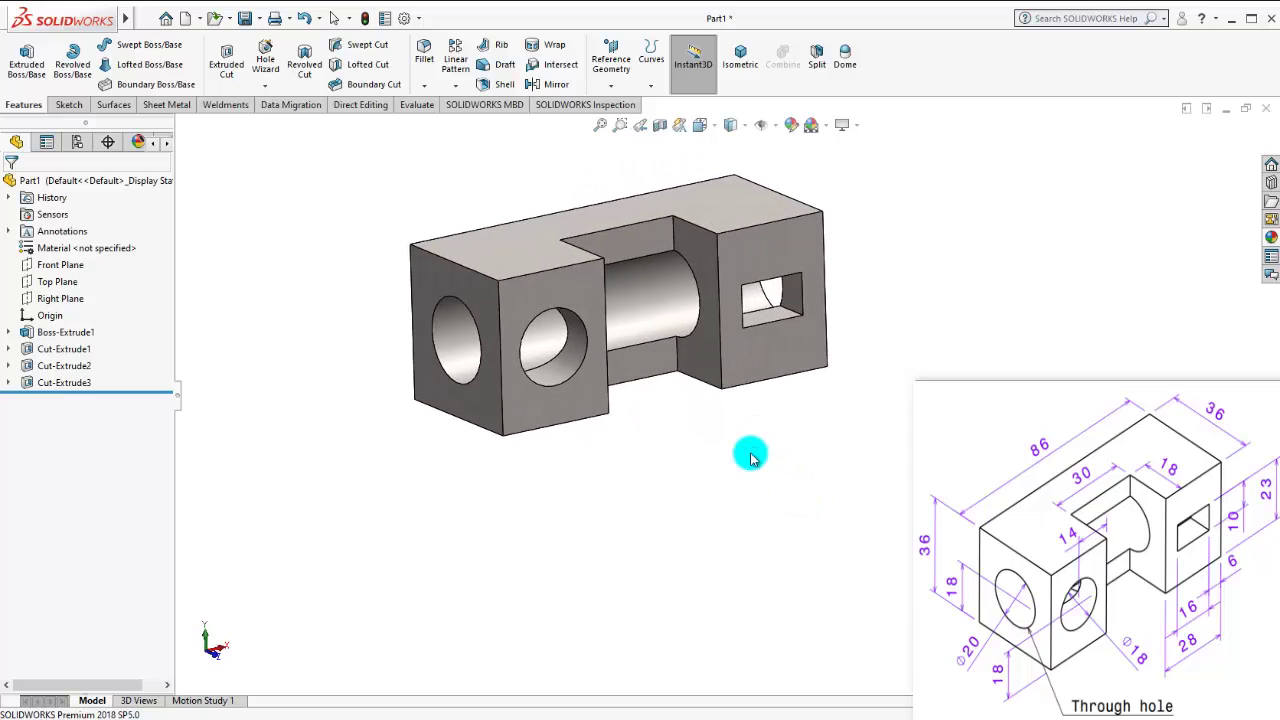
pyautogui.moveTo(726, 371)
pyautogui.mouseDown(button='middle')
pyautogui.moveTo(686, 409)
pyautogui.moveTo(563, 414)
pyautogui.moveTo(603, 450)
pyautogui.moveTo(600, 406)
pyautogui.moveTo(727, 348)
pyautogui.moveTo(686, 414)
pyautogui.moveTo(809, 266)
pyautogui.moveTo(666, 400)
pyautogui.moveTo(698, 427)
pyautogui.moveTo(674, 396)
pyautogui.moveTo(749, 383)
pyautogui.moveTo(740, 346)
pyautogui.moveTo(722, 368)
pyautogui.moveTo(738, 400)
pyautogui.mouseUp(button='middle')
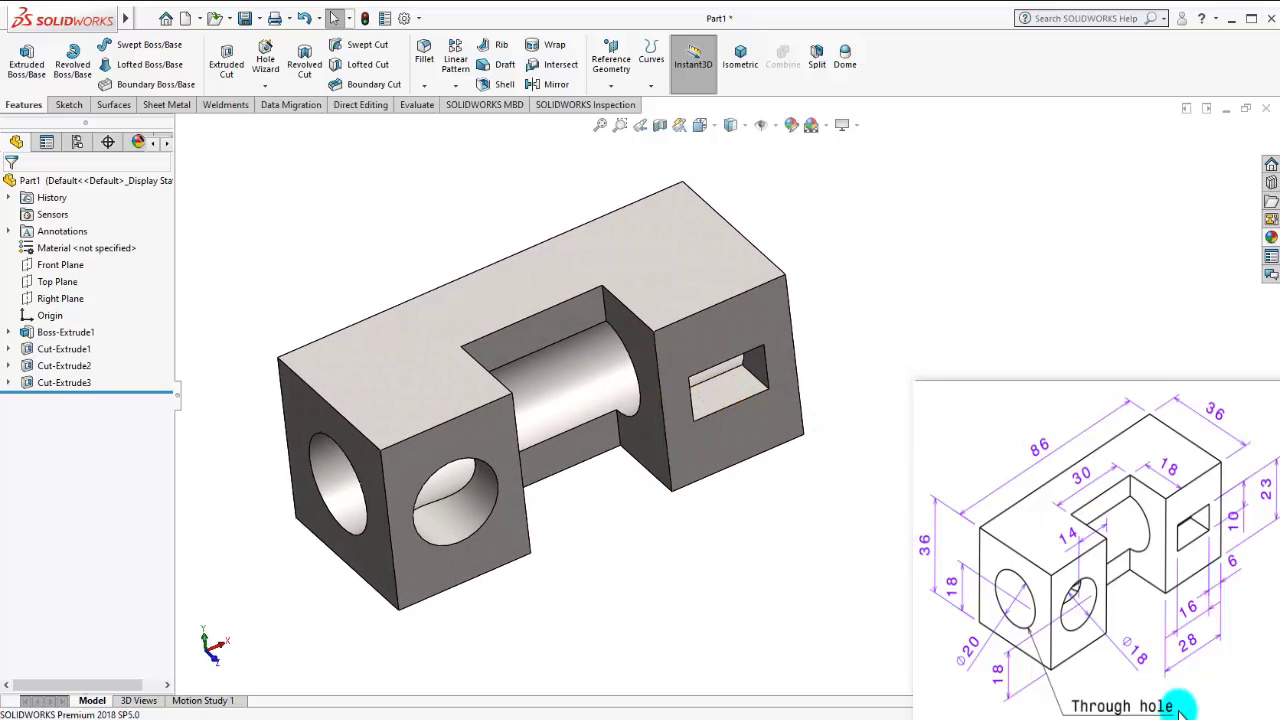
pyautogui.moveTo(651, 500); pyautogui.dragTo(672, 410, button='middle')
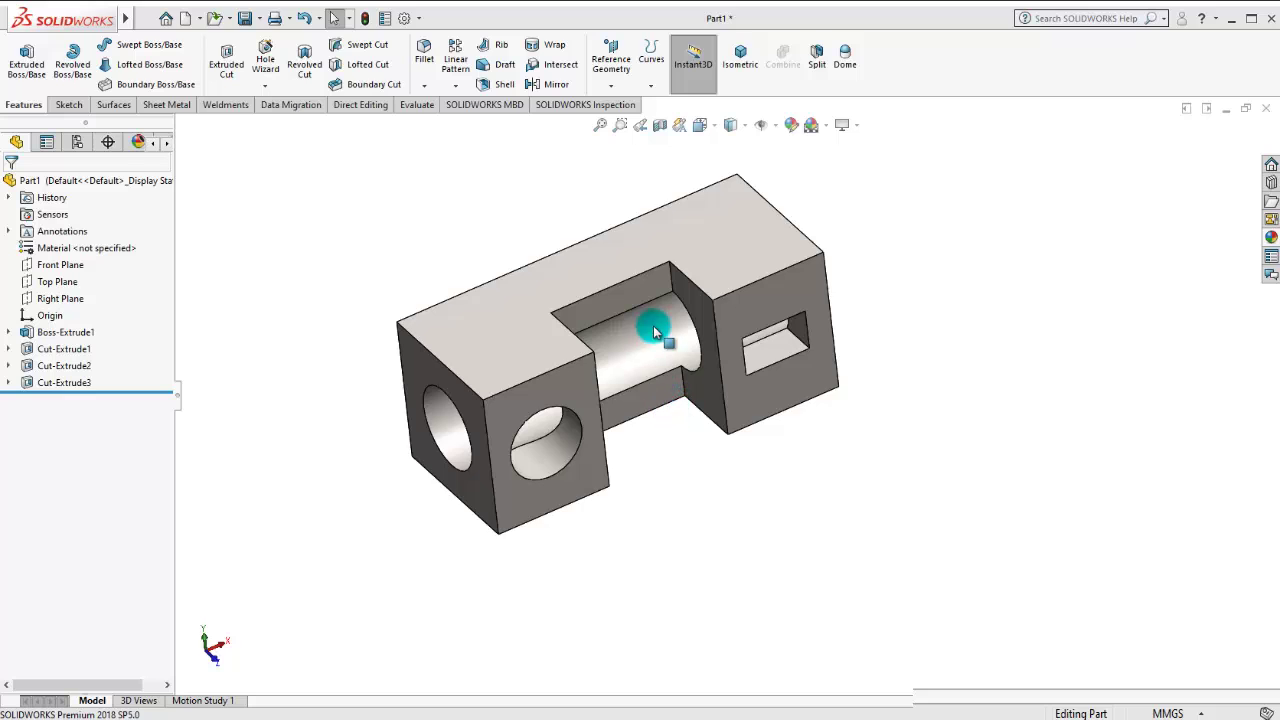
pyautogui.moveTo(654, 330)
pyautogui.mouseDown(button='middle')
pyautogui.moveTo(686, 266)
pyautogui.moveTo(637, 289)
pyautogui.moveTo(554, 386)
pyautogui.moveTo(409, 434)
pyautogui.moveTo(580, 391)
pyautogui.moveTo(717, 434)
pyautogui.moveTo(666, 382)
pyautogui.moveTo(640, 449)
pyautogui.moveTo(871, 406)
pyautogui.mouseUp(button='middle')
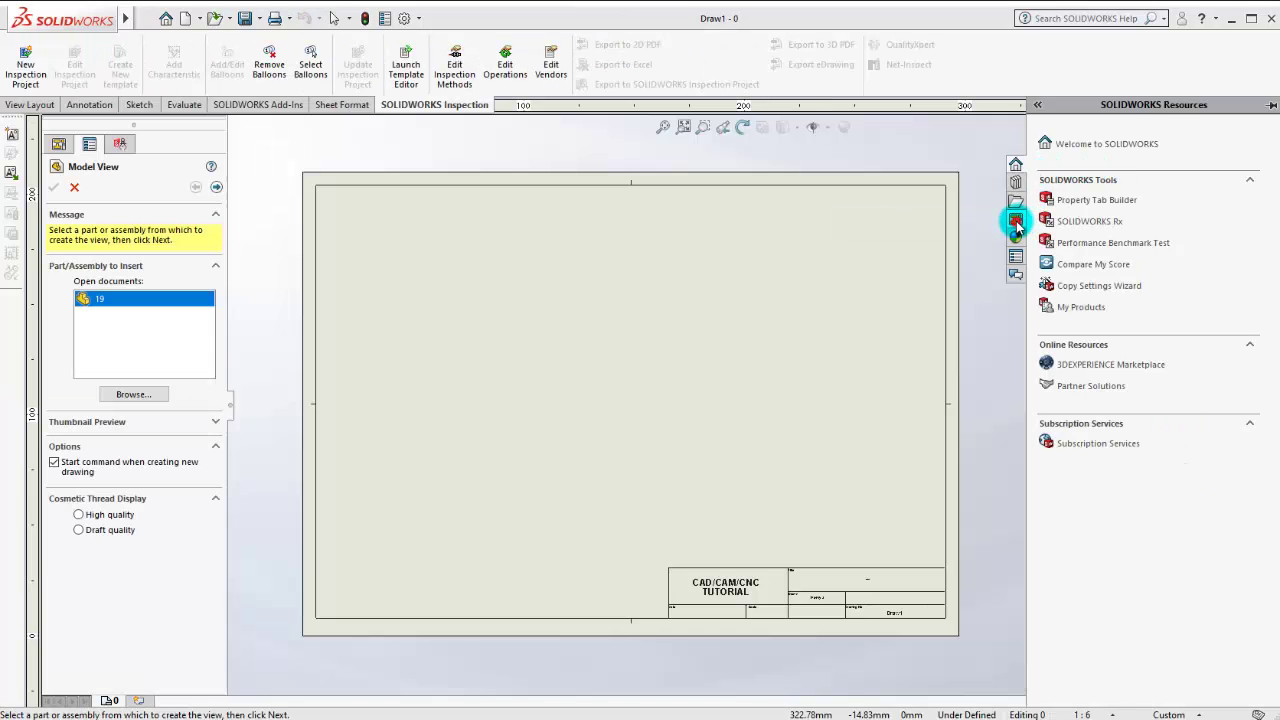
# Step: Place the (A) Top view with right and bottom projected views, discarding the off-sheet isometric
pyautogui.click(1016, 222)
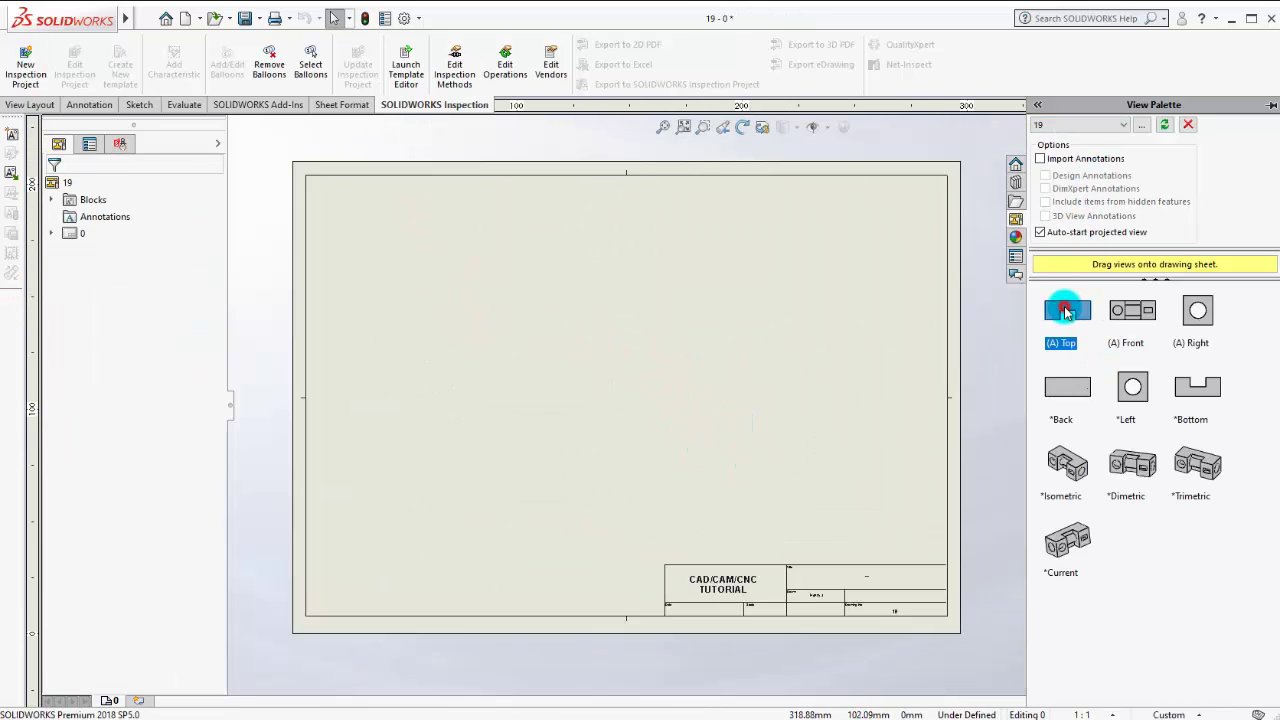
pyautogui.moveTo(1065, 312); pyautogui.dragTo(486, 297)
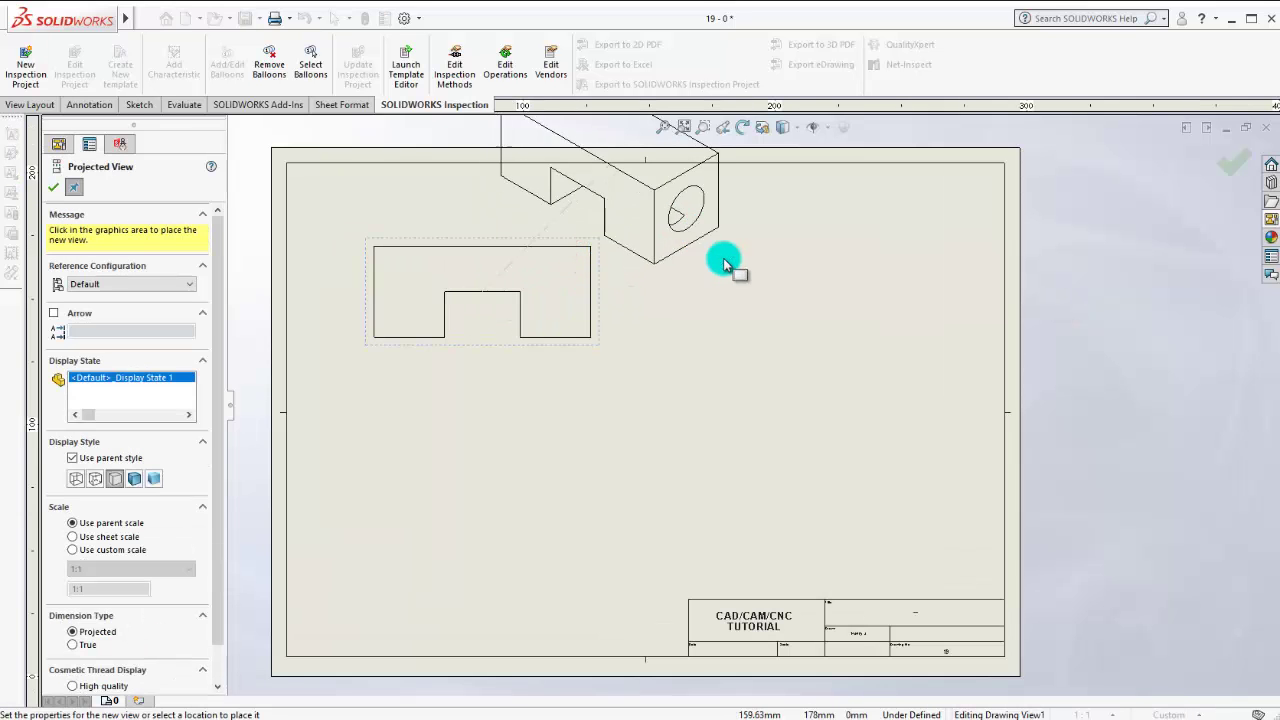
pyautogui.click(784, 297)
pyautogui.click(459, 497)
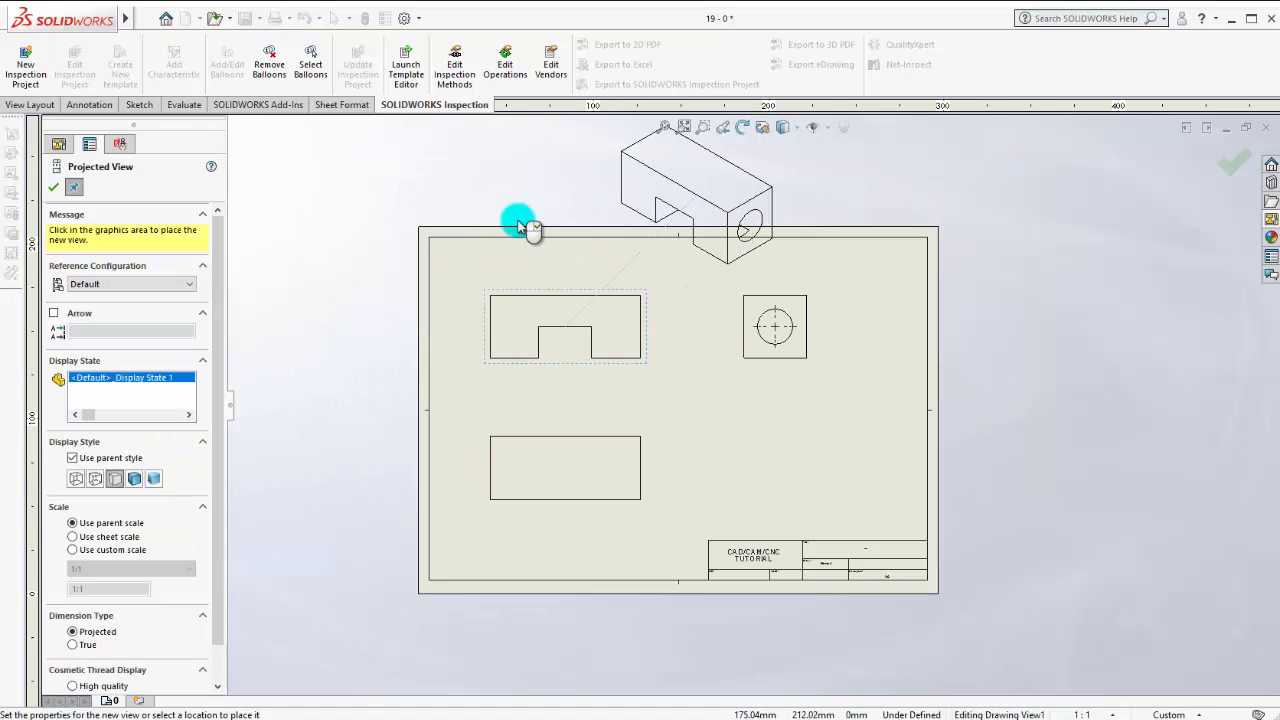
pyautogui.click(432, 230)
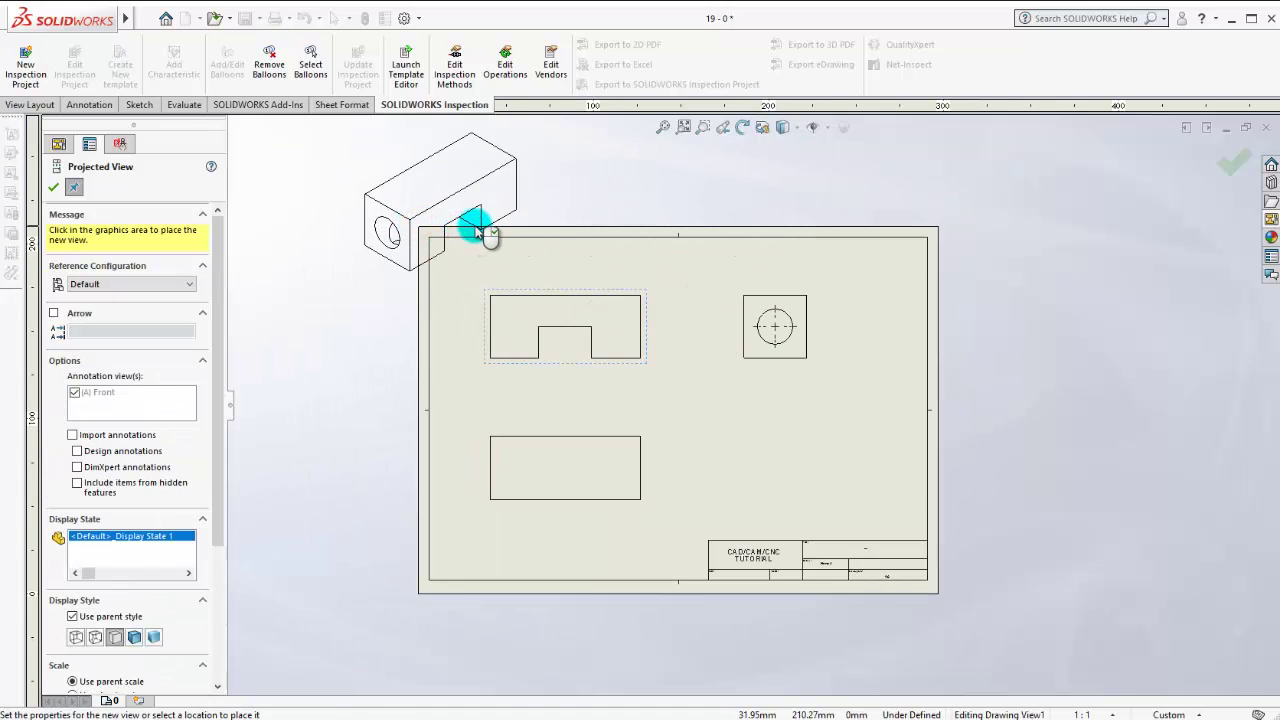
pyautogui.press('Escape')
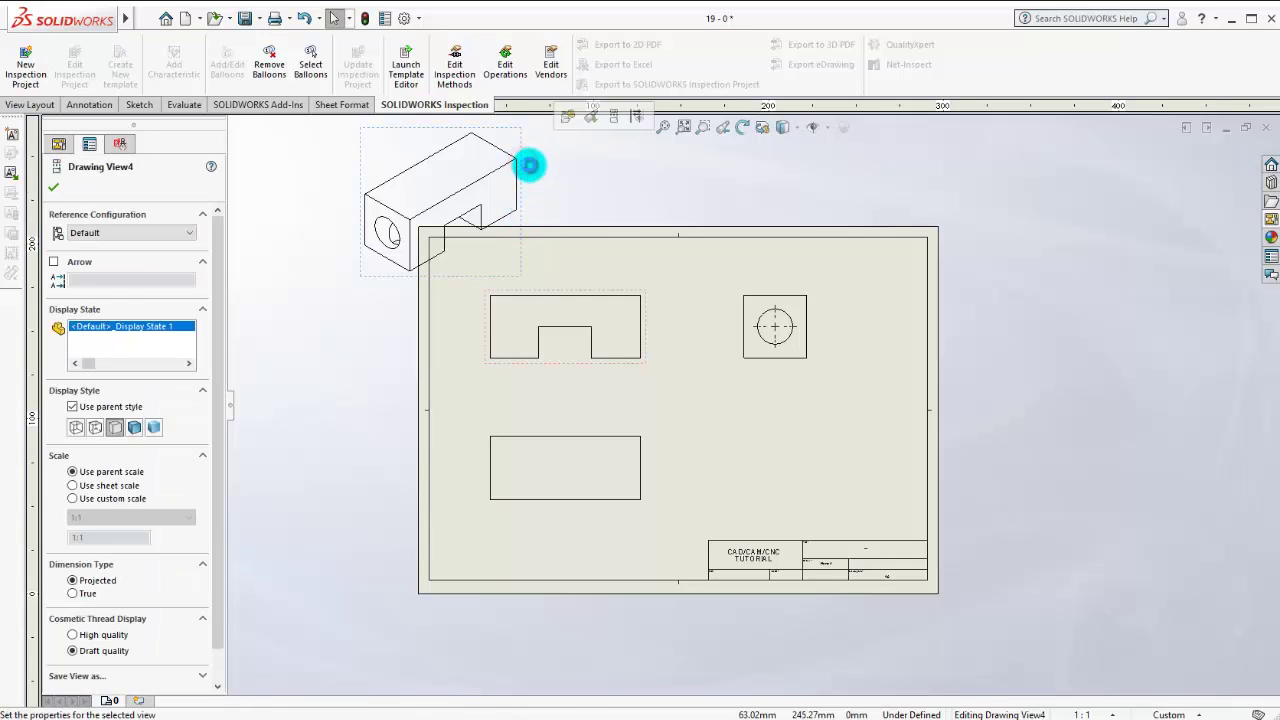
pyautogui.hotkey('ctrl', 'z')
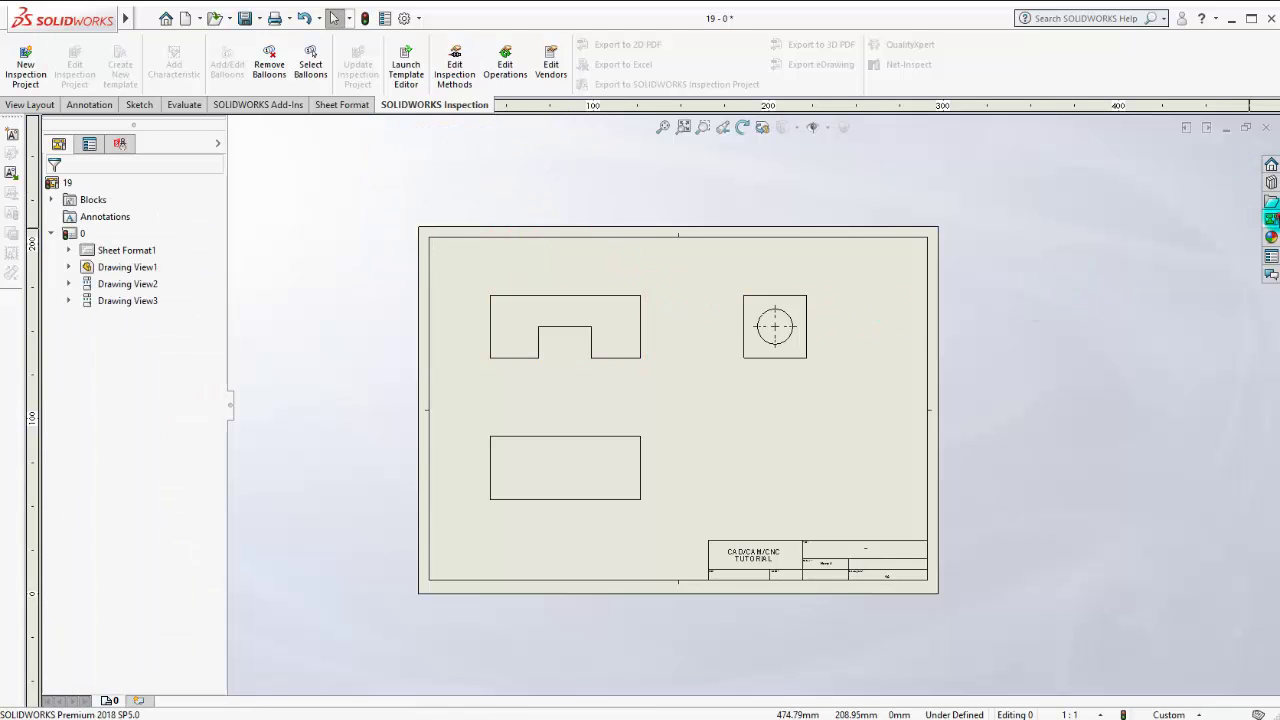
pyautogui.click(1271, 218)
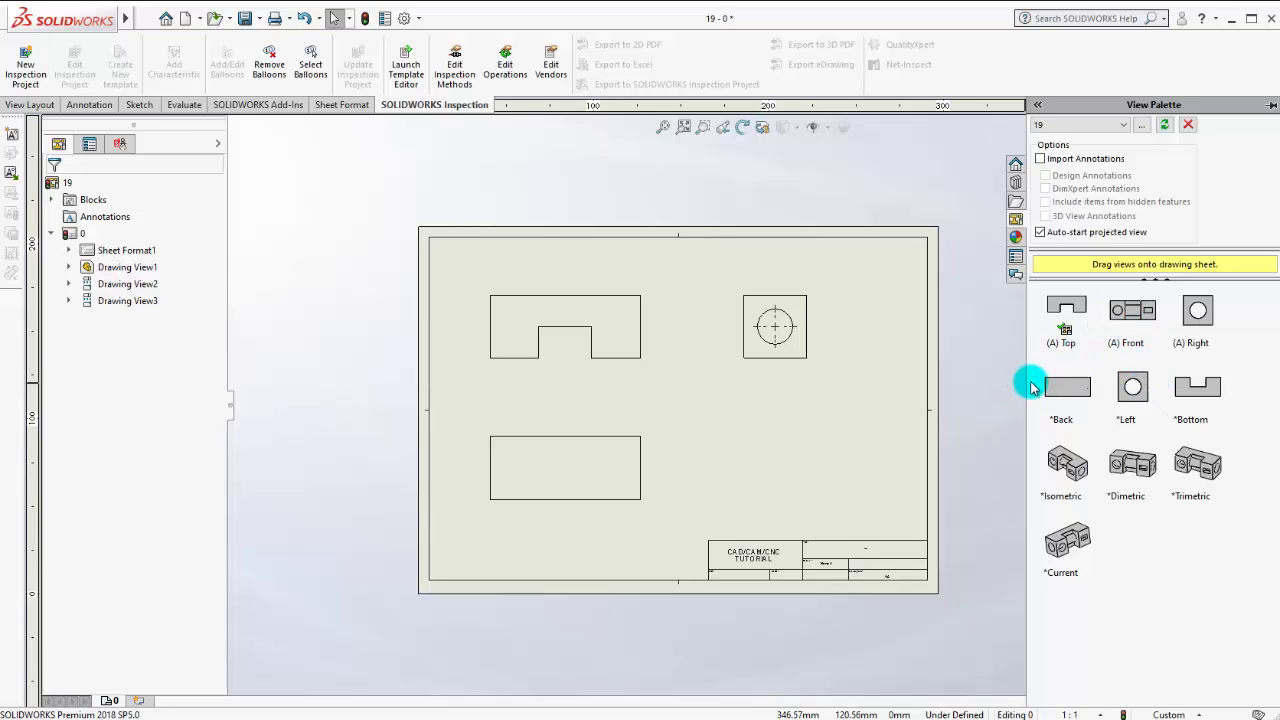
# Step: Delete the notched, side and rectangle views along with the center mark
pyautogui.click(641, 292)
pyautogui.press('Delete')
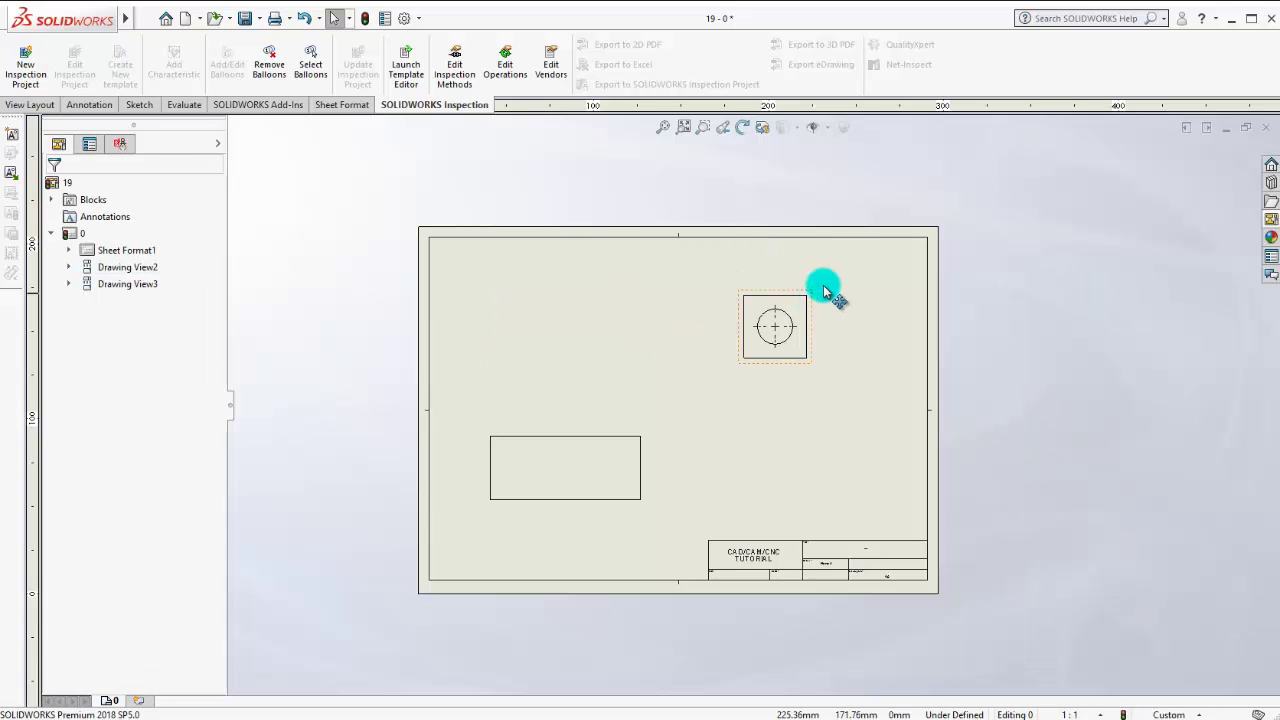
pyautogui.moveTo(823, 291); pyautogui.dragTo(500, 520)
pyautogui.press('Delete')
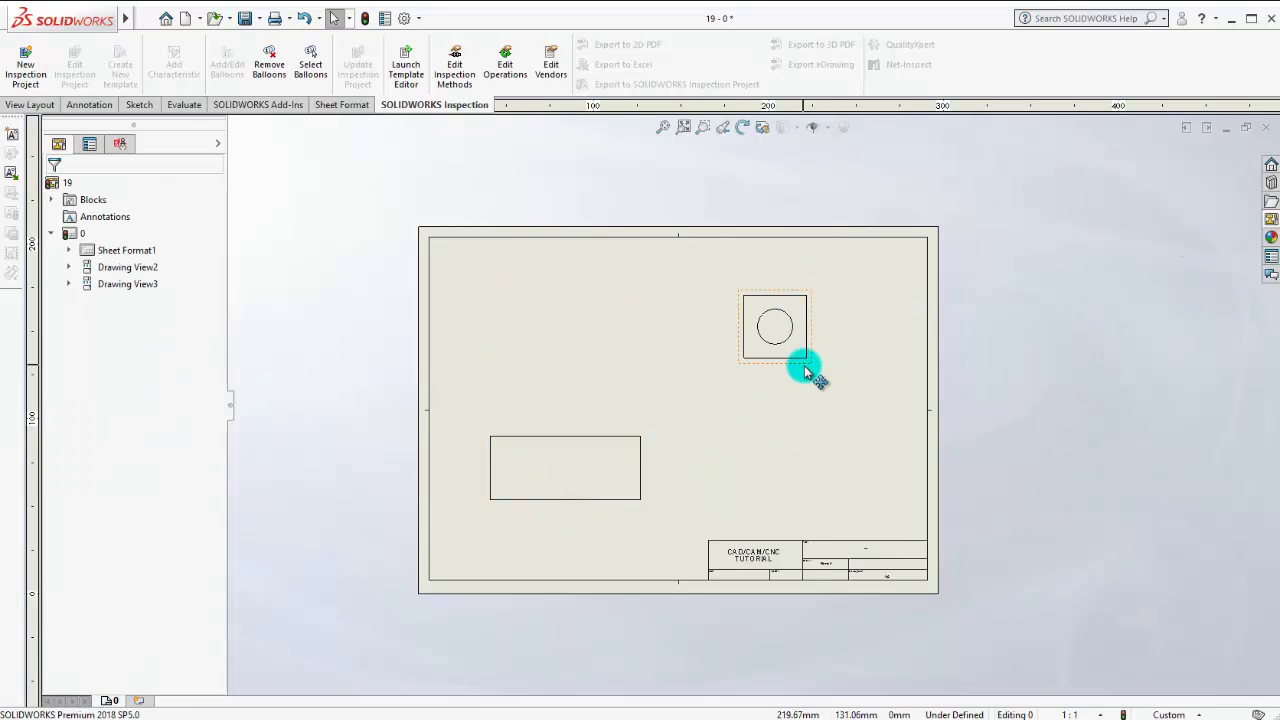
pyautogui.press('Delete')
pyautogui.click(641, 440)
pyautogui.press('Delete')
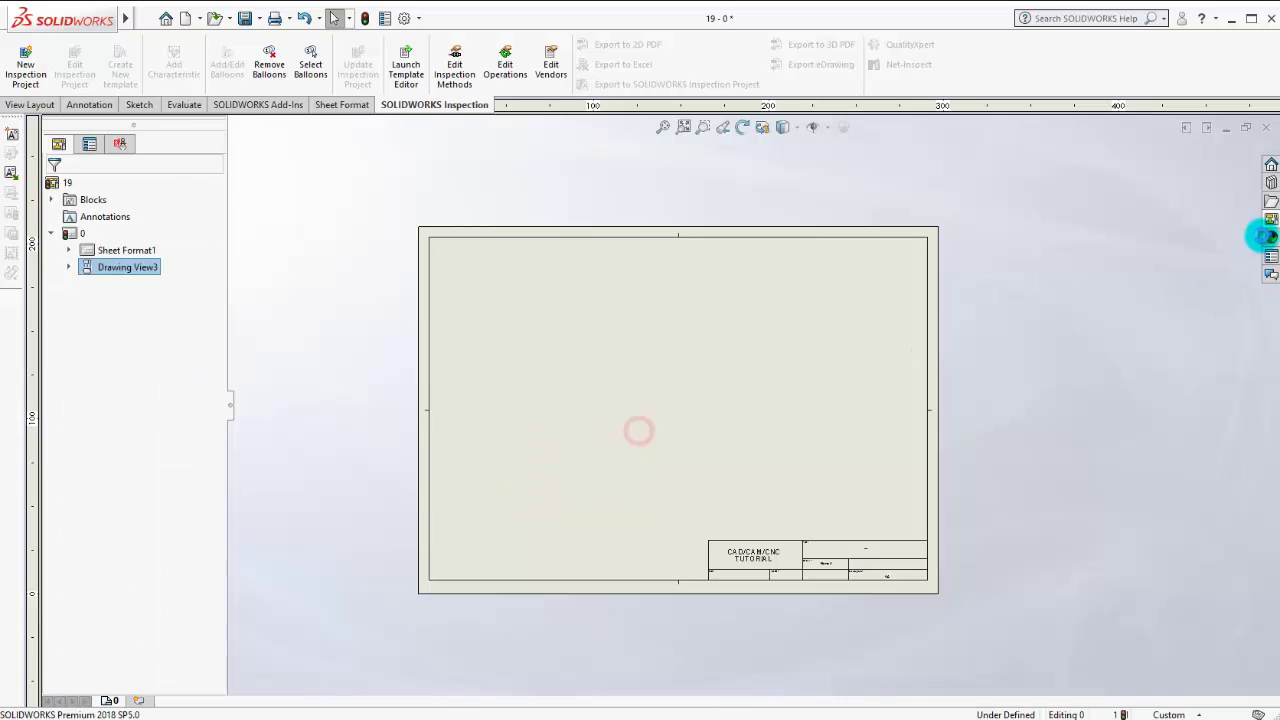
# Step: Place a new block view from the View Palette with right and bottom projected views
pyautogui.click(1272, 222)
pyautogui.moveTo(1185, 397); pyautogui.dragTo(606, 349)
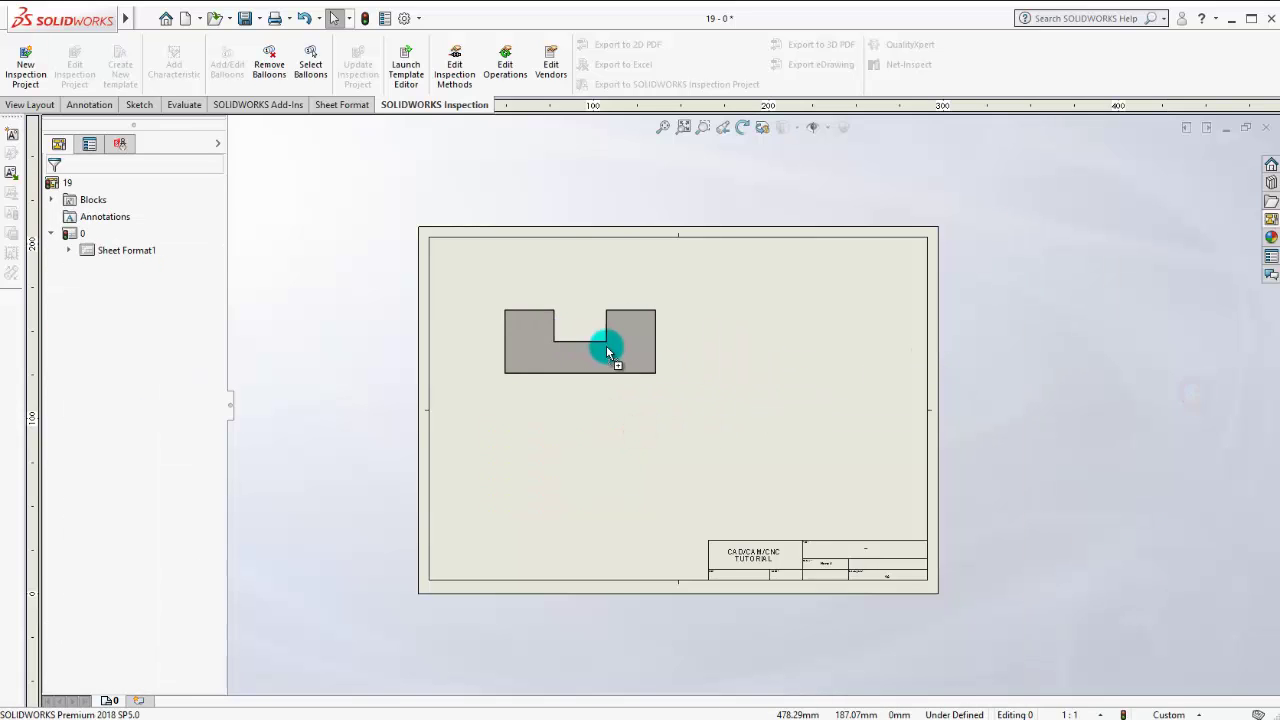
pyautogui.scroll(1, 670, 318)
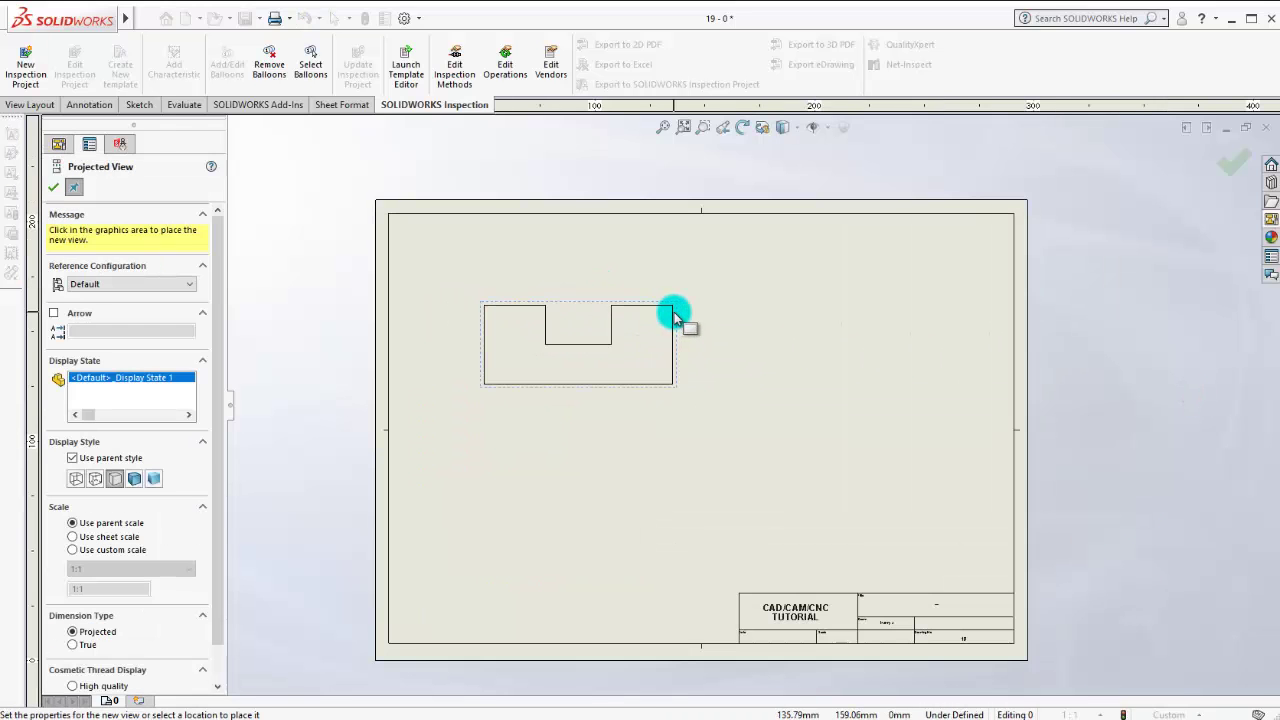
pyautogui.click(840, 355)
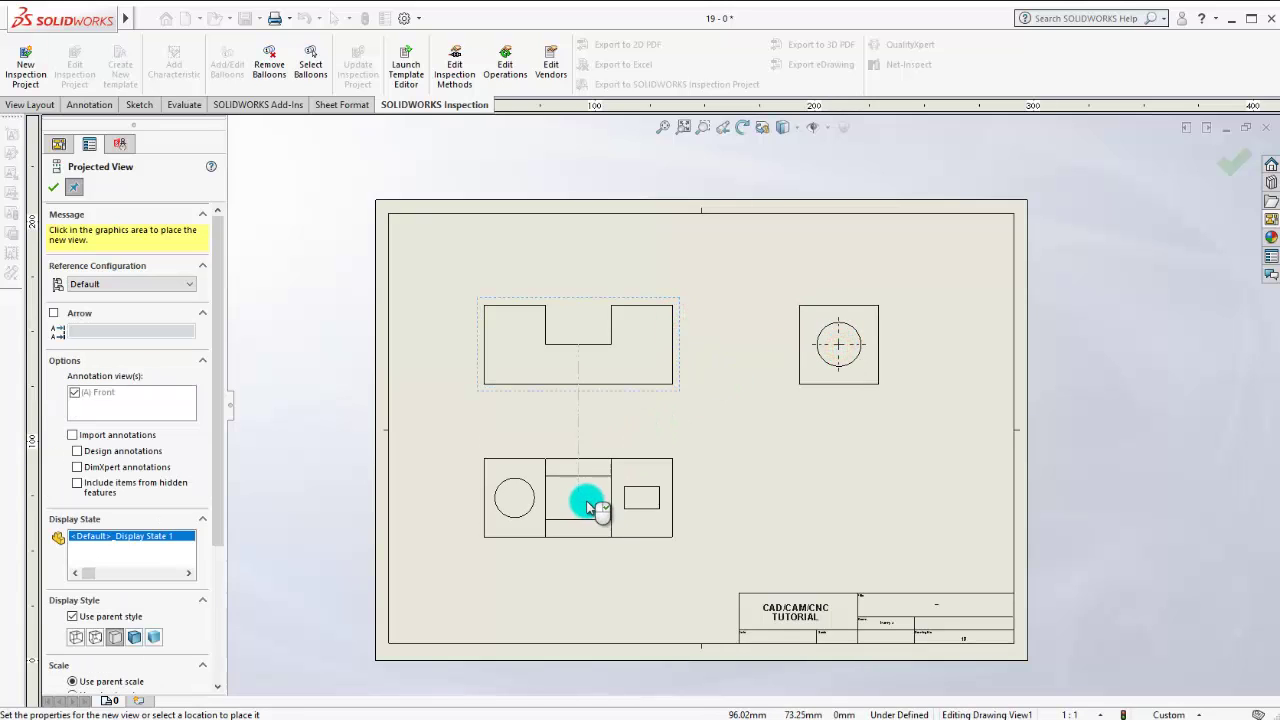
pyautogui.click(586, 503)
pyautogui.scroll(2, 438, 209)
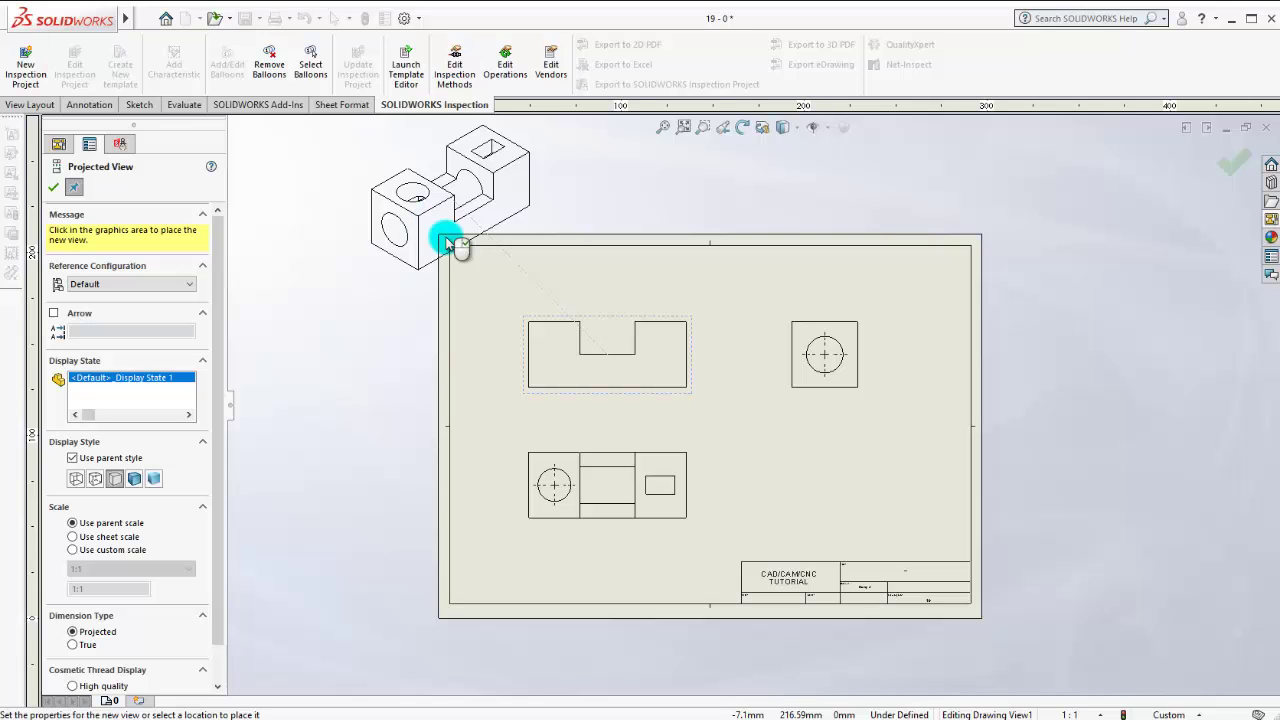
pyautogui.press('Escape')
# Step: Delete the notched, long bottom and side views from the sheet
pyautogui.press('Delete')
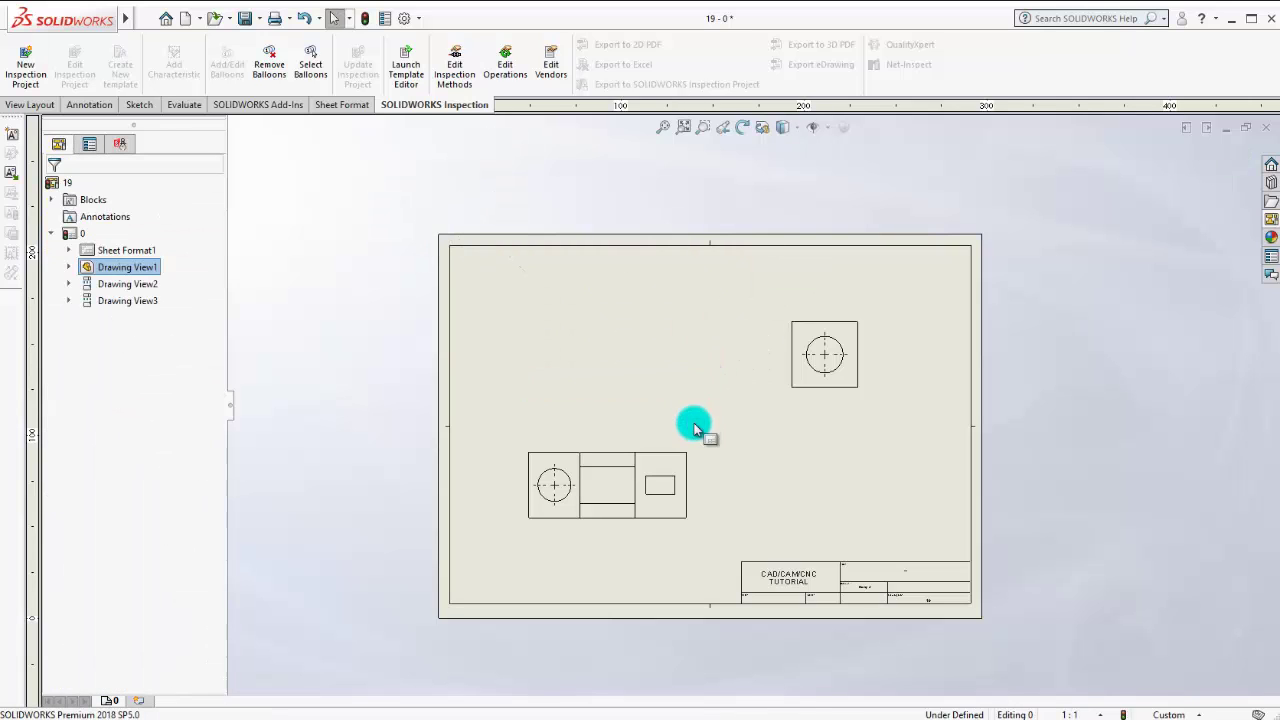
pyautogui.click(690, 452)
pyautogui.press('Delete')
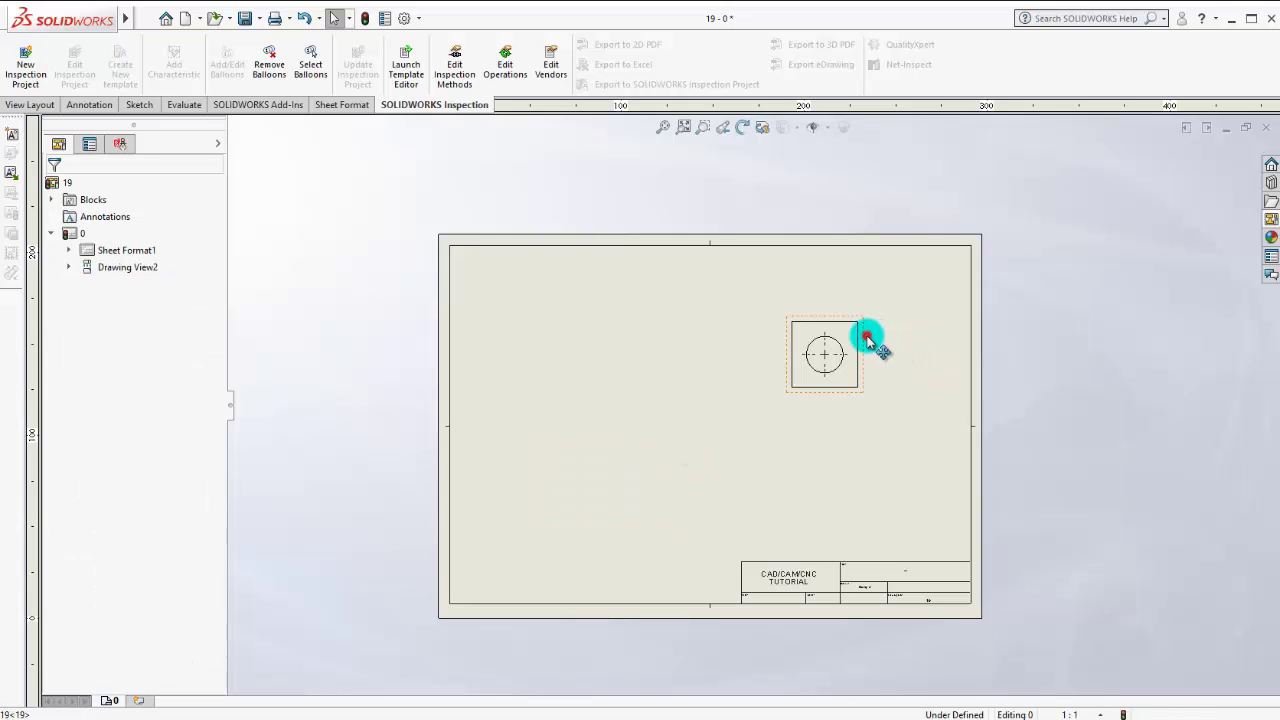
pyautogui.click(869, 338)
pyautogui.press('Delete')
# Step: Place the (A) Front view with right, bottom and isometric projections, isometric at lower right
pyautogui.click(1271, 219)
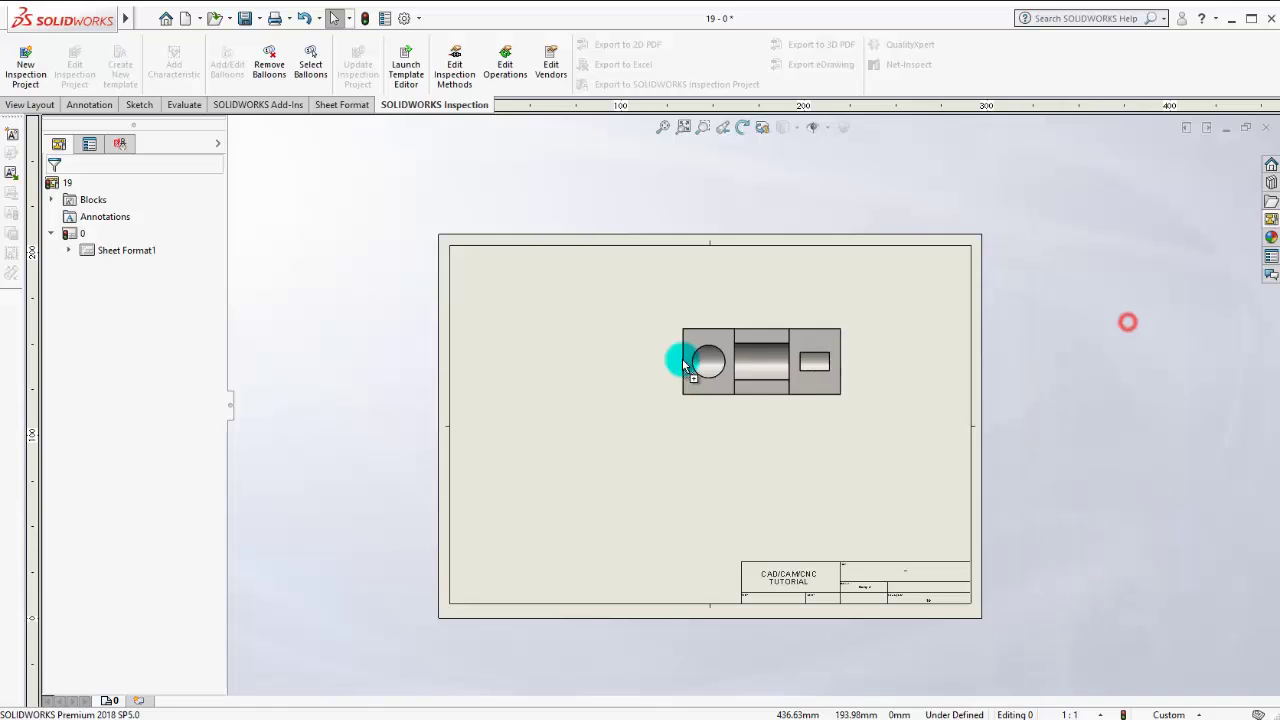
pyautogui.moveTo(1133, 328); pyautogui.dragTo(628, 340)
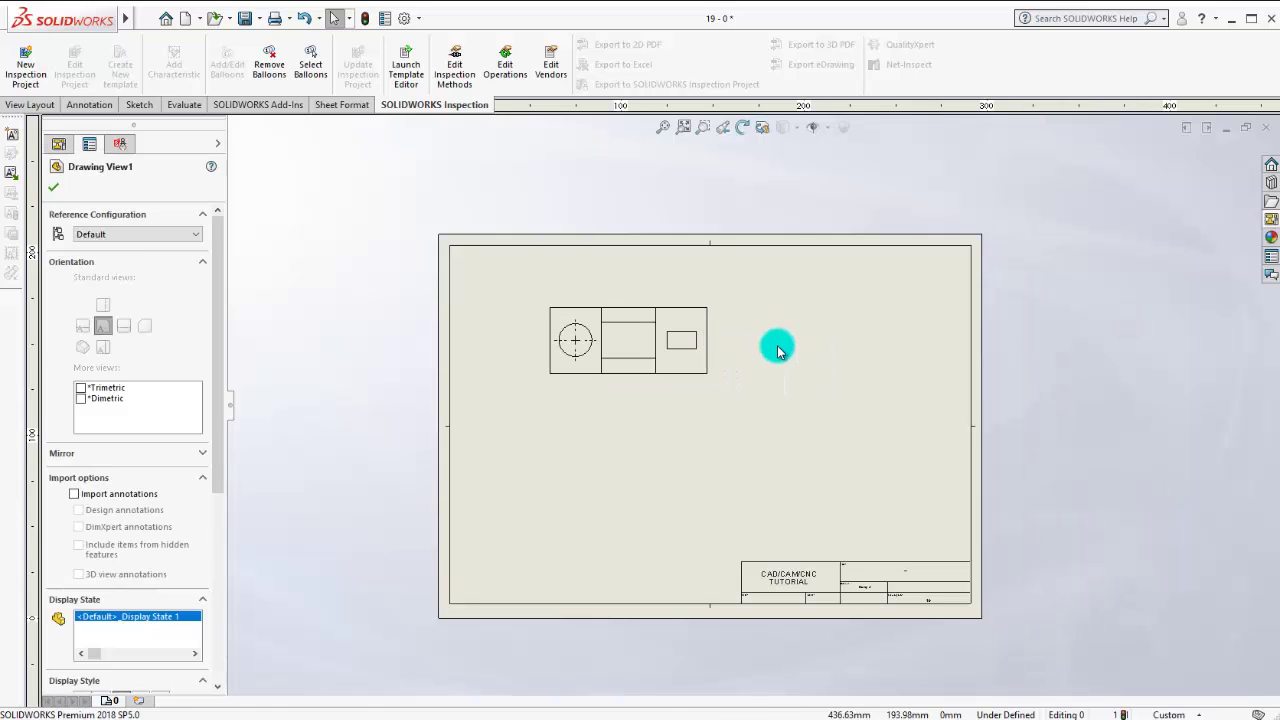
pyautogui.click(834, 347)
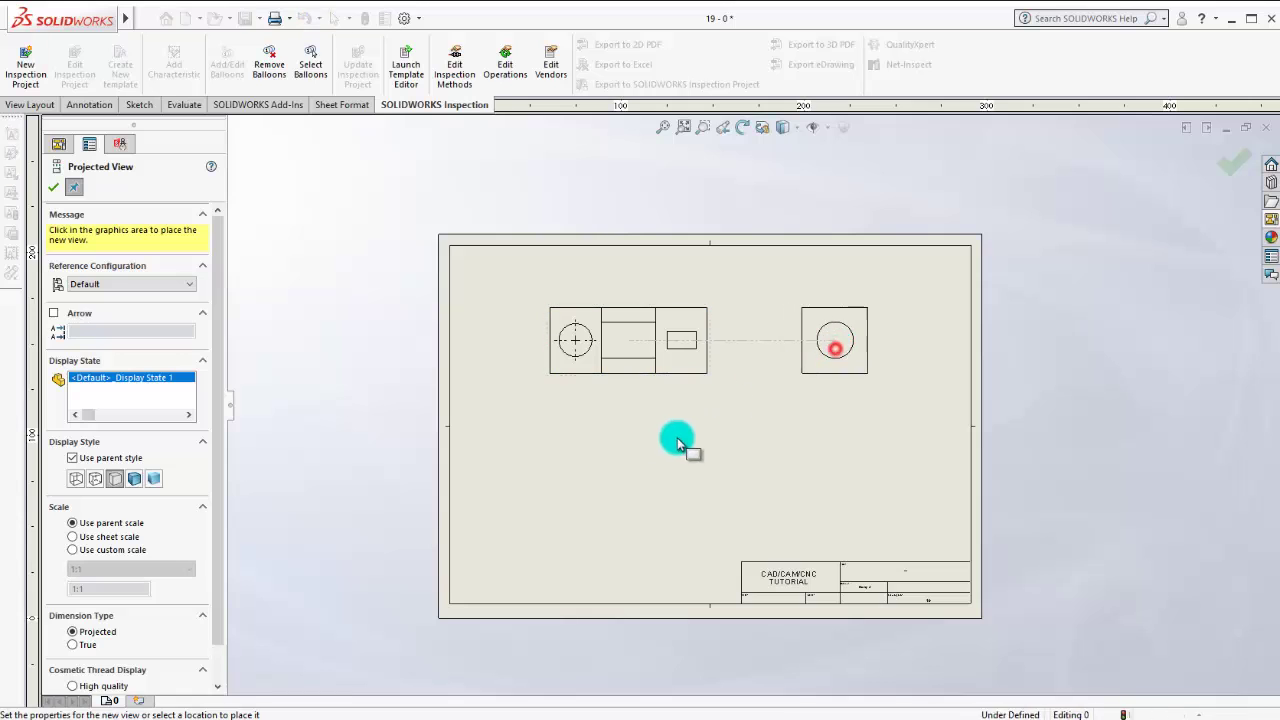
pyautogui.click(630, 476)
pyautogui.click(650, 327)
pyautogui.press('z')
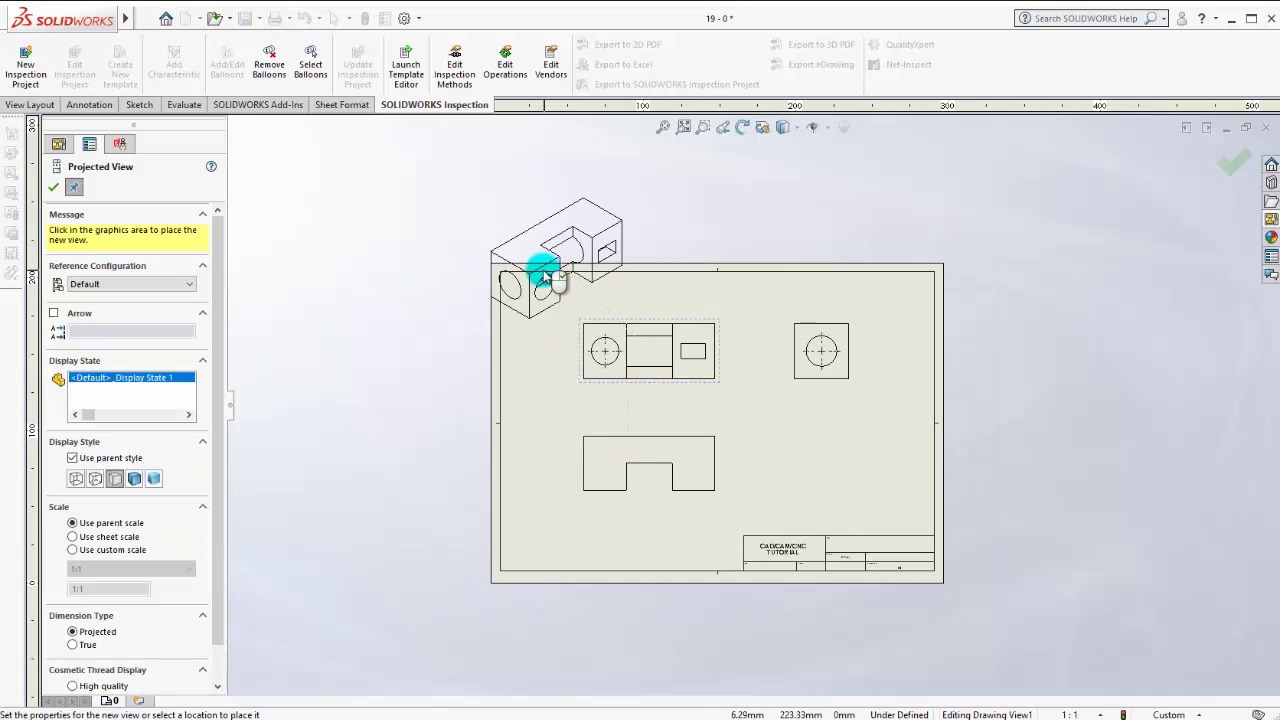
pyautogui.press('z')
pyautogui.click(620, 240)
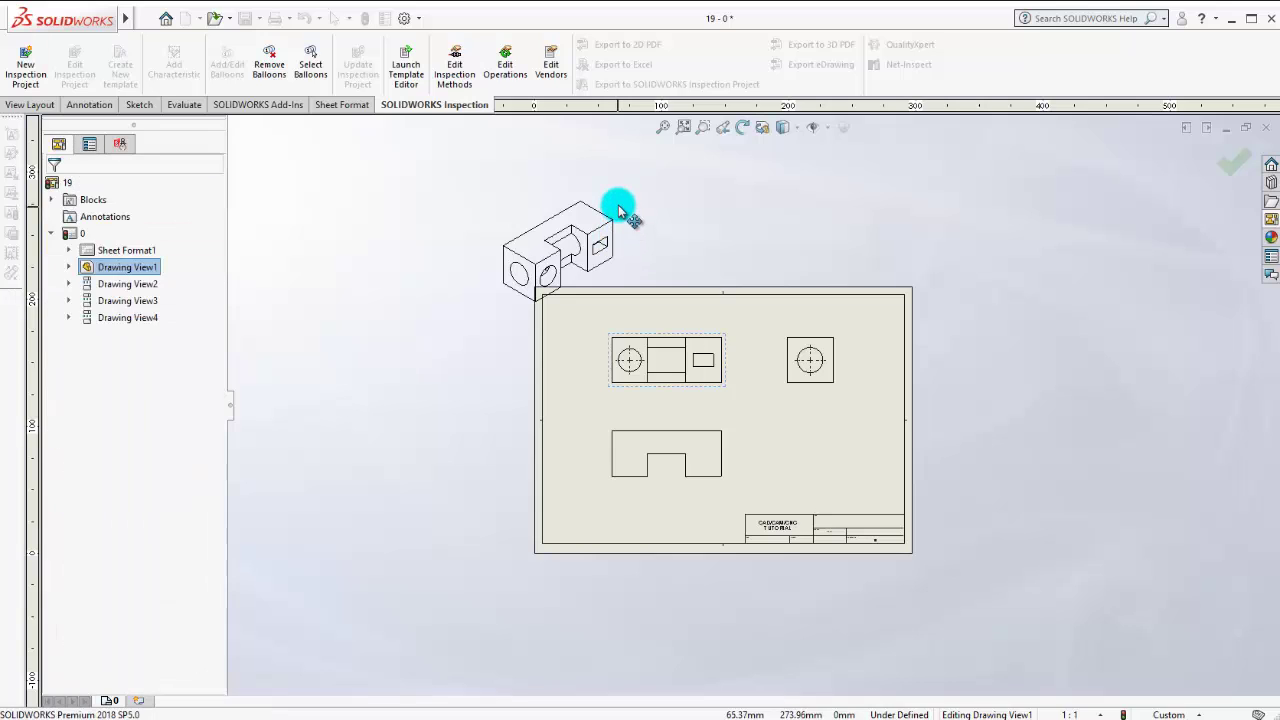
pyautogui.moveTo(617, 206); pyautogui.dragTo(855, 405)
# Step: Shift the isometric view slightly right and set it to Shaded With Edges
pyautogui.scroll(-2, 815, 395)
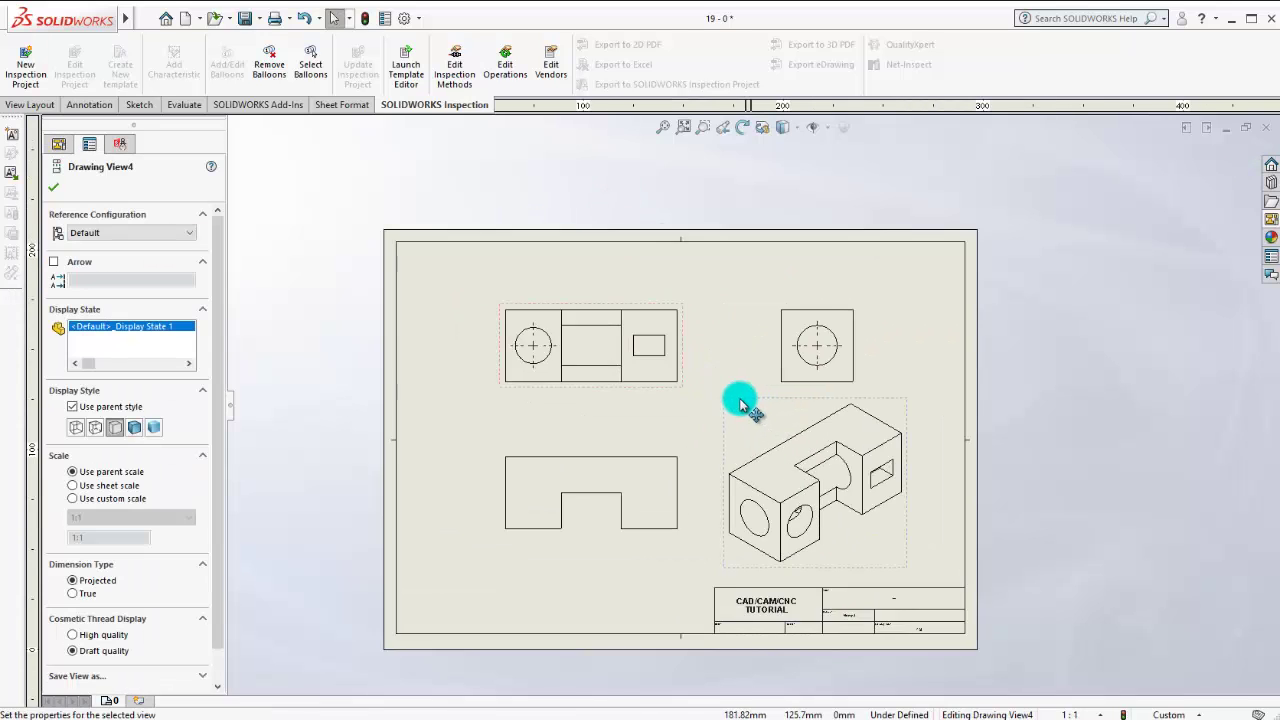
pyautogui.scroll(-2, 743, 400)
pyautogui.click(986, 491)
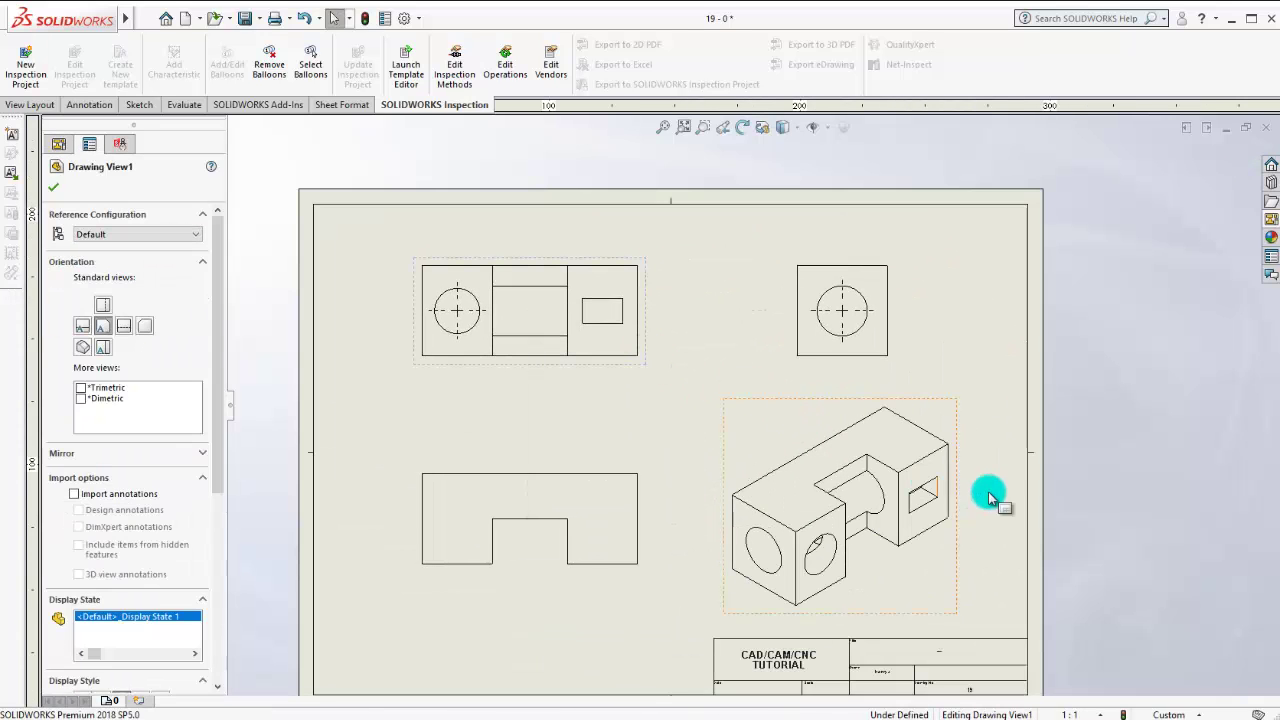
pyautogui.moveTo(962, 476); pyautogui.dragTo(1005, 470)
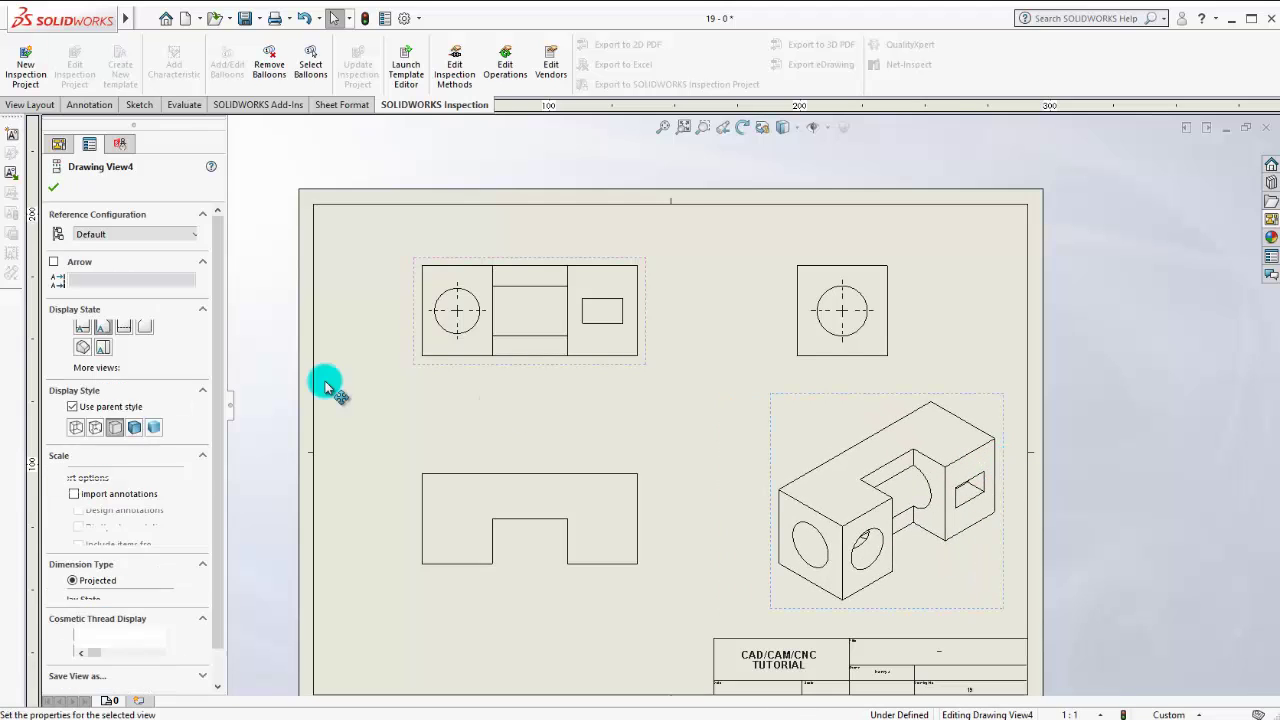
pyautogui.click(135, 425)
pyautogui.click(1151, 429)
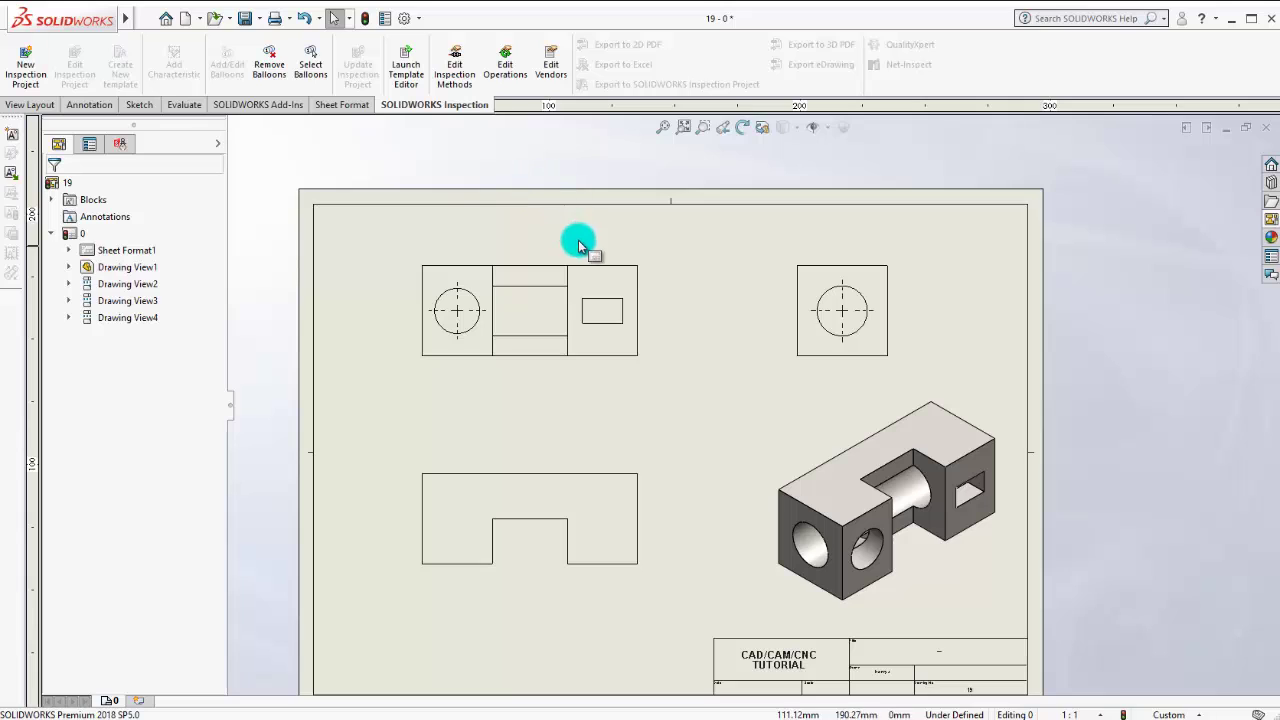
# Step: Set Drawing View1 to Hidden Lines Visible so hidden edges show dashed
pyautogui.click(640, 290)
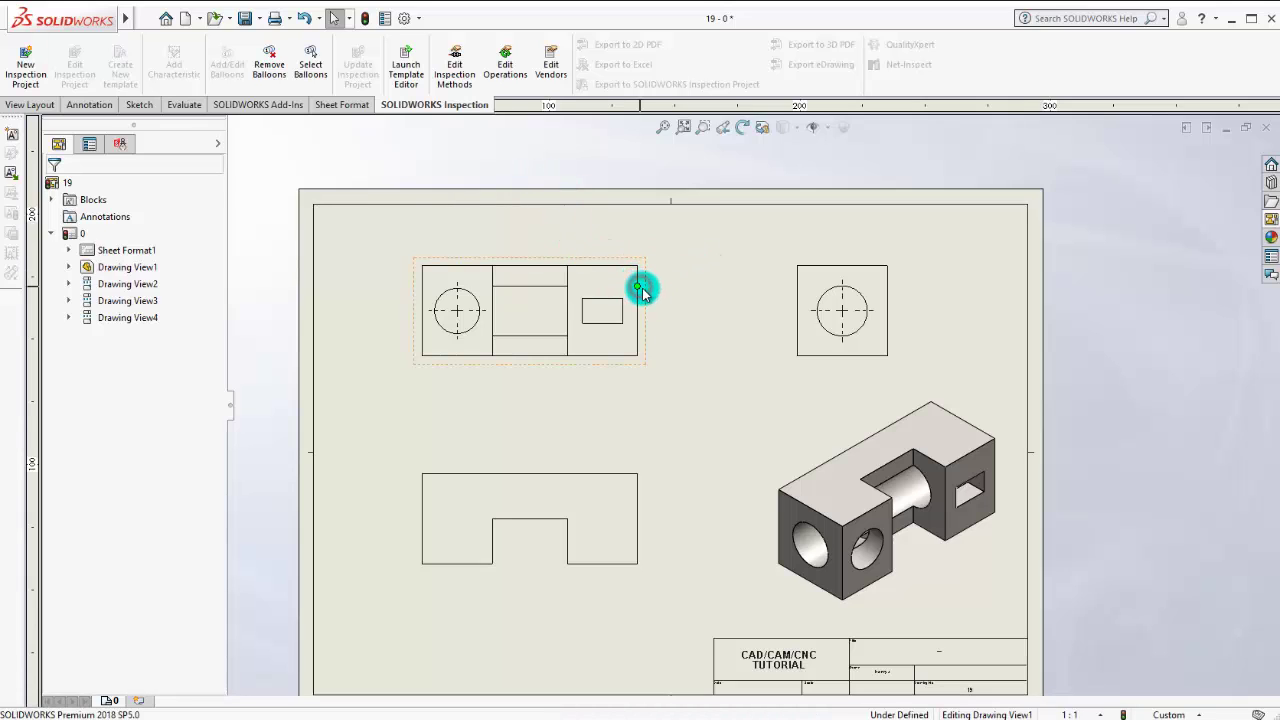
pyautogui.moveTo(222, 420); pyautogui.dragTo(223, 563)
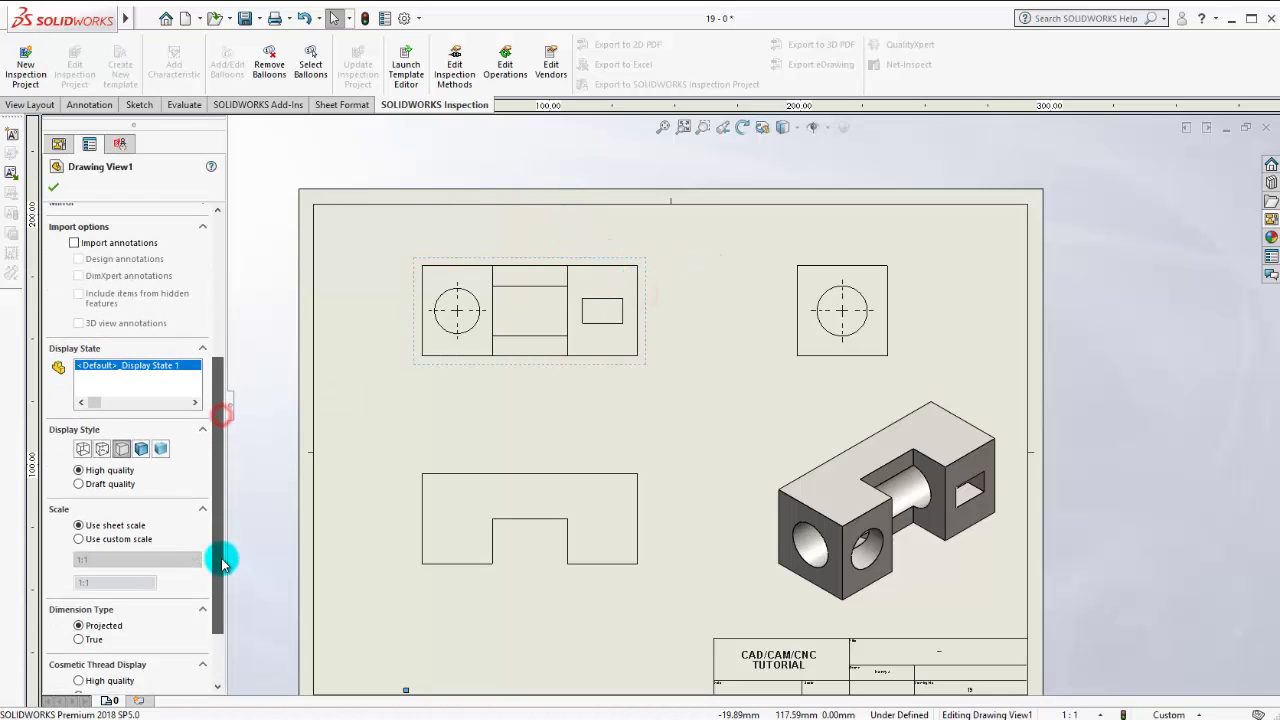
pyautogui.click(102, 440)
pyautogui.click(436, 183)
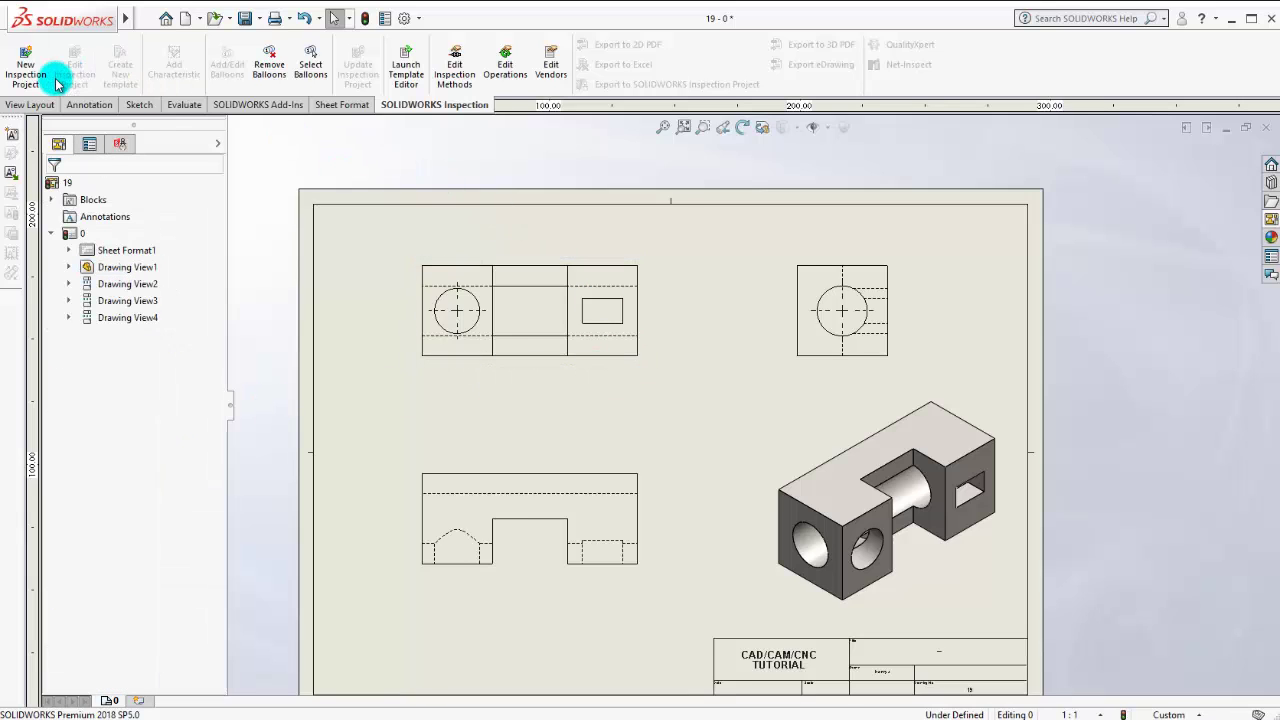
pyautogui.click(88, 106)
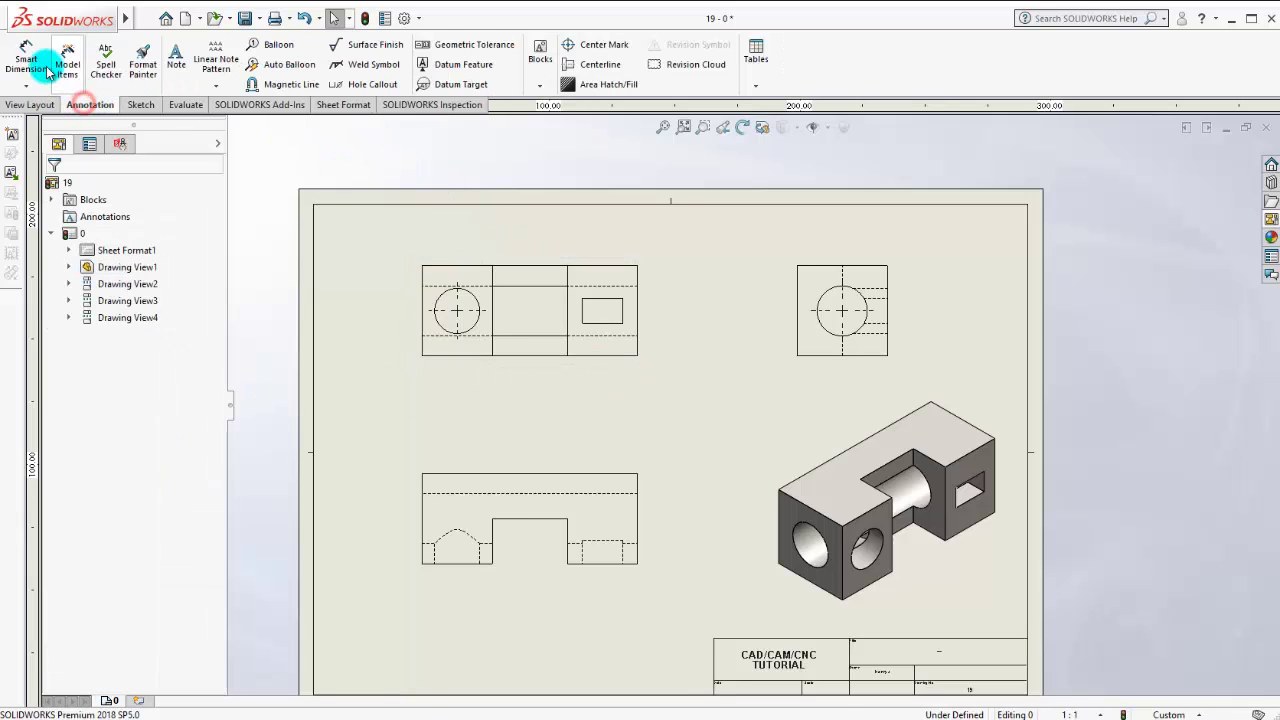
# Step: Add the 86 overall length and 36 height dimensions to Drawing View1
pyautogui.click(423, 293)
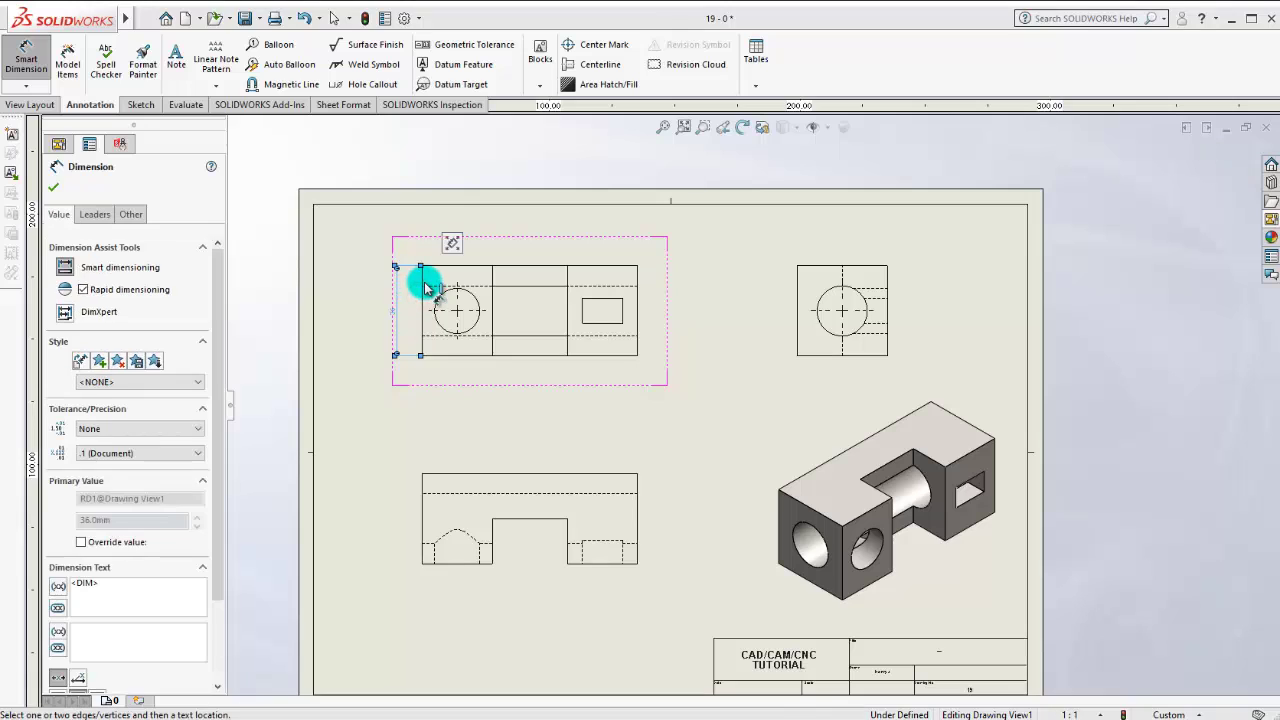
pyautogui.click(608, 289)
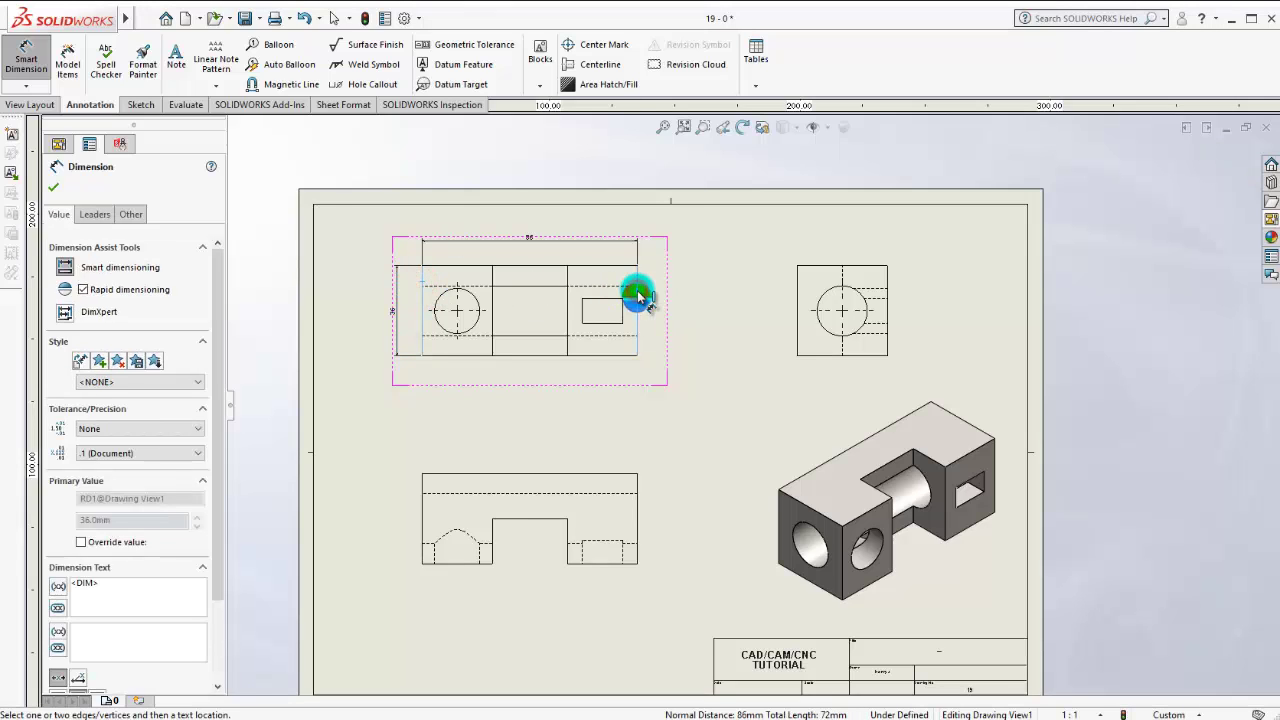
pyautogui.click(637, 296)
pyautogui.scroll(-1, 651, 306)
pyautogui.scroll(-1, 665, 330)
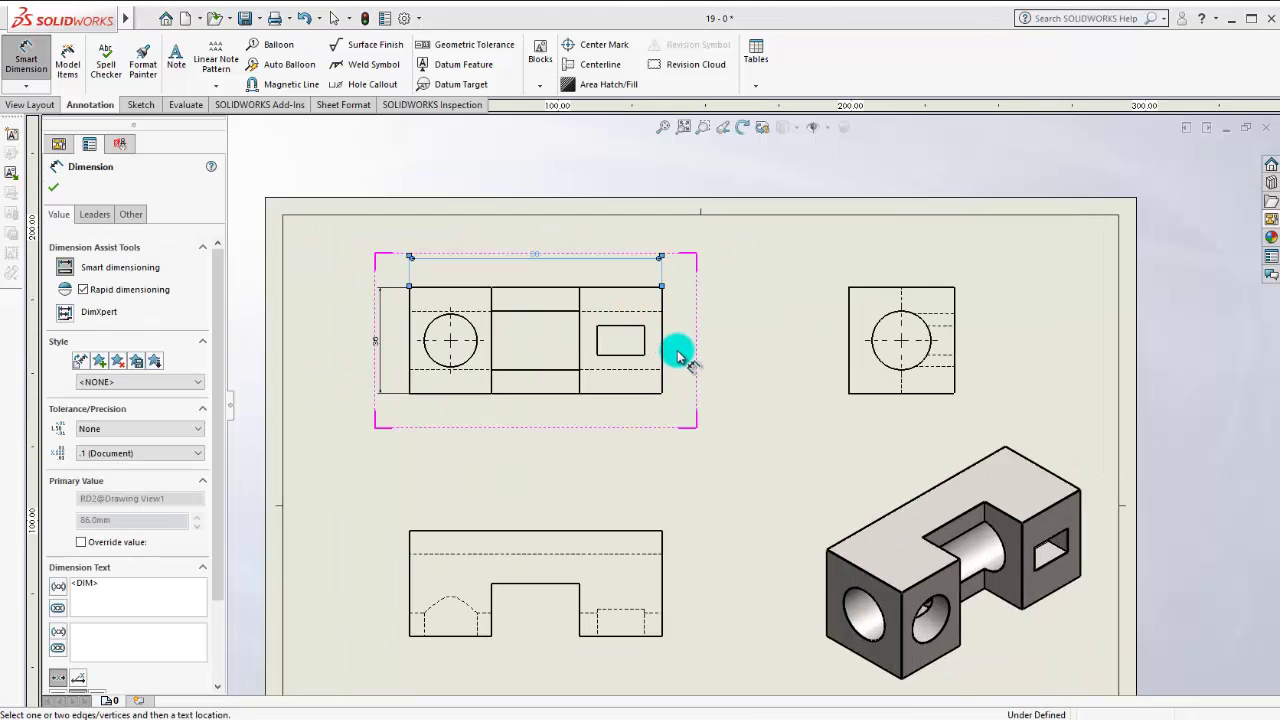
pyautogui.click(410, 362)
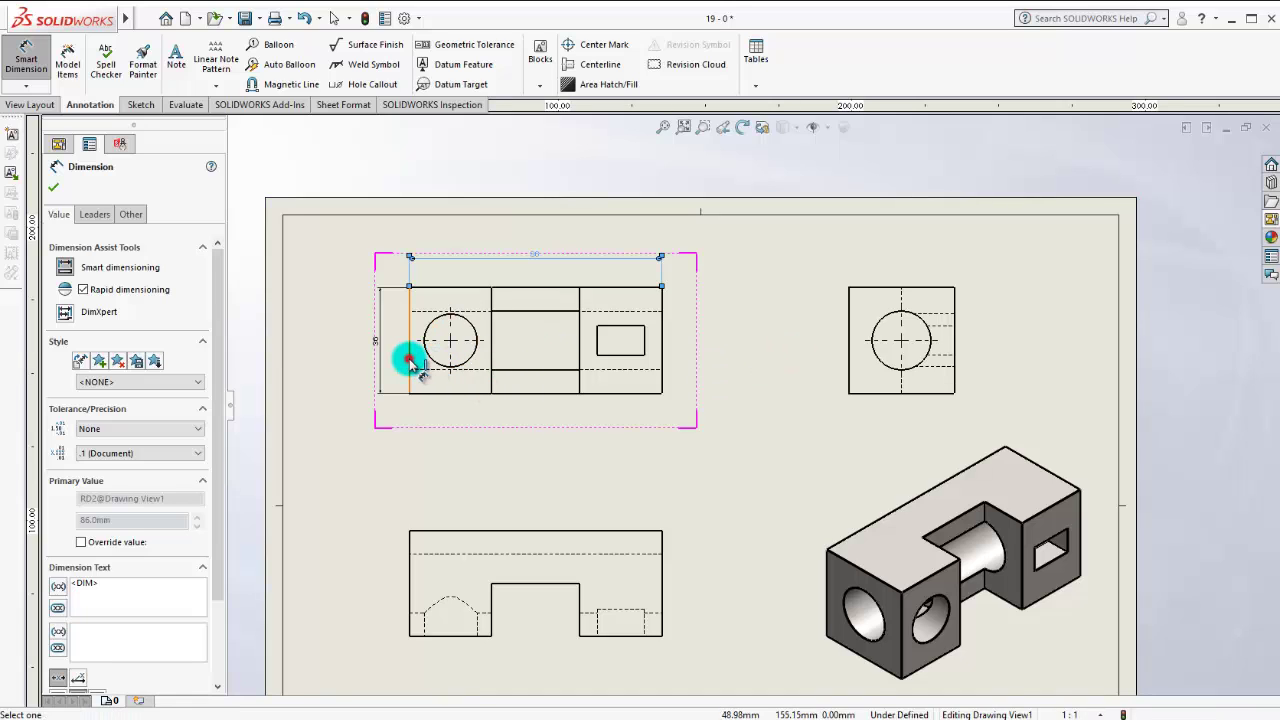
pyautogui.press('Escape')
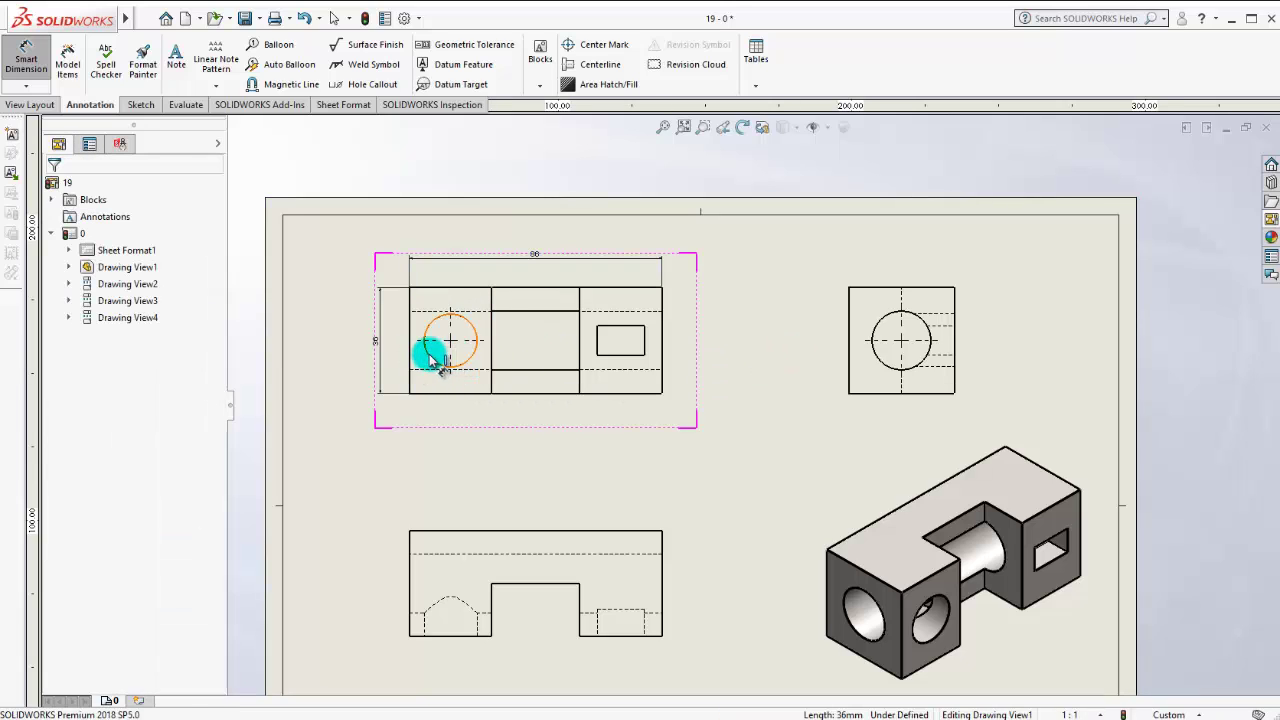
# Step: Dimension the hole as Ø18 and locate its centre 14 from the edge
pyautogui.click(430, 345)
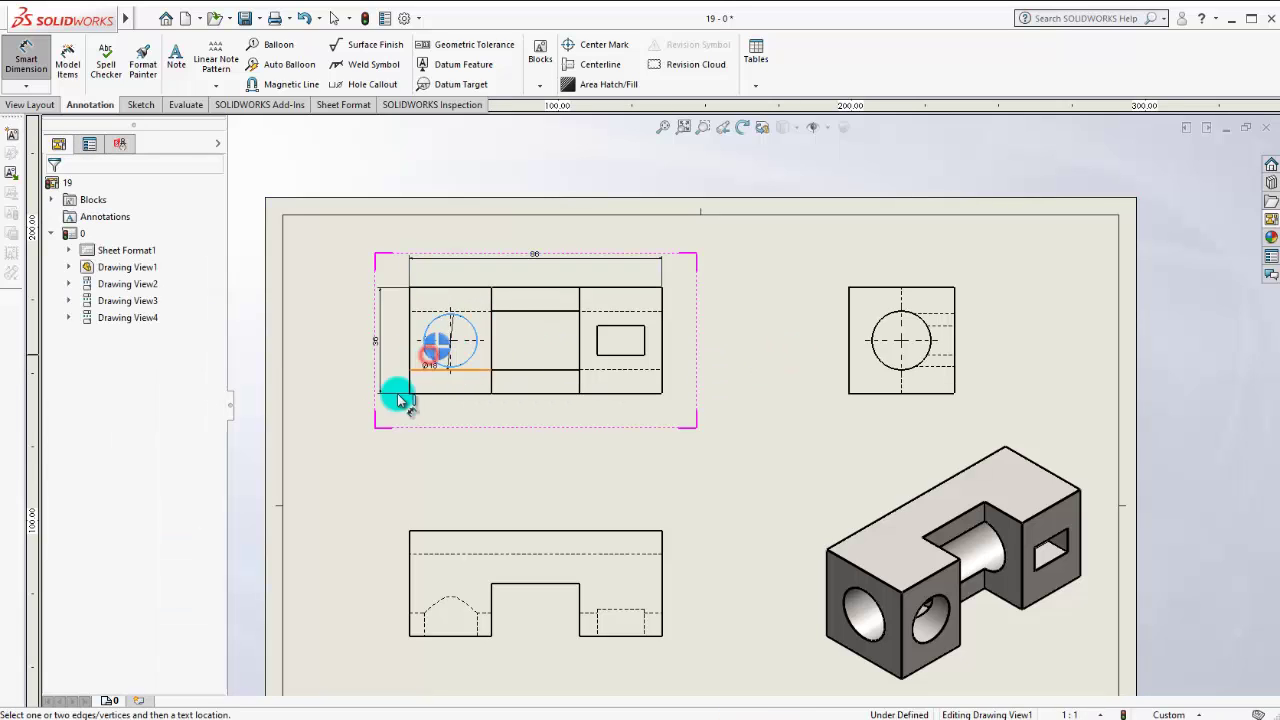
pyautogui.click(496, 414)
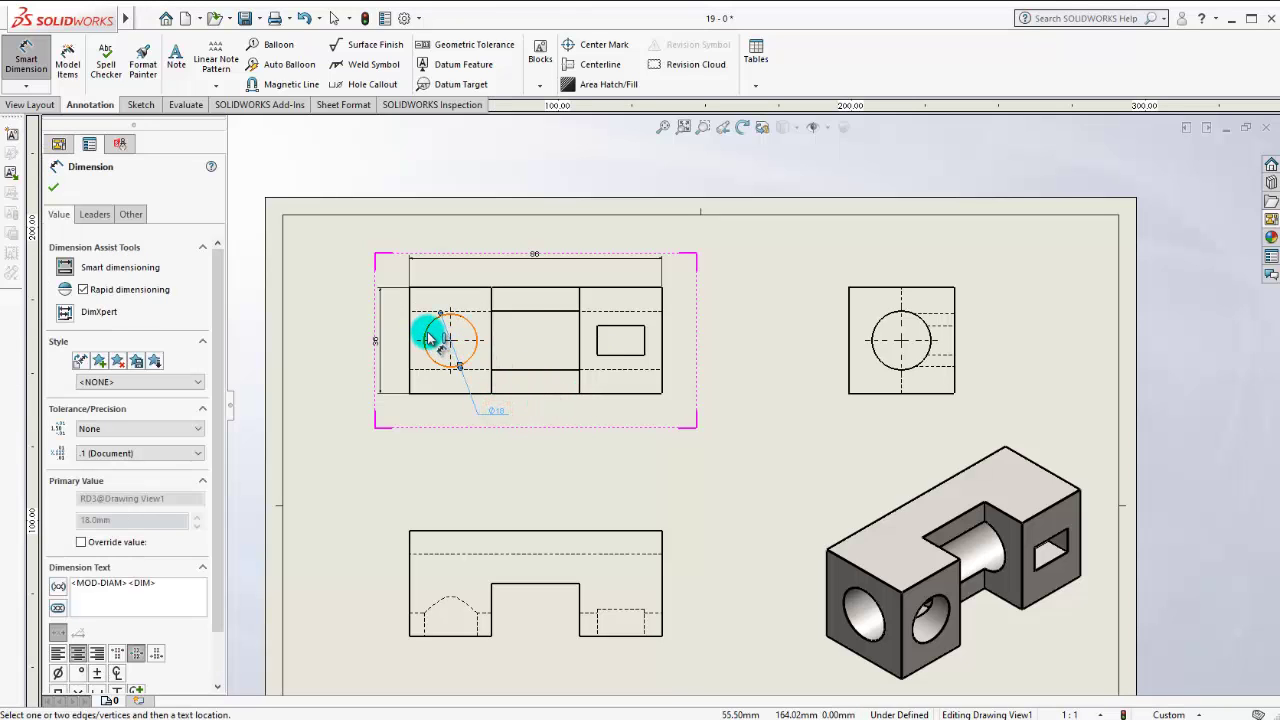
pyautogui.moveTo(430, 340); pyautogui.dragTo(452, 375)
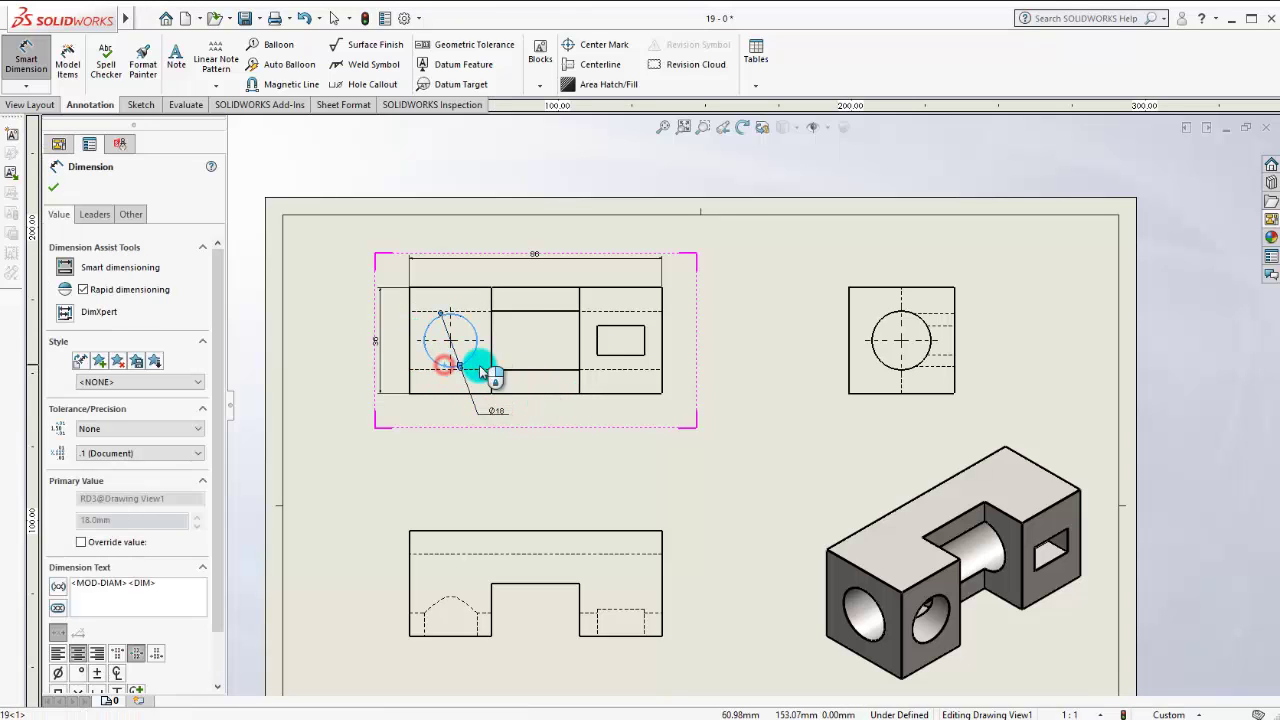
pyautogui.click(490, 347)
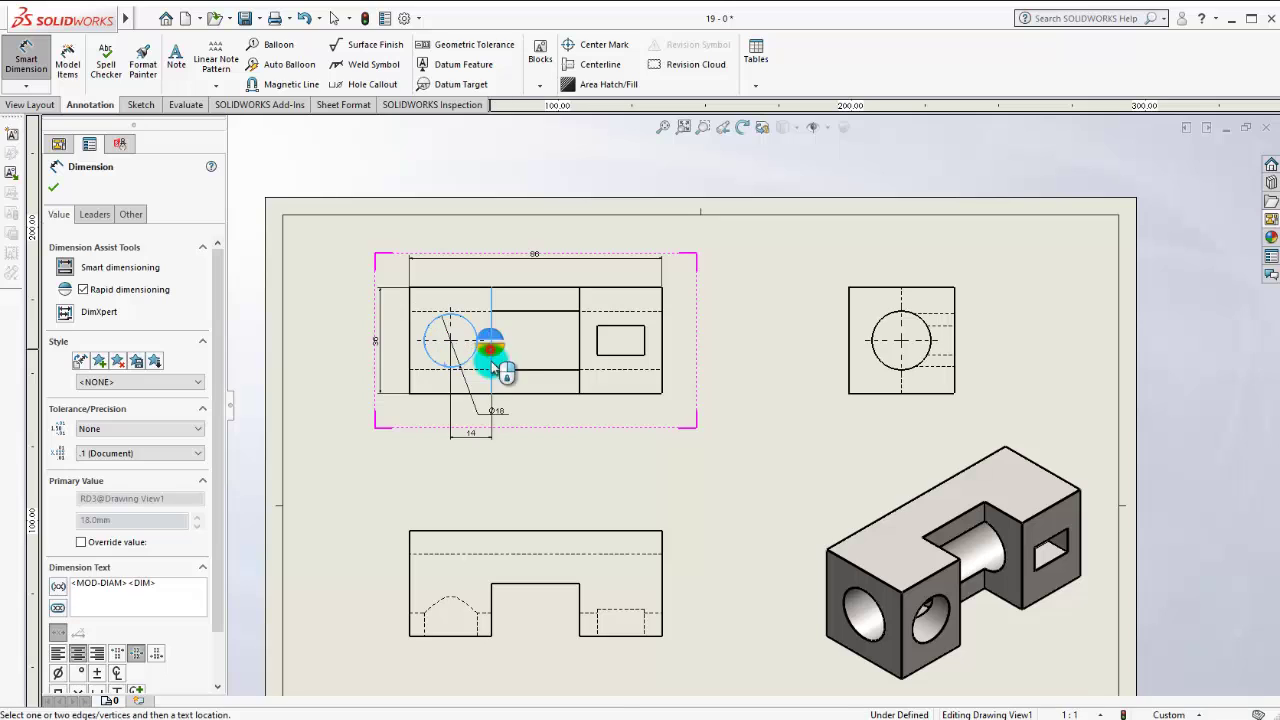
pyautogui.click(470, 432)
pyautogui.moveTo(490, 412); pyautogui.dragTo(410, 426)
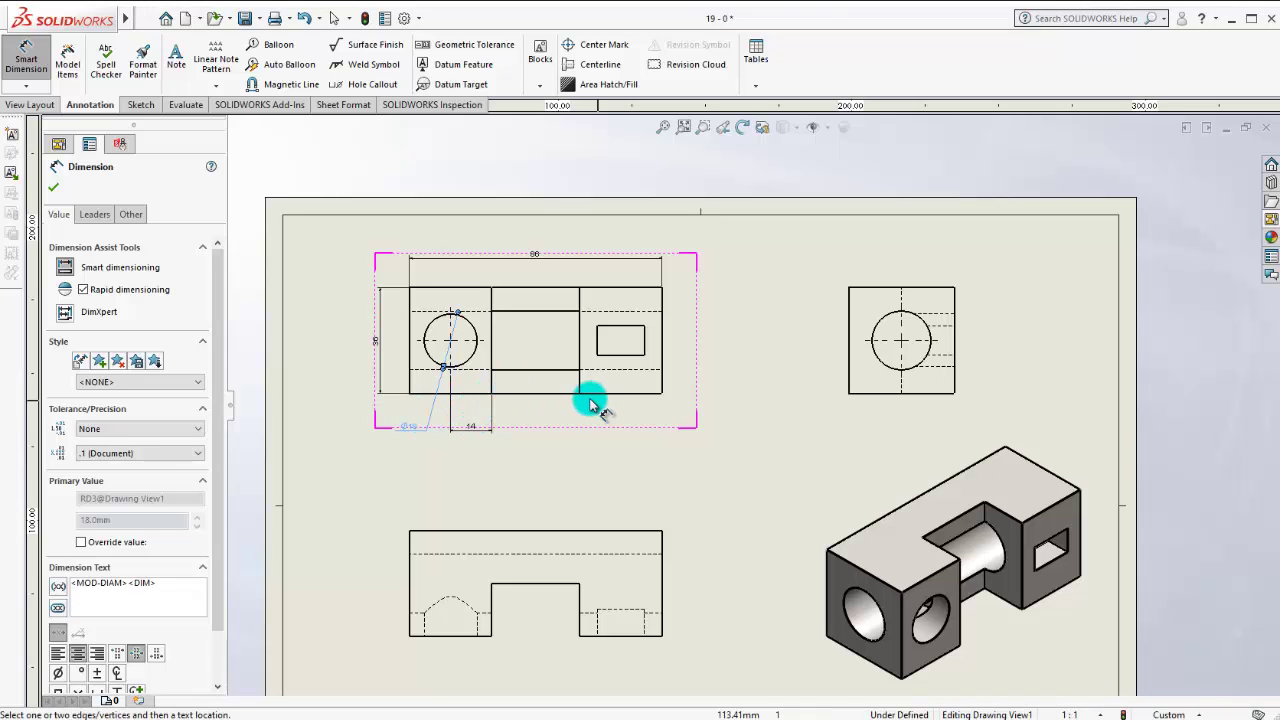
pyautogui.scroll(-1, 627, 392)
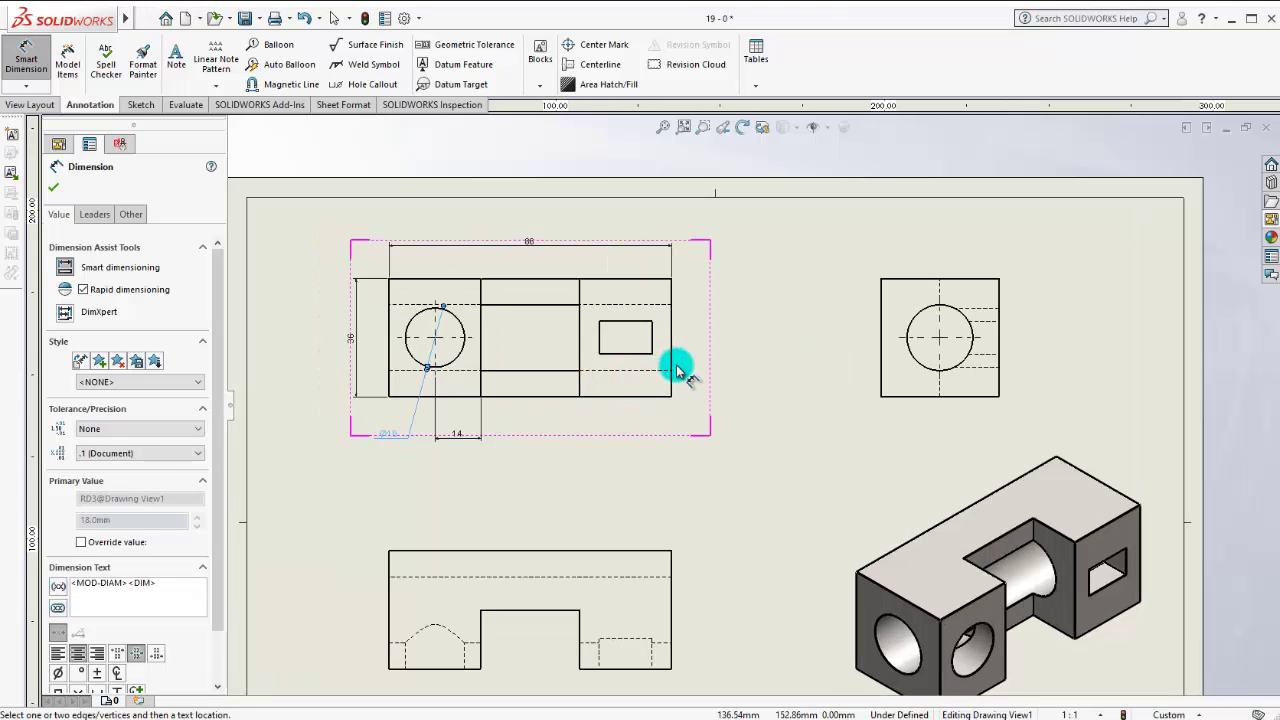
# Step: Dimension the small rectangle with 18 position, 10 height and 6 to the outer edge
pyautogui.click(635, 323)
pyautogui.click(652, 337)
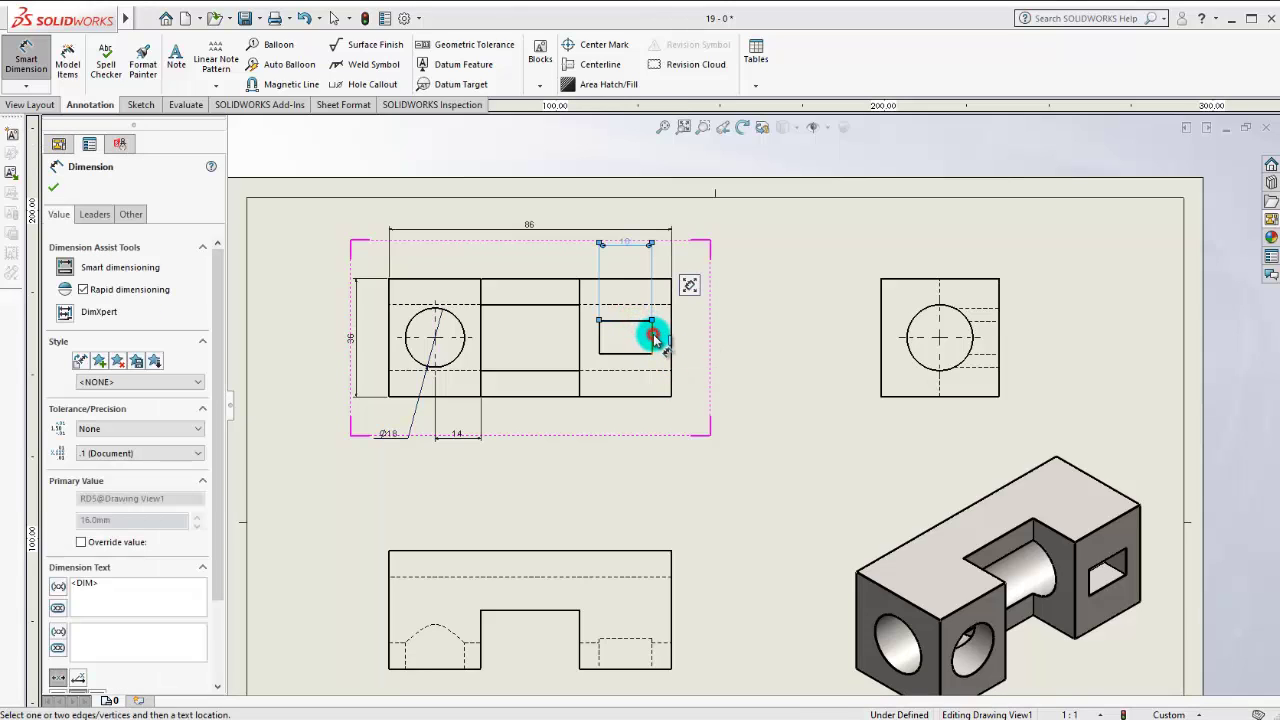
pyautogui.click(672, 331)
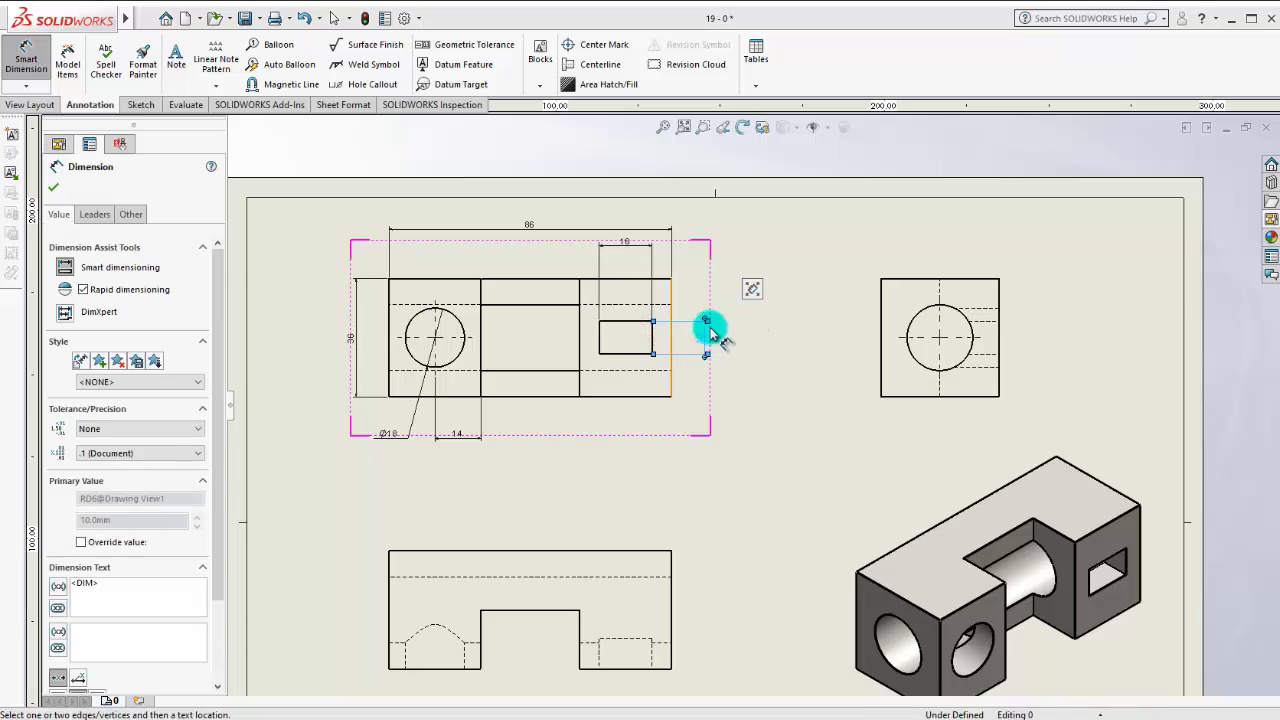
pyautogui.click(648, 353)
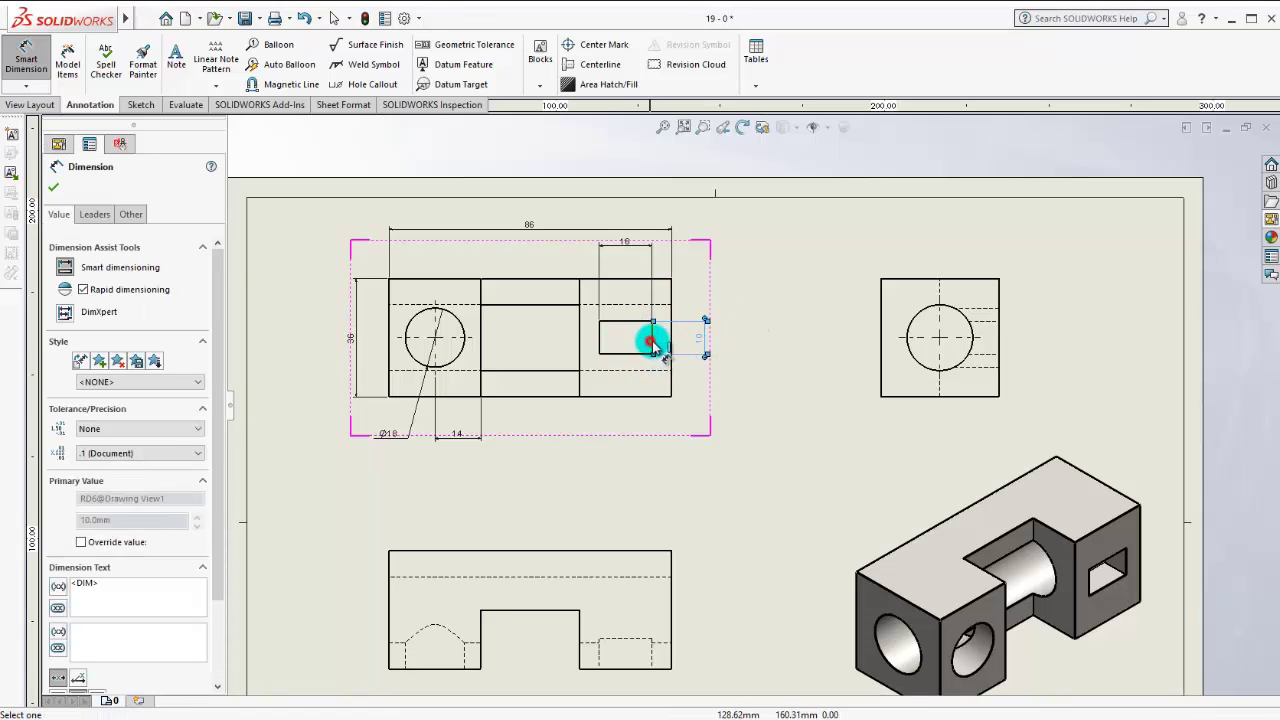
pyautogui.click(650, 343)
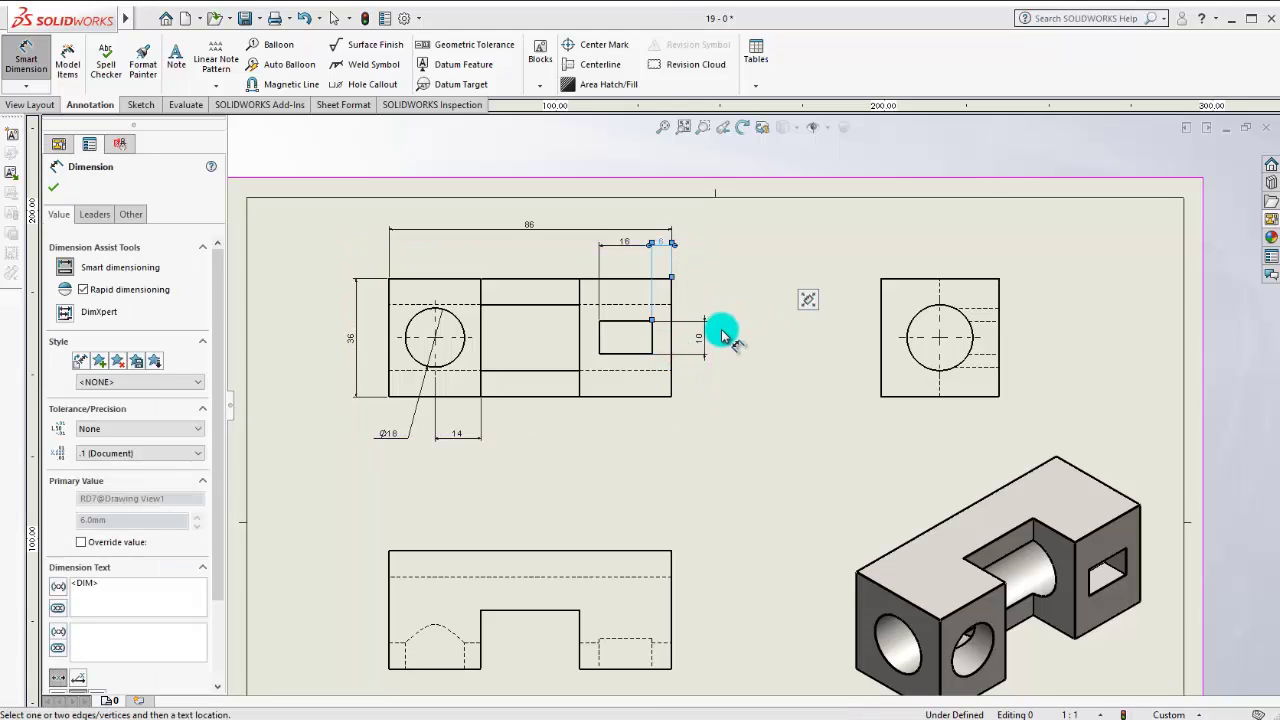
pyautogui.click(651, 335)
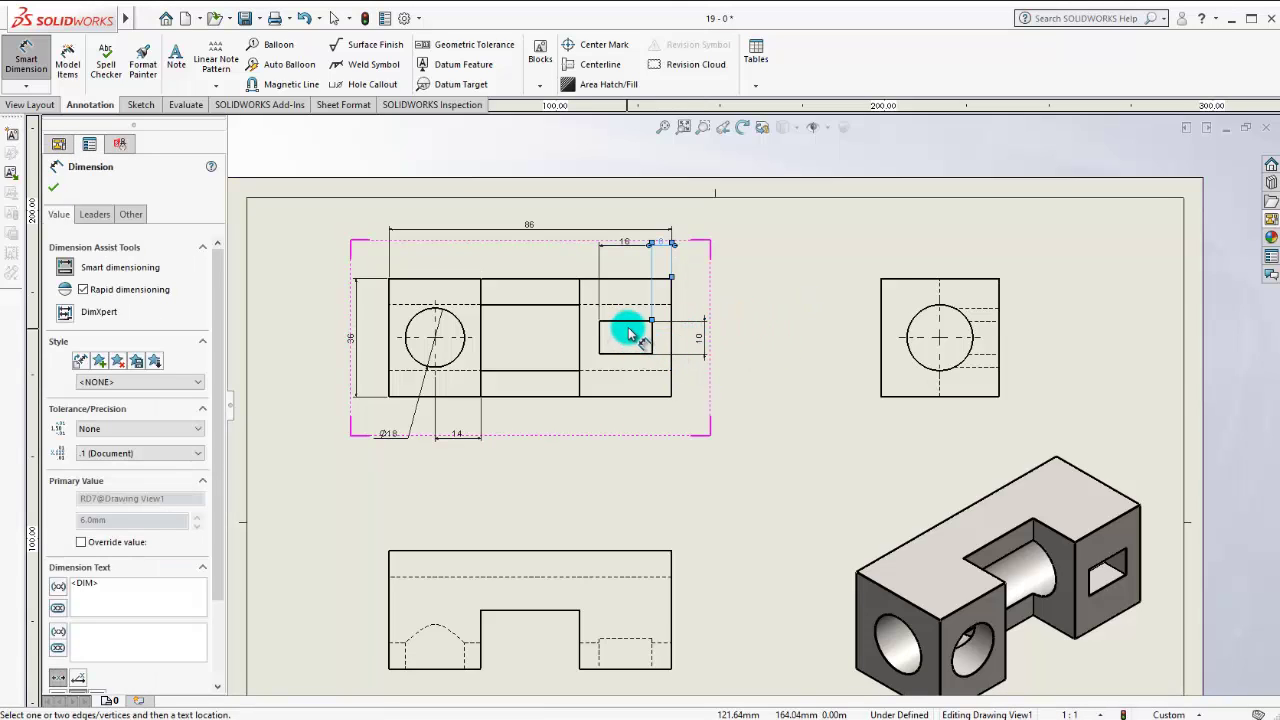
# Step: Dimension Drawing View2's hole as Ø20 and its overall width as 36
pyautogui.click(926, 318)
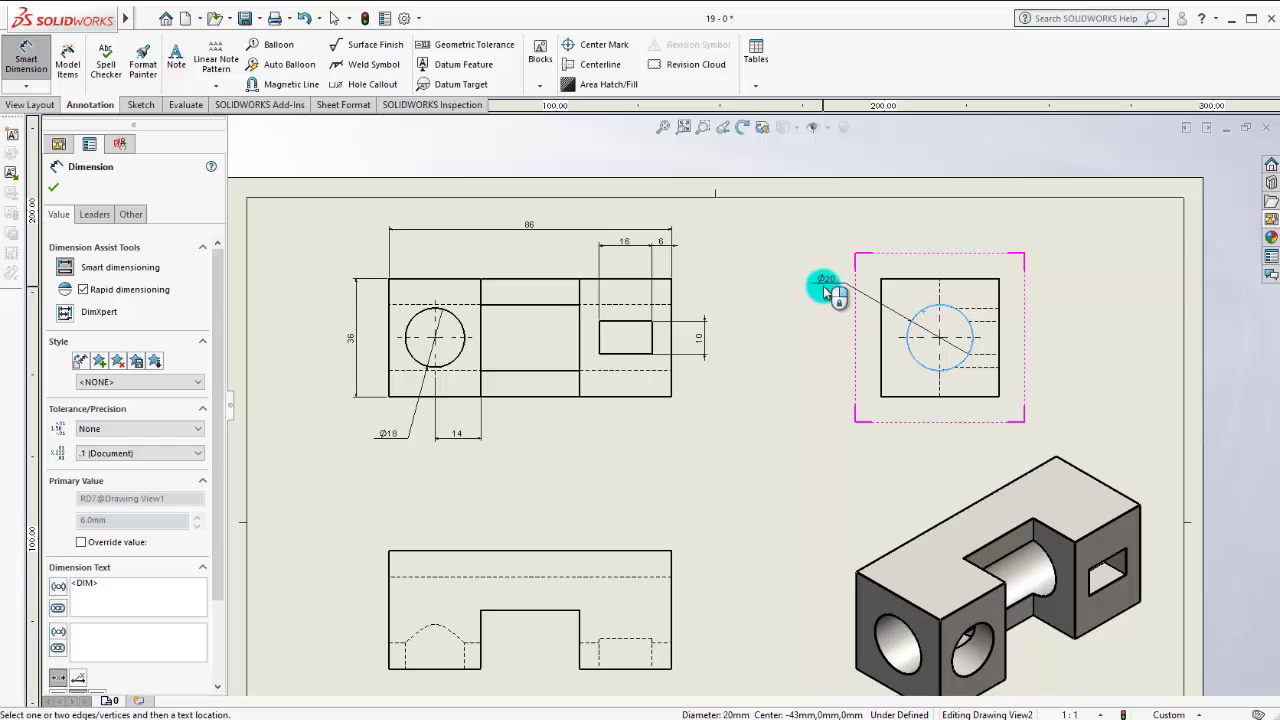
pyautogui.click(833, 293)
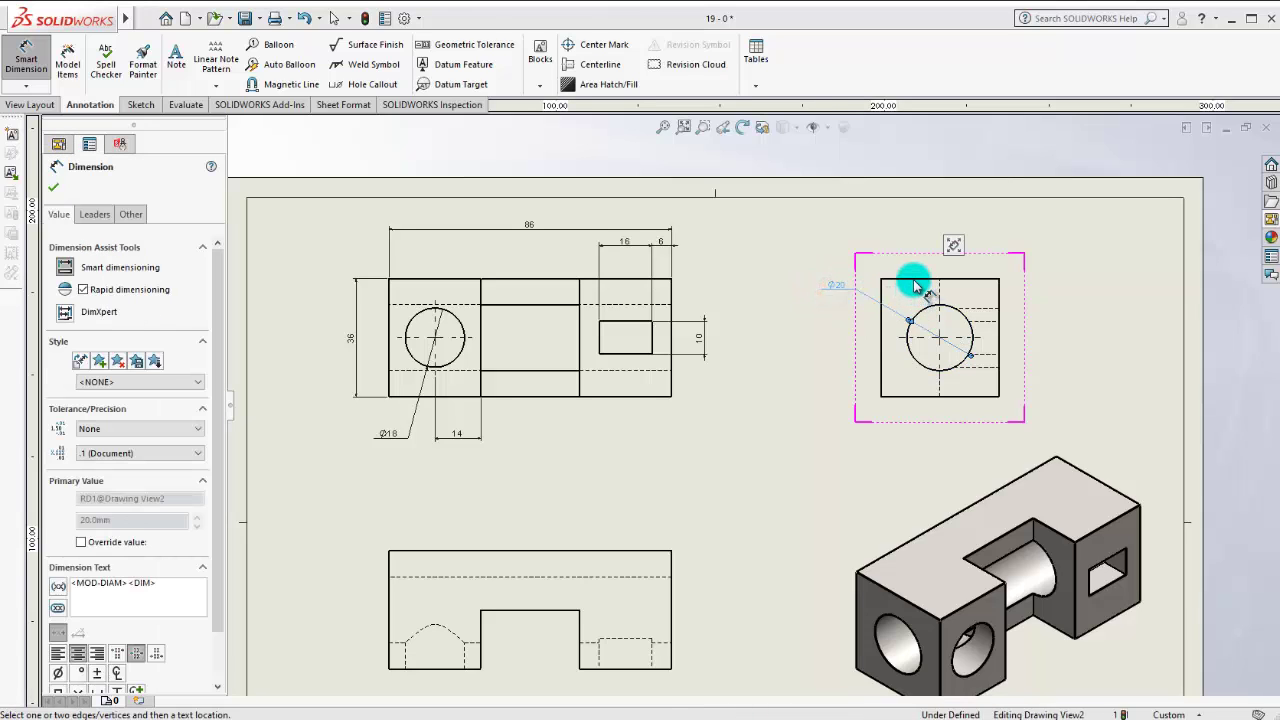
pyautogui.click(916, 283)
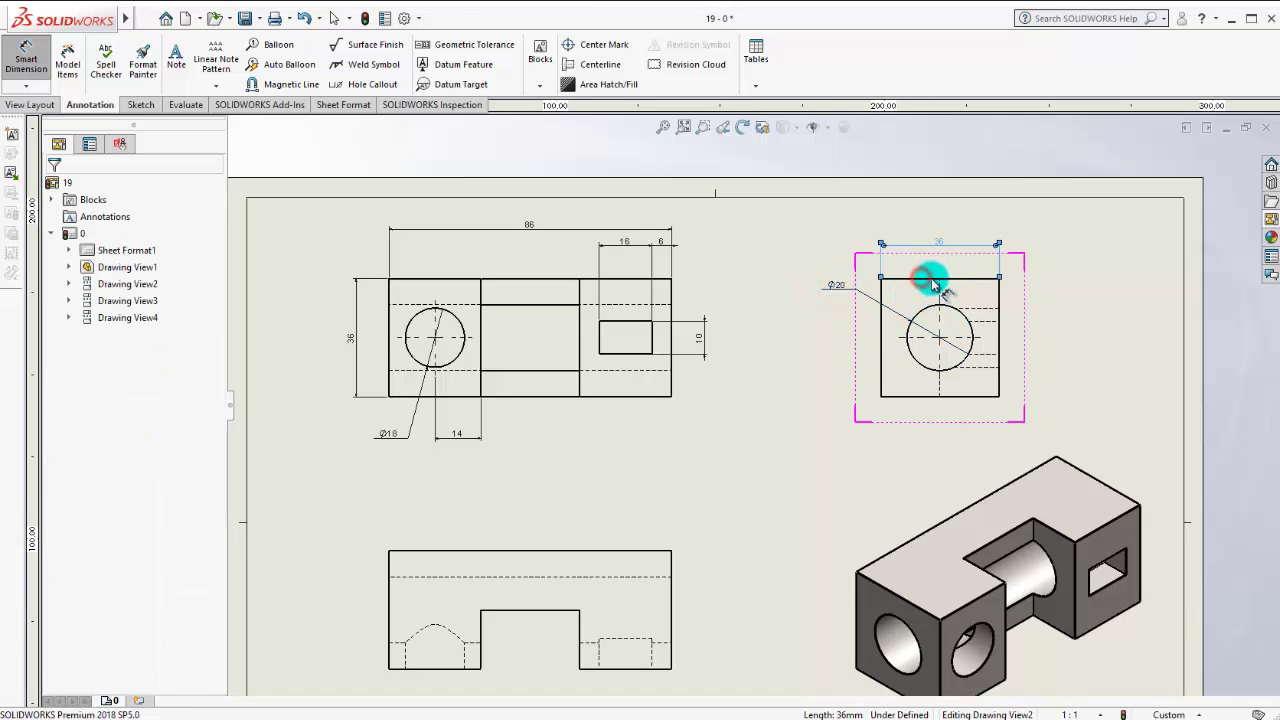
pyautogui.scroll(3, 800, 443)
pyautogui.scroll(-2, 786, 500)
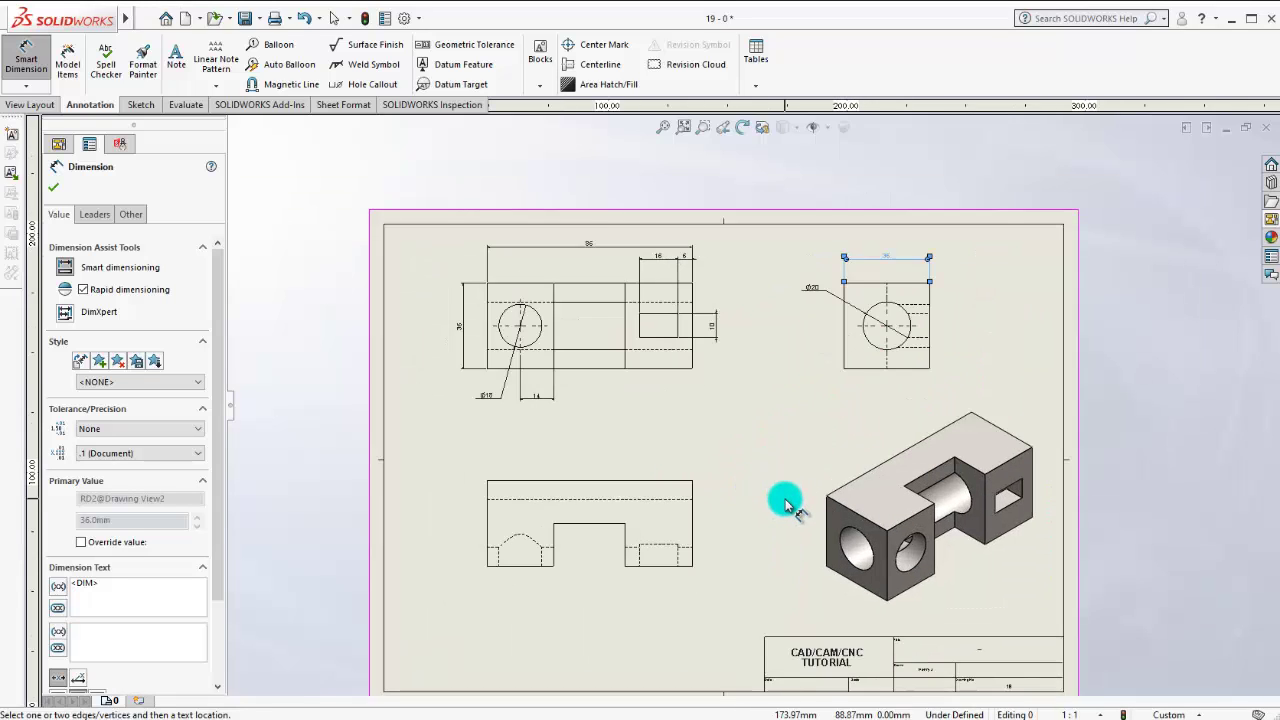
pyautogui.scroll(-1, 950, 272)
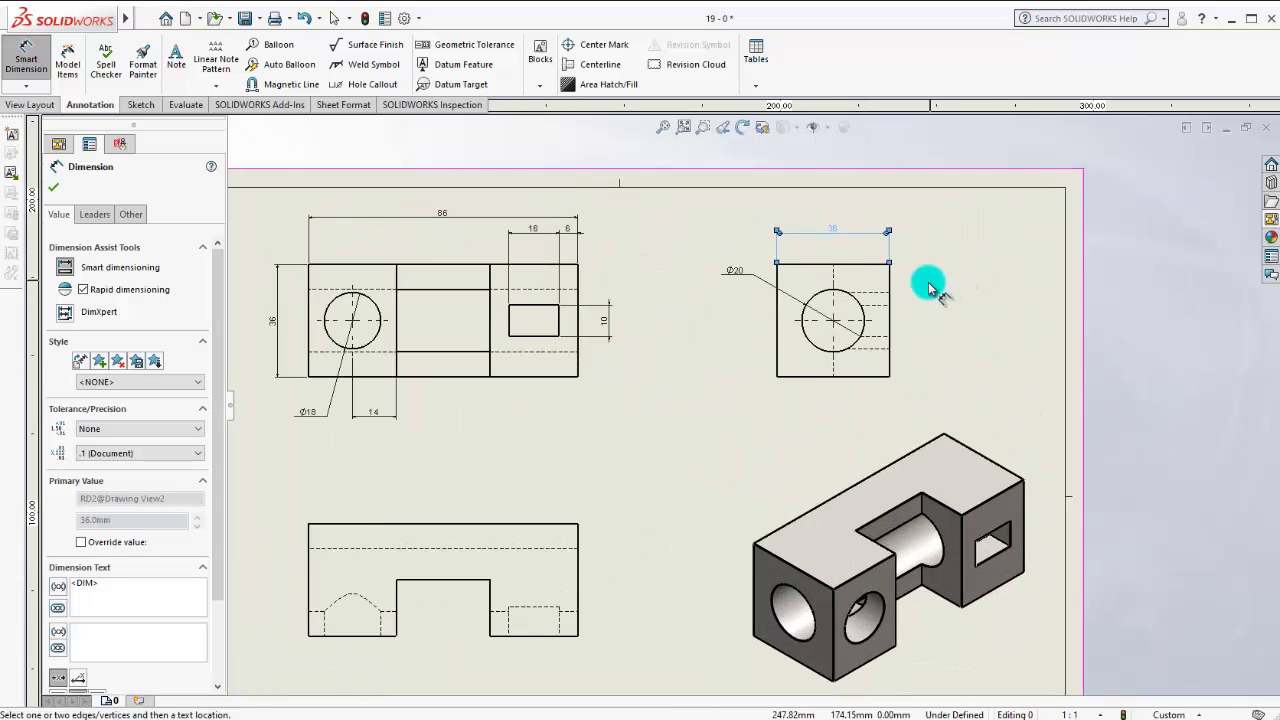
pyautogui.scroll(-1, 900, 295)
pyautogui.scroll(3, 531, 477)
pyautogui.scroll(-1, 600, 450)
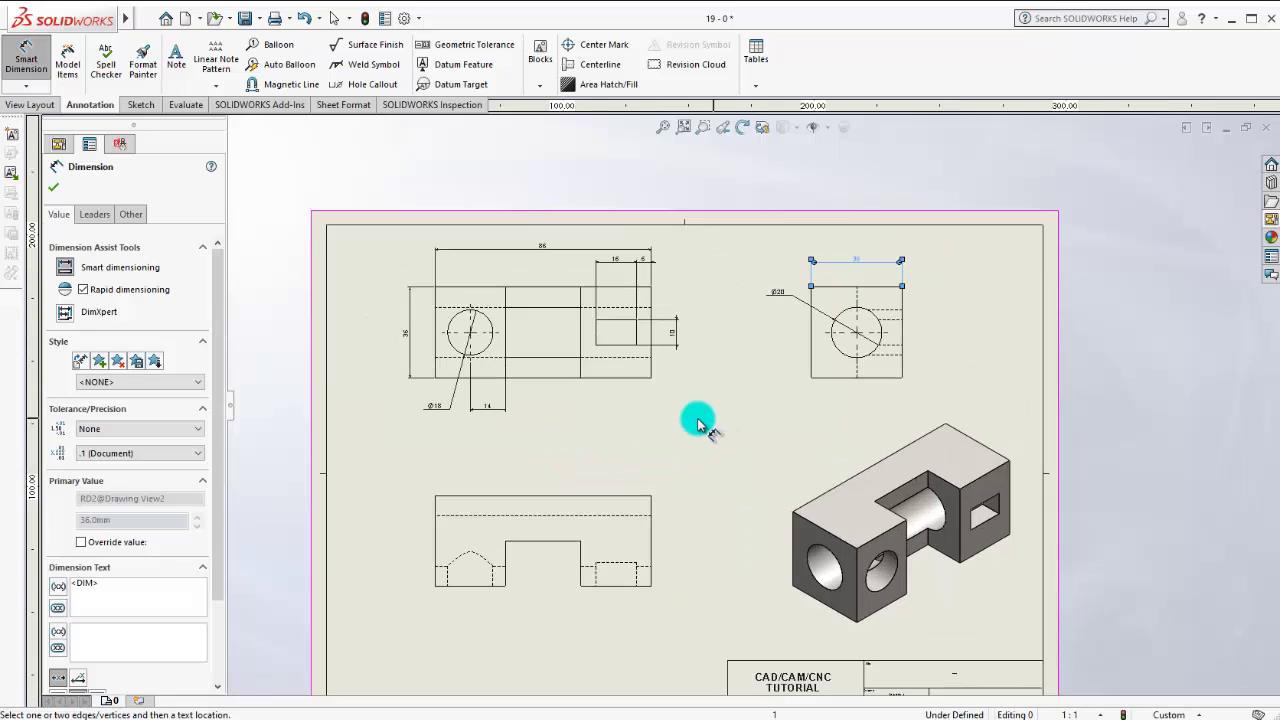
pyautogui.scroll(-1, 680, 425)
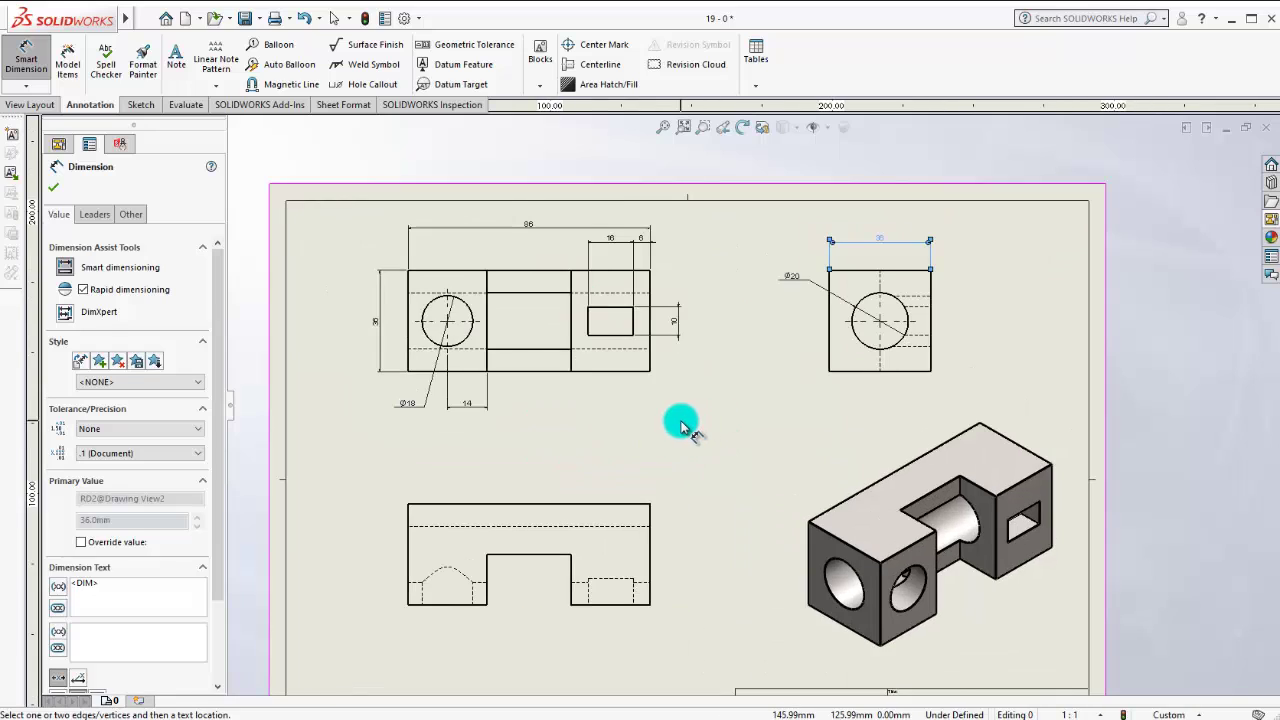
# Step: Add an 18 hole-height dimension and a 13 slot-edge dimension to Drawing View1
pyautogui.click(467, 310)
pyautogui.click(454, 273)
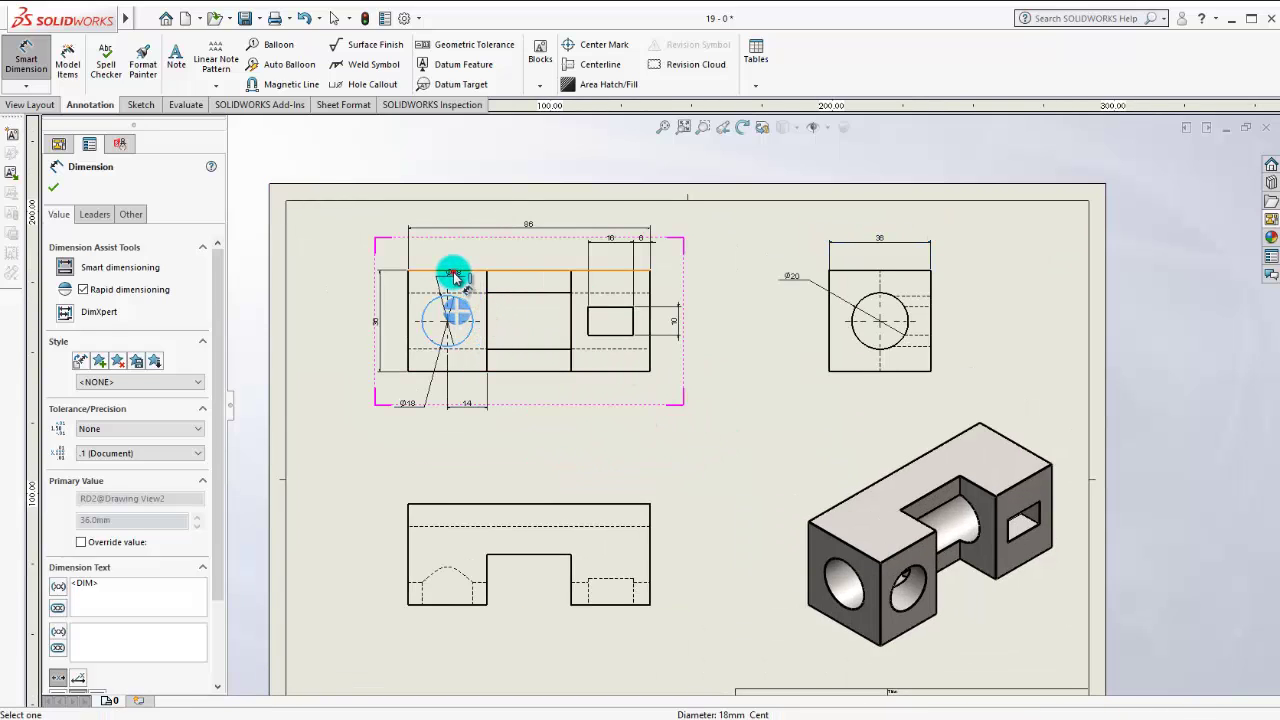
pyautogui.click(457, 277)
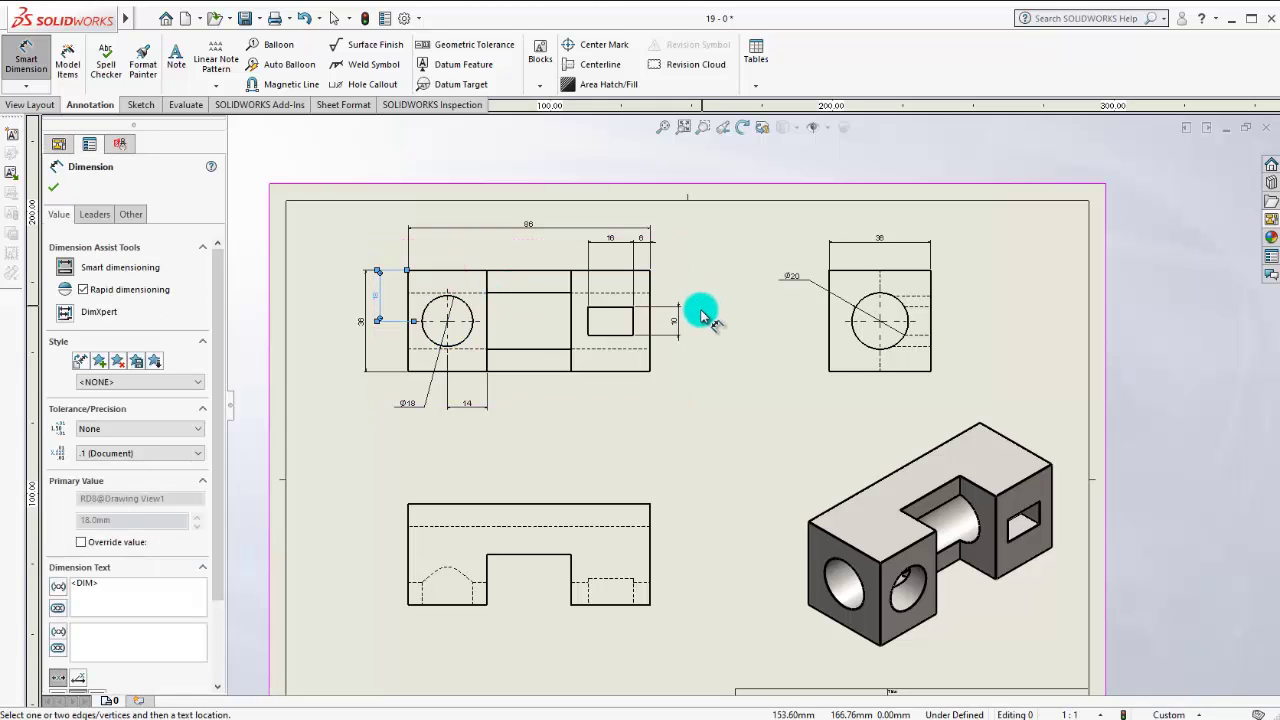
pyautogui.click(623, 315)
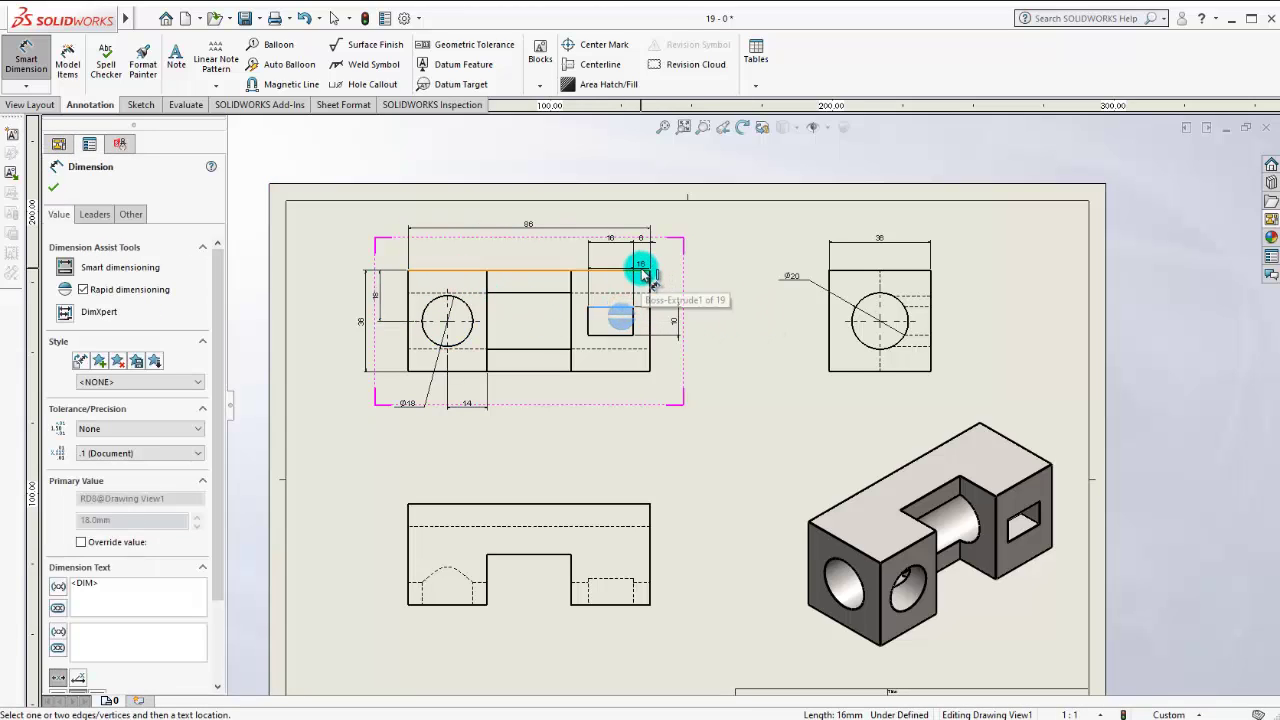
pyautogui.click(634, 271)
pyautogui.click(905, 297)
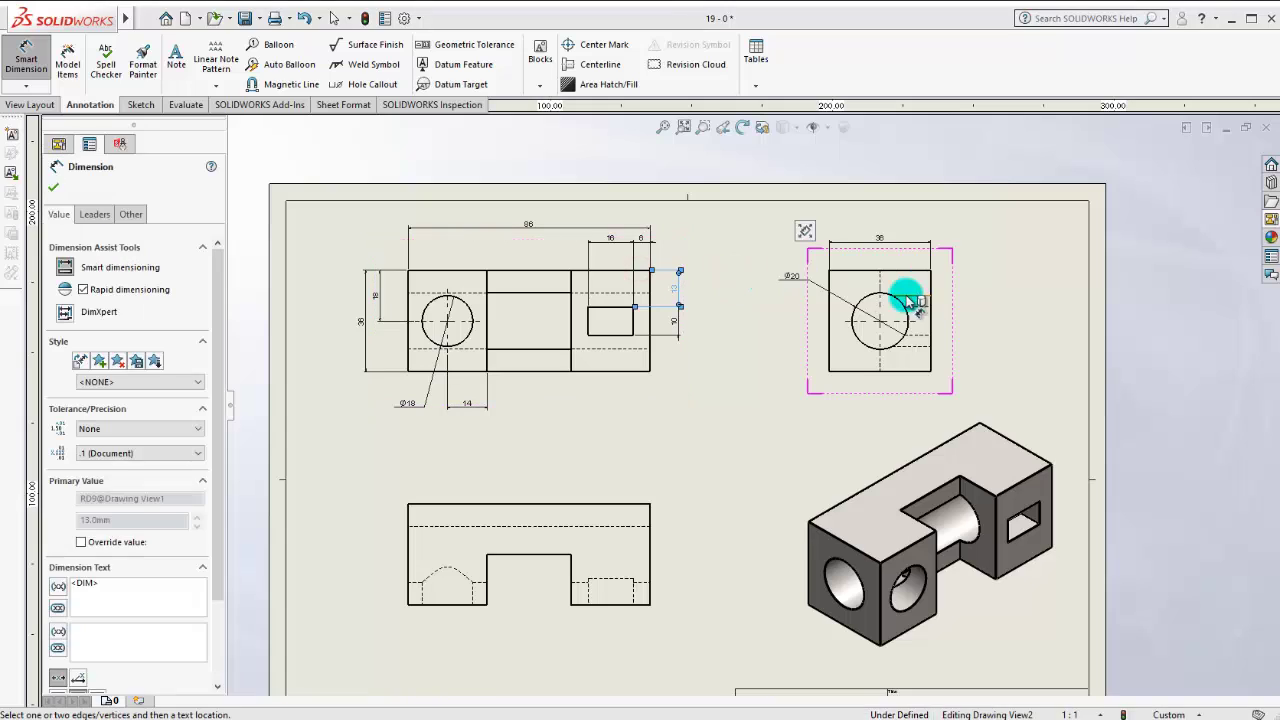
# Step: Locate Drawing View2's Ø20 hole with two 18 dimensions
pyautogui.click(885, 300)
pyautogui.click(890, 298)
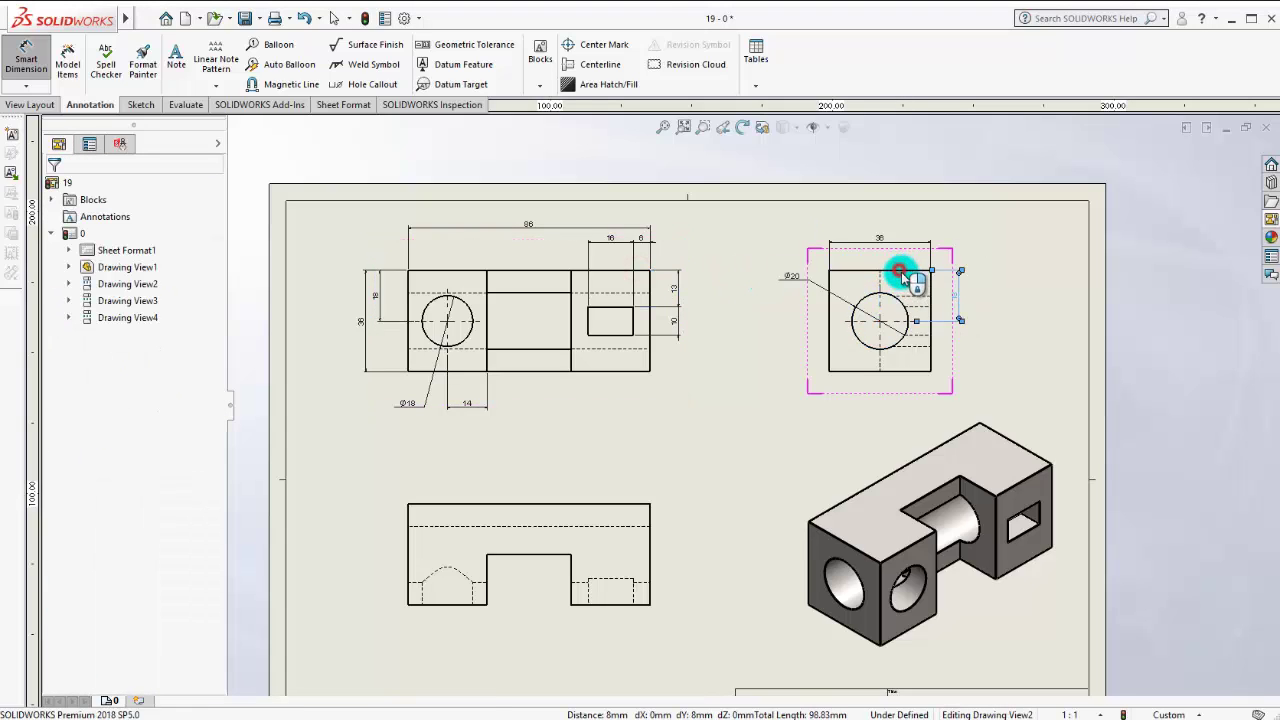
pyautogui.click(866, 299)
pyautogui.click(852, 314)
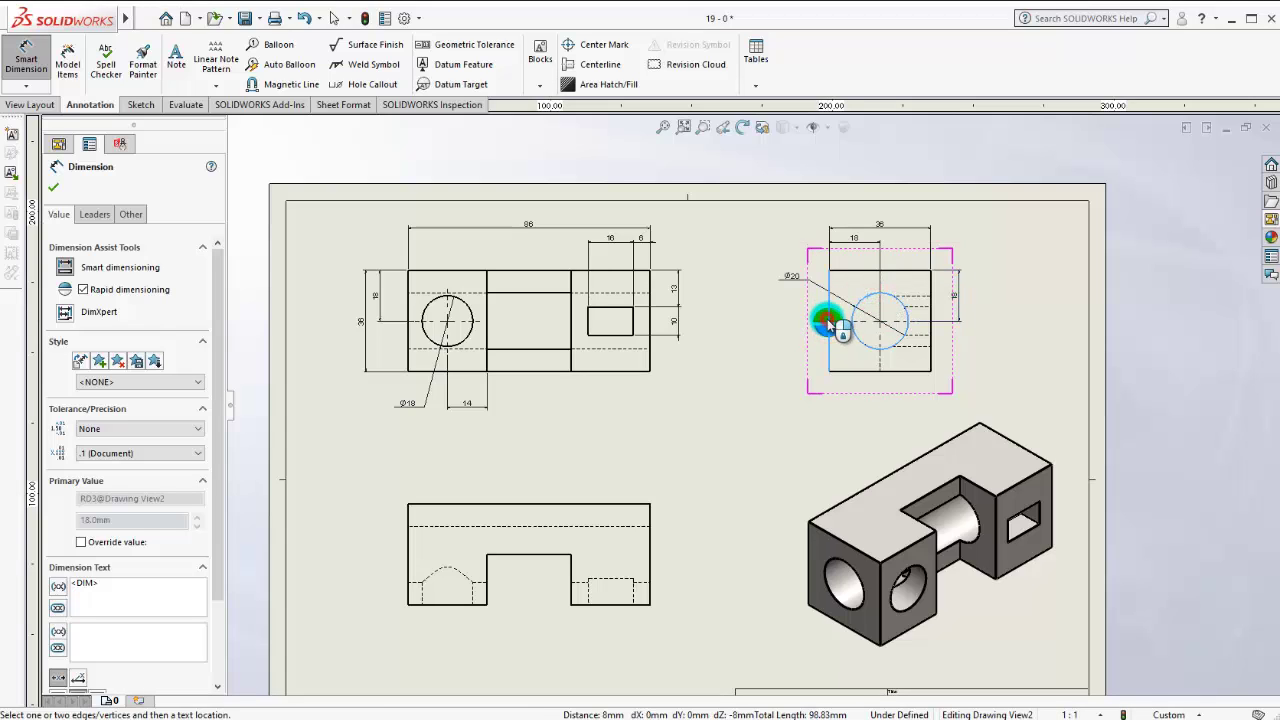
pyautogui.click(829, 320)
pyautogui.click(894, 304)
# Step: Add chained 28, 30 and 28 dimensions along Drawing View3's lower edge
pyautogui.scroll(2, 686, 551)
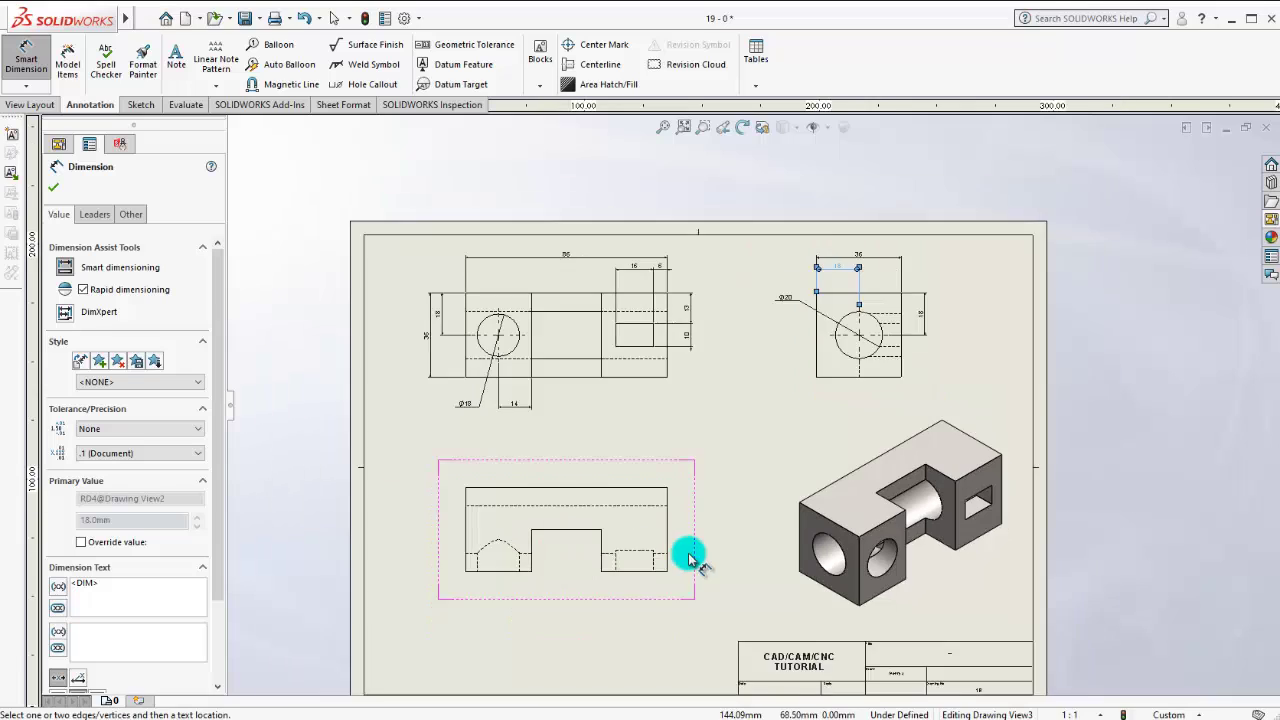
pyautogui.scroll(-1, 666, 549)
pyautogui.scroll(-1, 670, 548)
pyautogui.scroll(2, 690, 535)
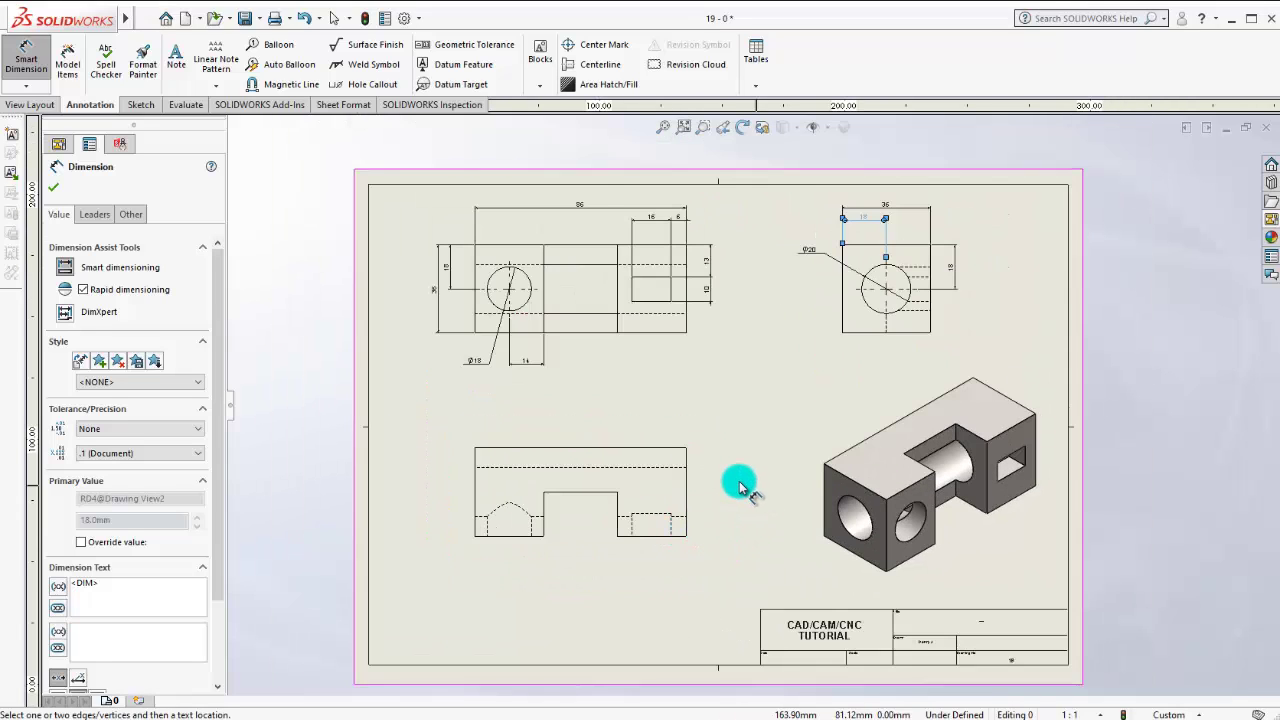
pyautogui.scroll(-1, 708, 494)
pyautogui.scroll(-1, 600, 500)
pyautogui.click(446, 488)
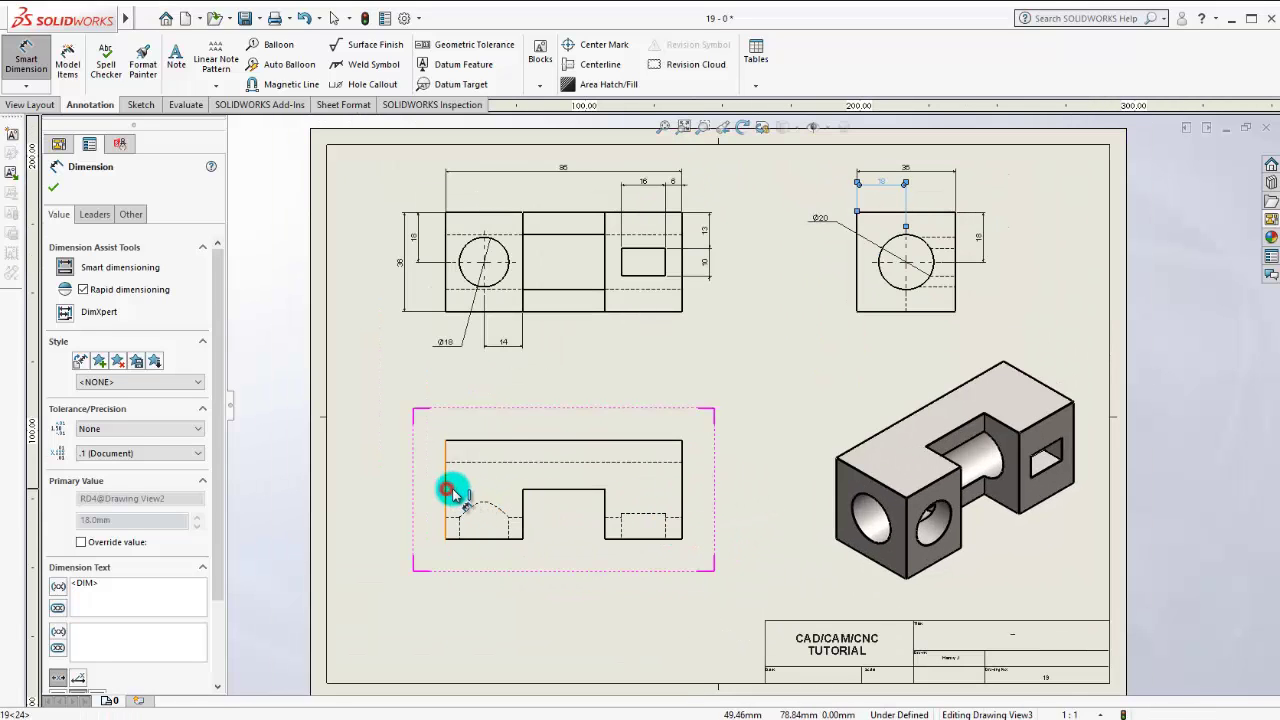
pyautogui.click(515, 503)
pyautogui.click(522, 510)
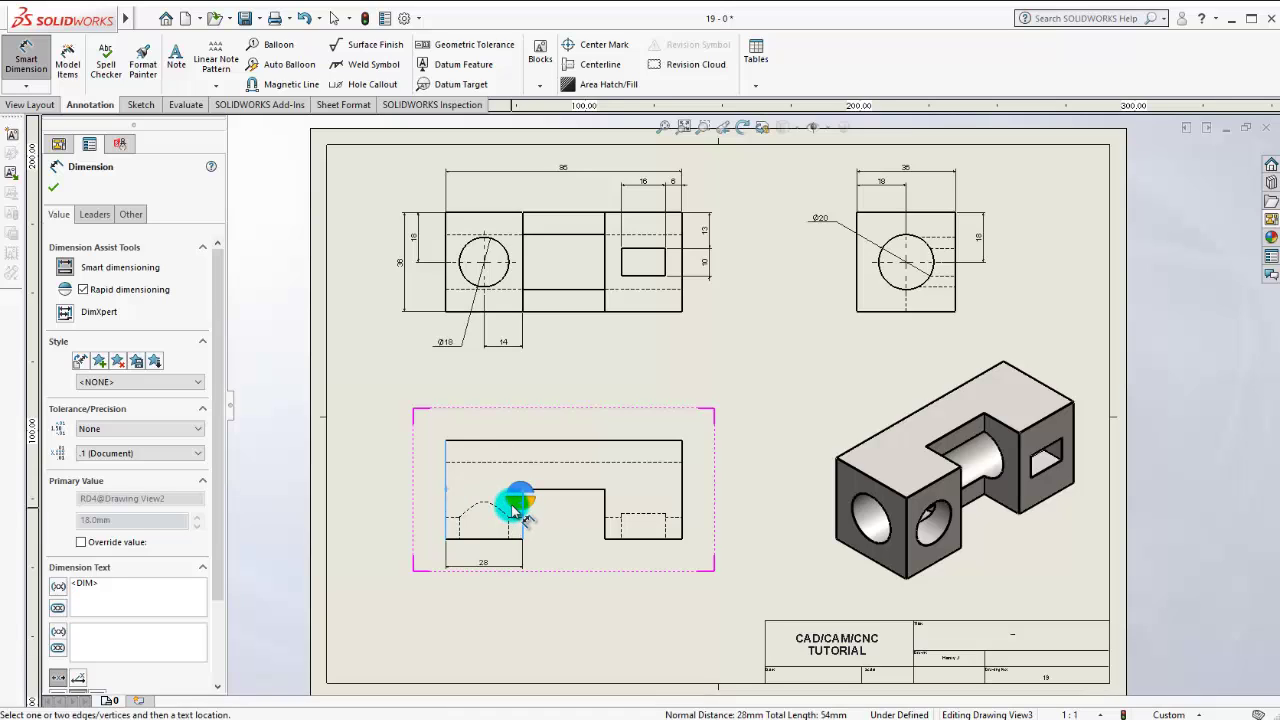
pyautogui.click(522, 512)
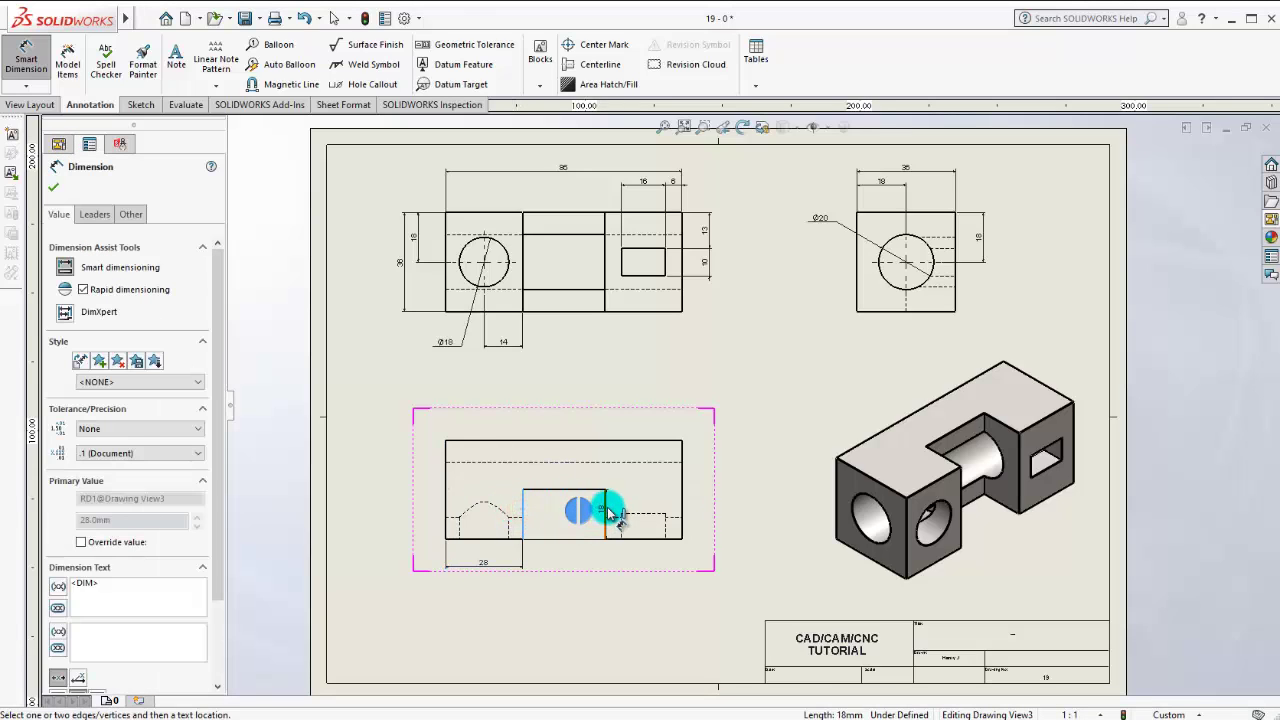
pyautogui.click(607, 515)
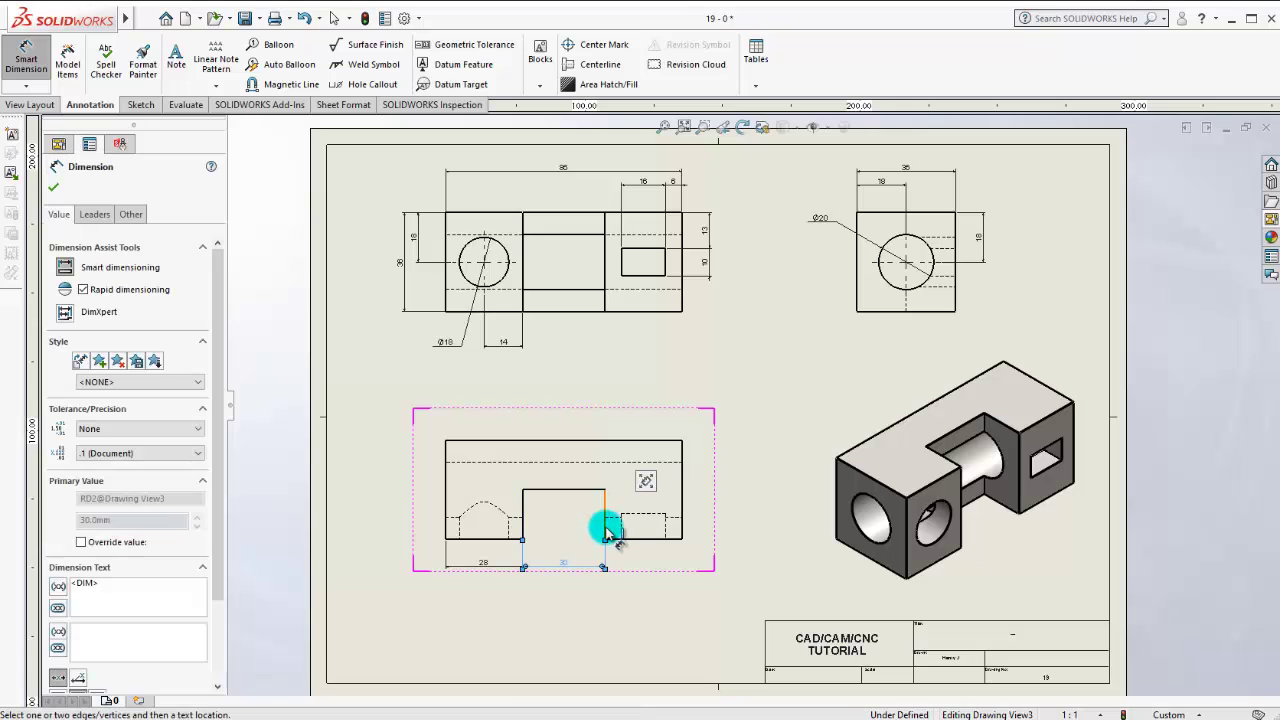
pyautogui.click(680, 524)
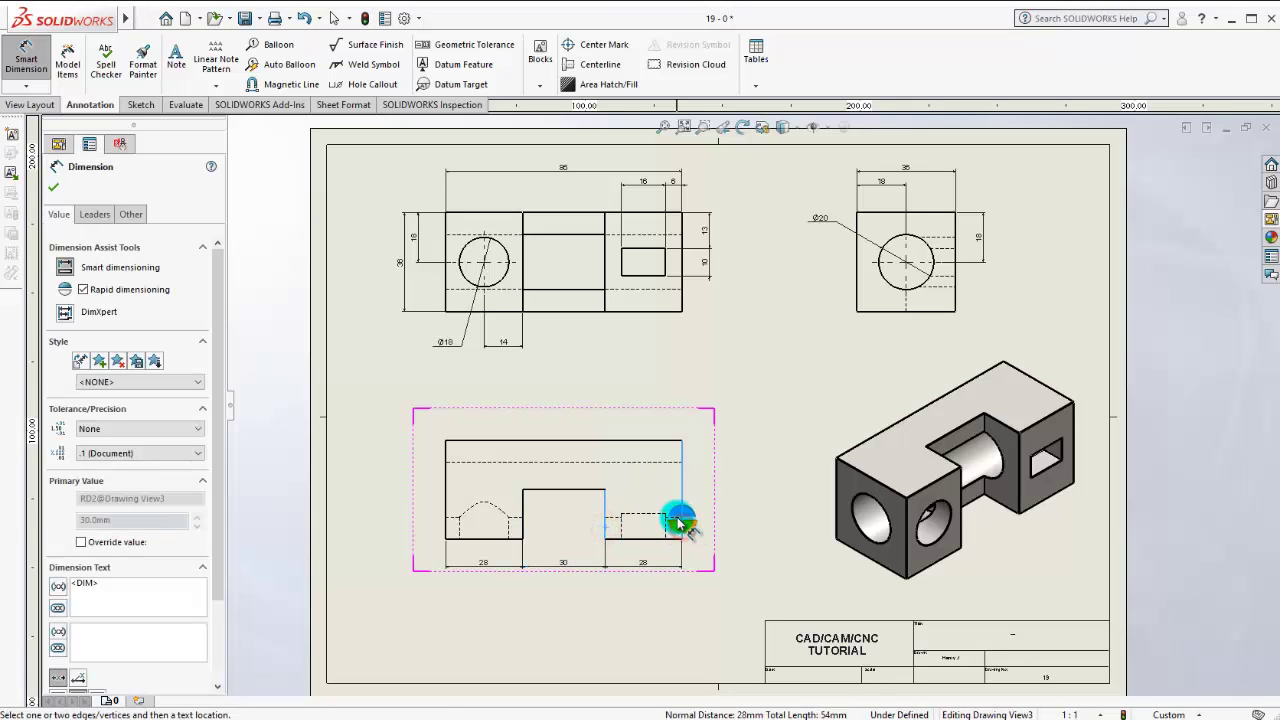
pyautogui.scroll(-1, 660, 522)
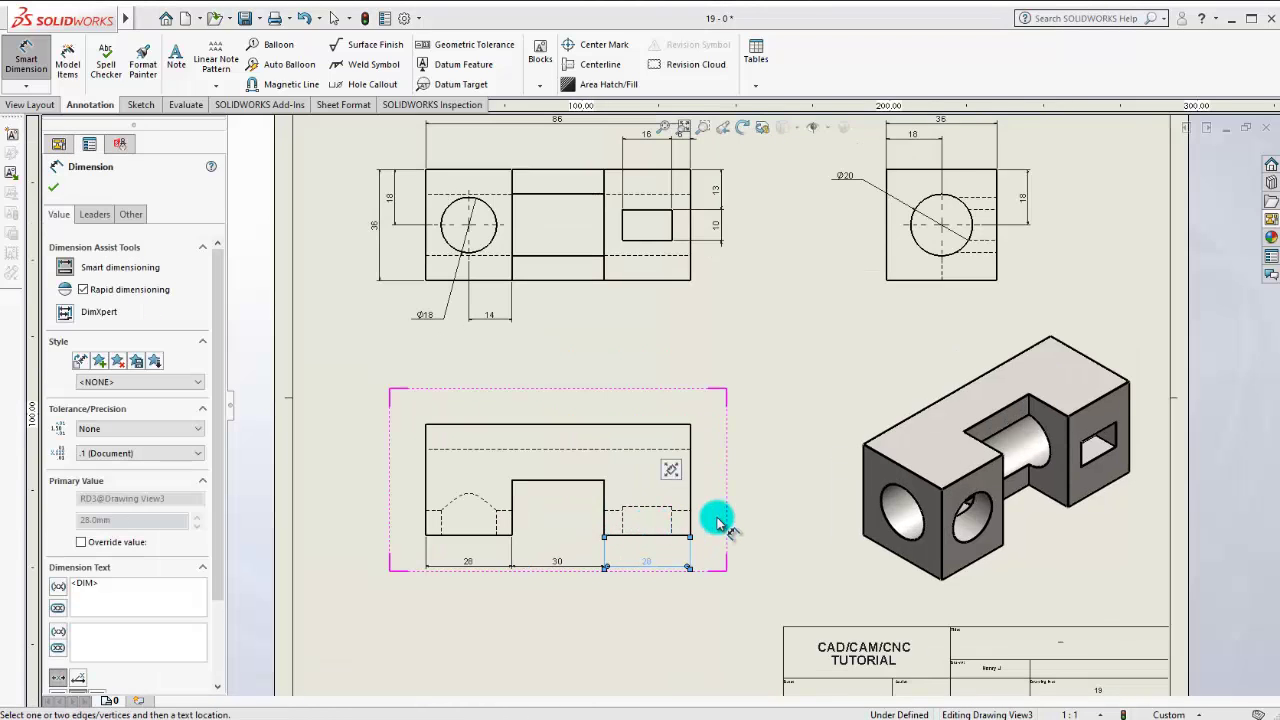
pyautogui.click(514, 497)
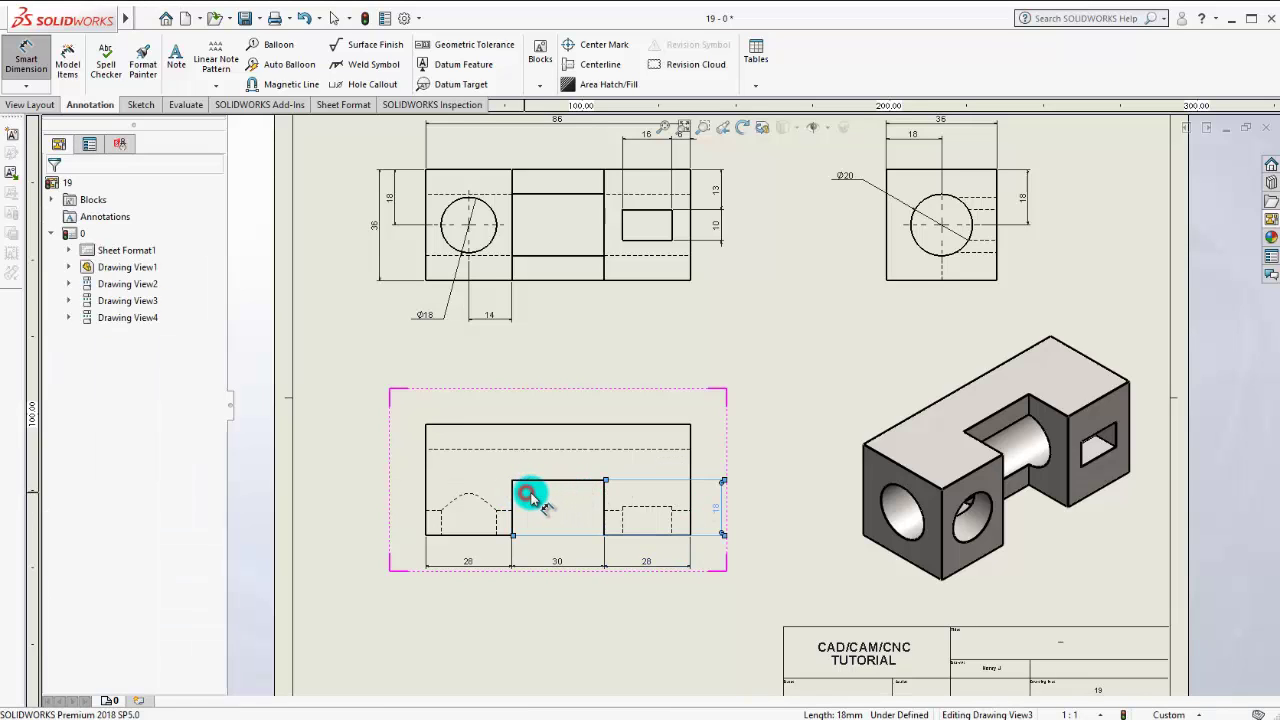
pyautogui.press('Escape')
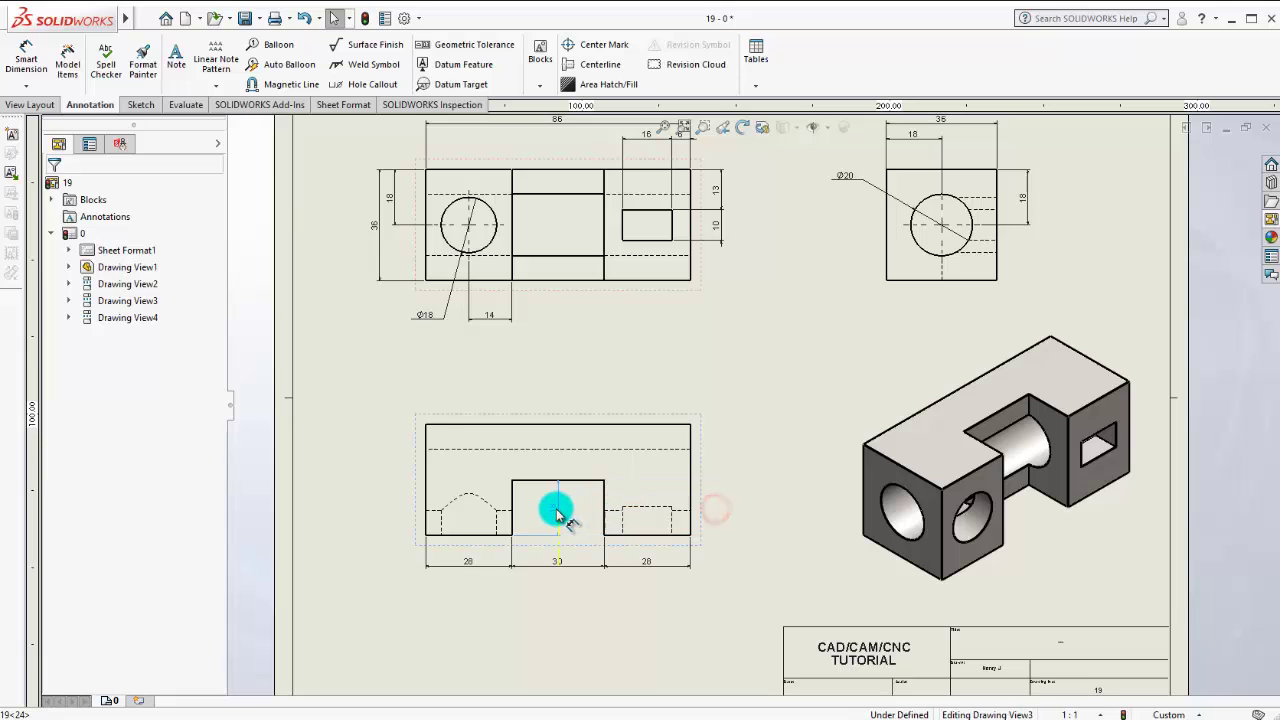
# Step: Place the 18 slot-depth dimension inside Drawing View3's notch and fit the sheet
pyautogui.click(543, 514)
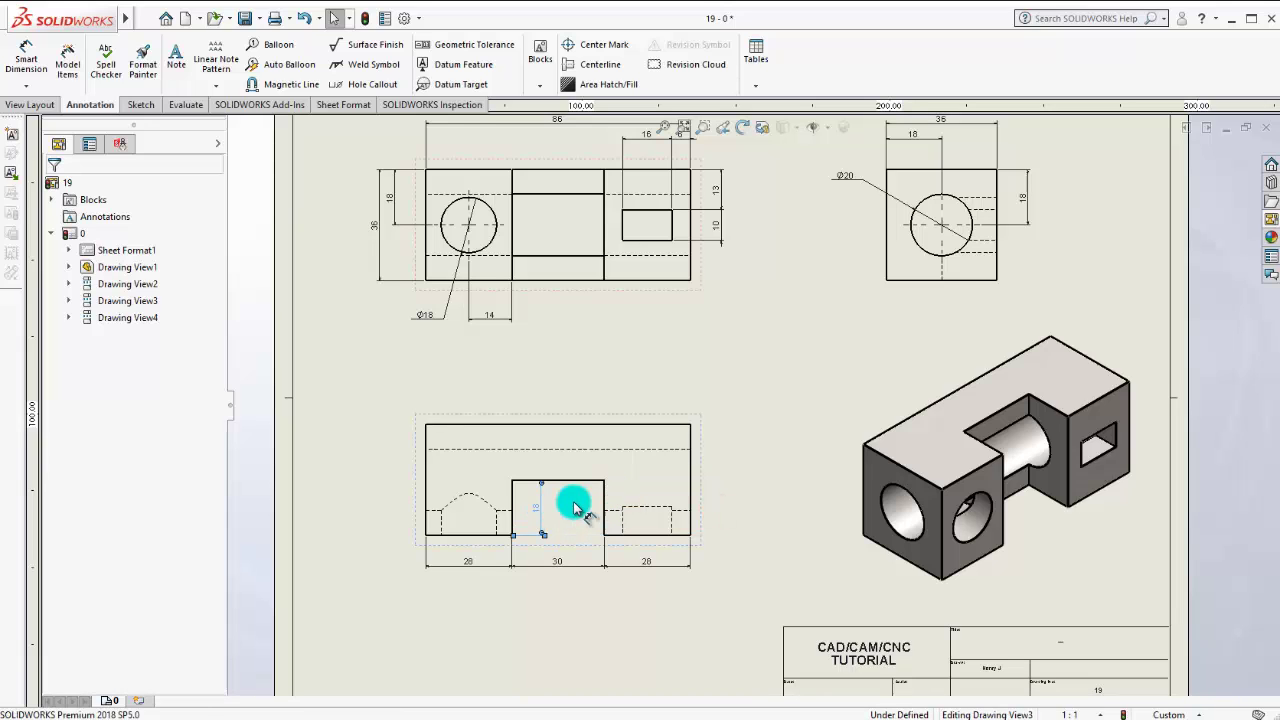
pyautogui.click(845, 373)
pyautogui.press('f')
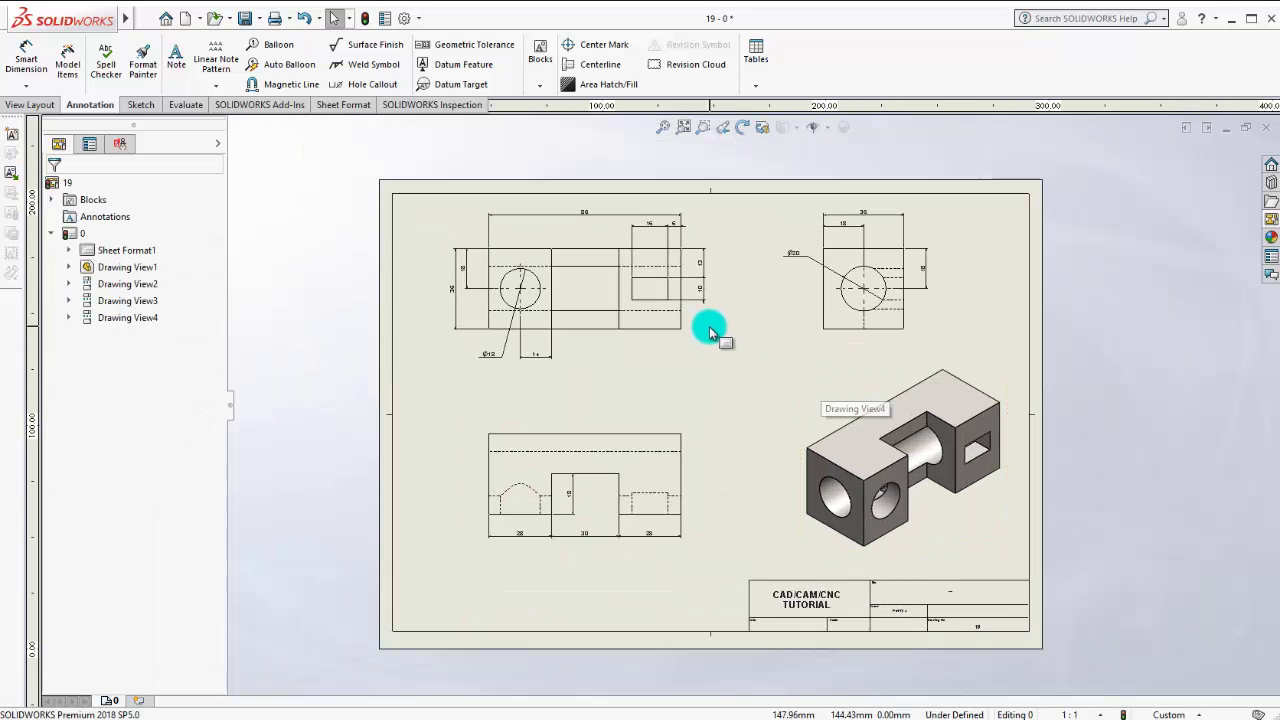
# Step: Nudge Drawing View1 slightly down and right, then reselect the views
pyautogui.moveTo(692, 333); pyautogui.dragTo(700, 345)
pyautogui.click(908, 400)
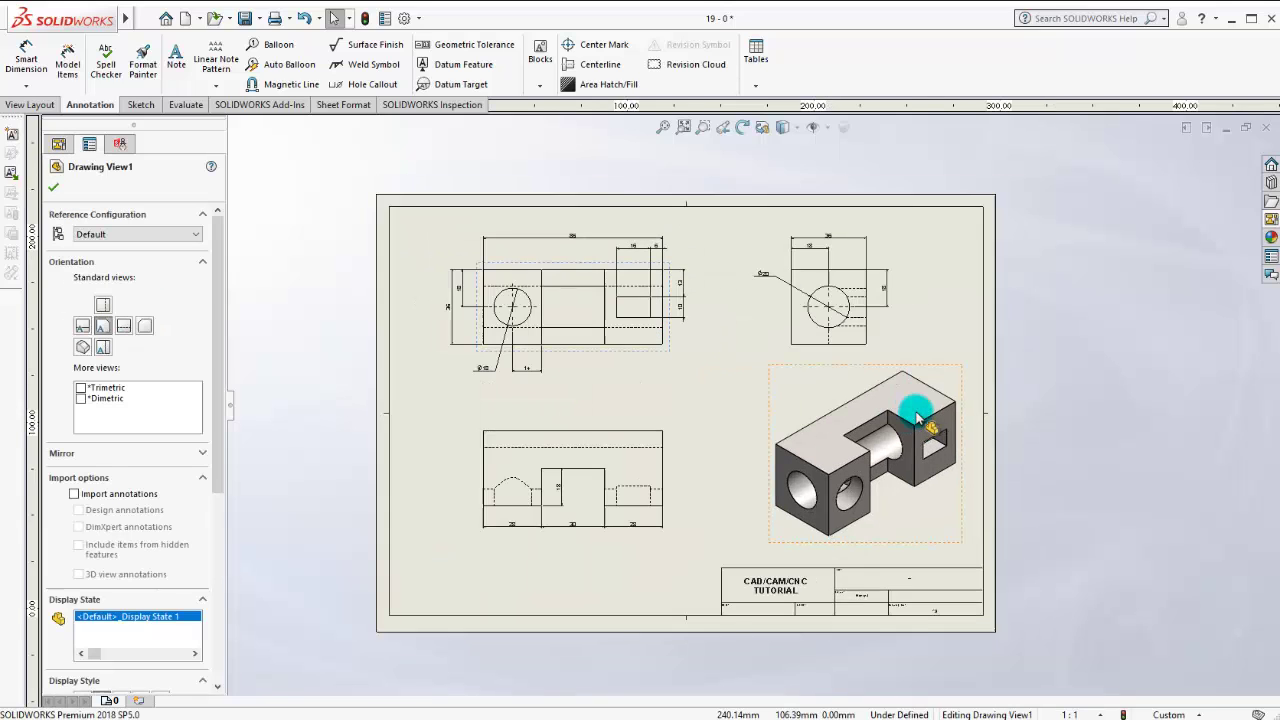
pyautogui.click(586, 337)
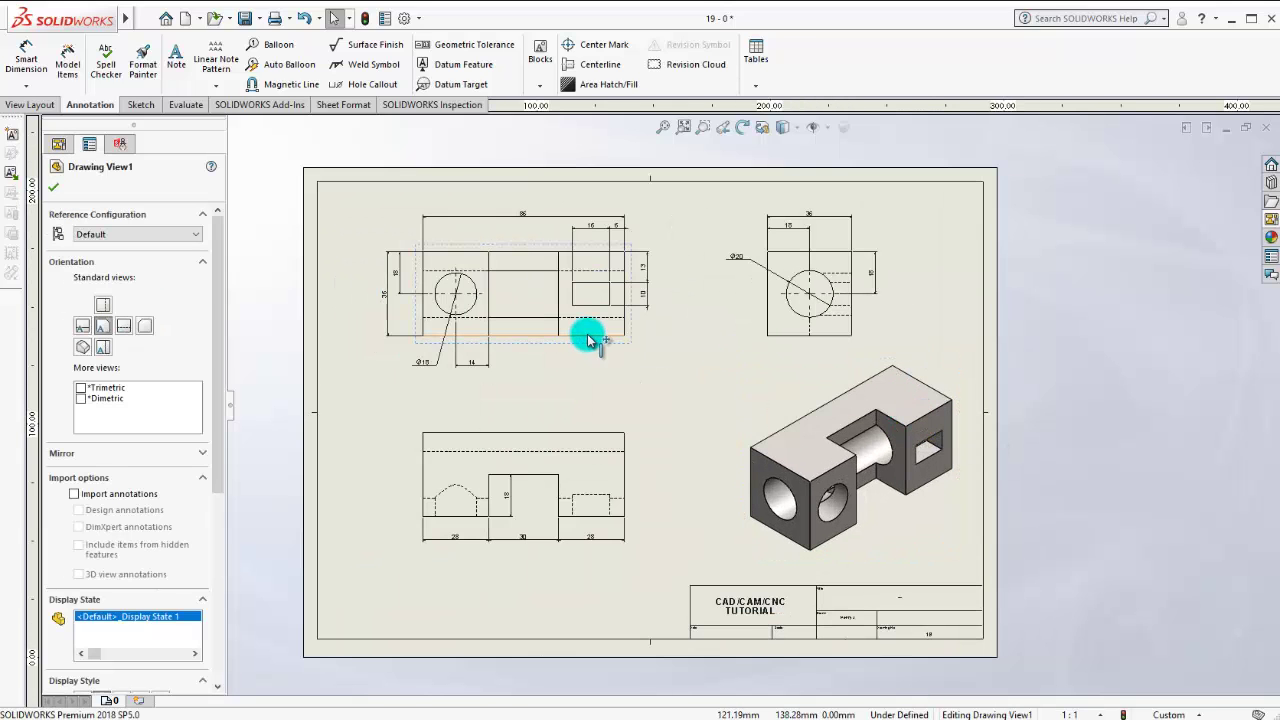
pyautogui.click(1103, 354)
pyautogui.click(787, 365)
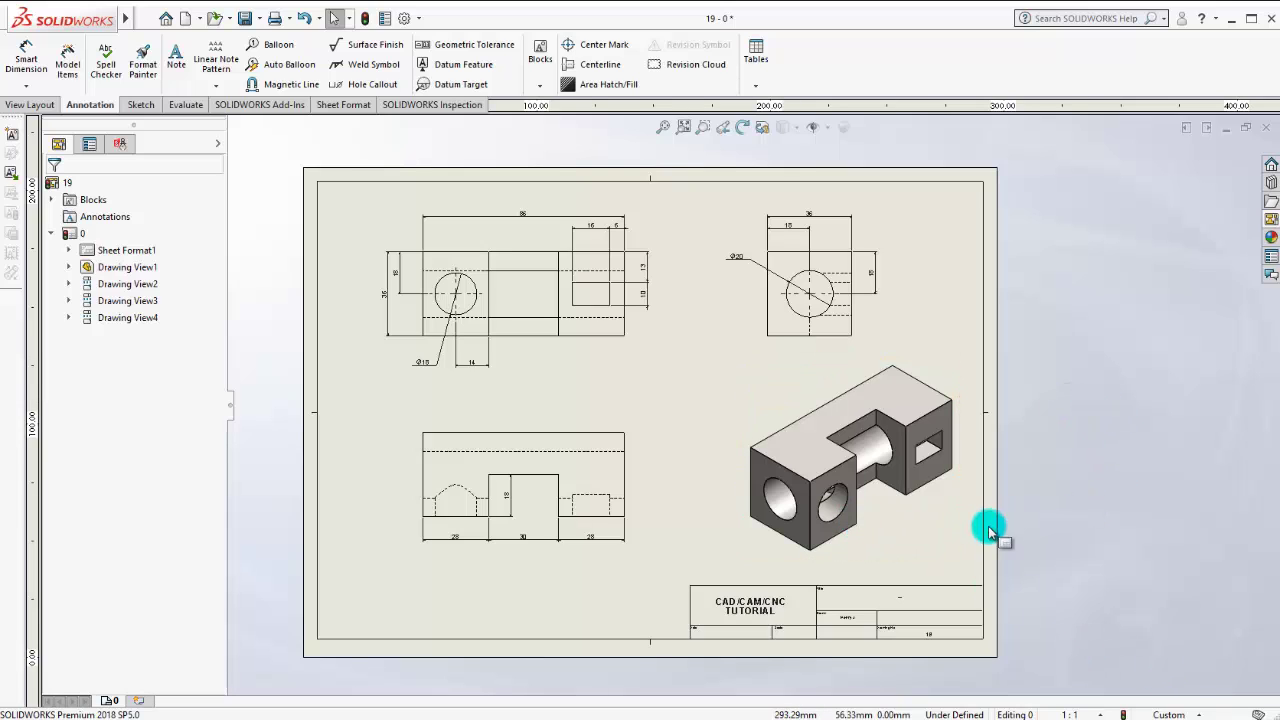
pyautogui.scroll(1, 600, 421)
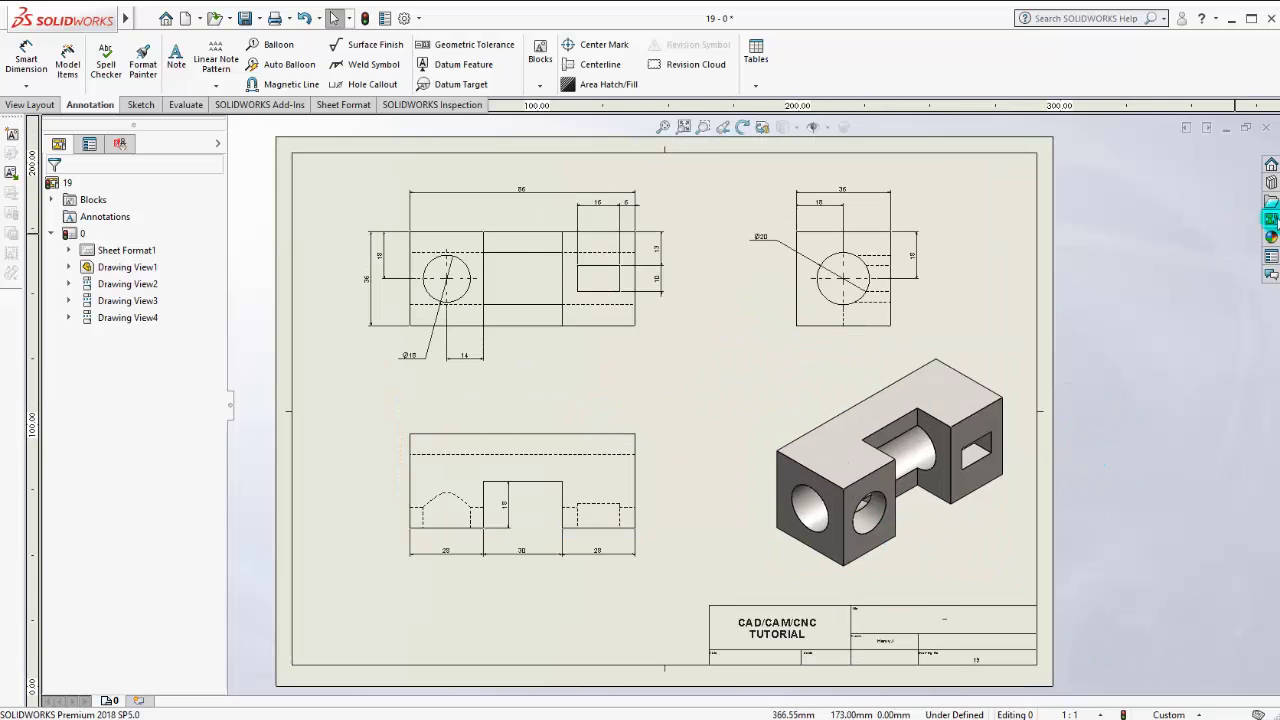
# Step: Show the View Palette and browse the part's standard views (Top, Front, Right, Isometric)
pyautogui.click(1271, 228)
pyautogui.scroll(-1, 943, 329)
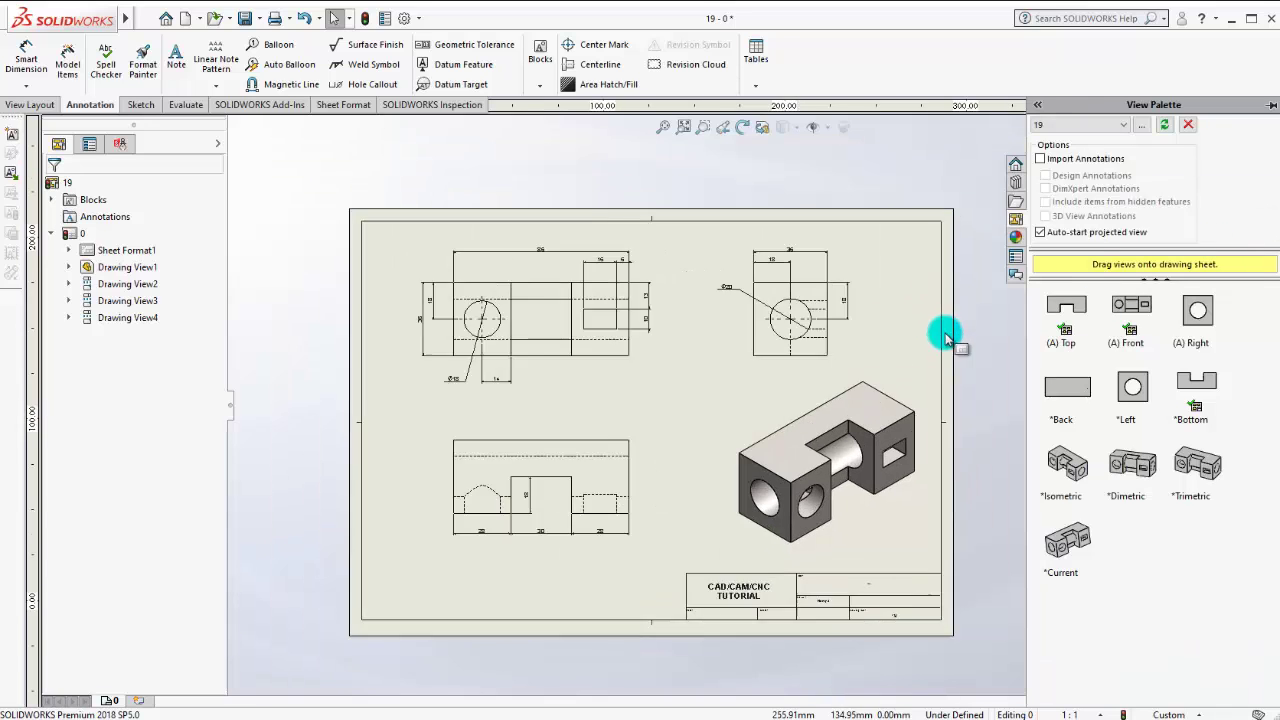
pyautogui.scroll(1, 751, 423)
pyautogui.scroll(-1, 652, 520)
pyautogui.scroll(1, 652, 520)
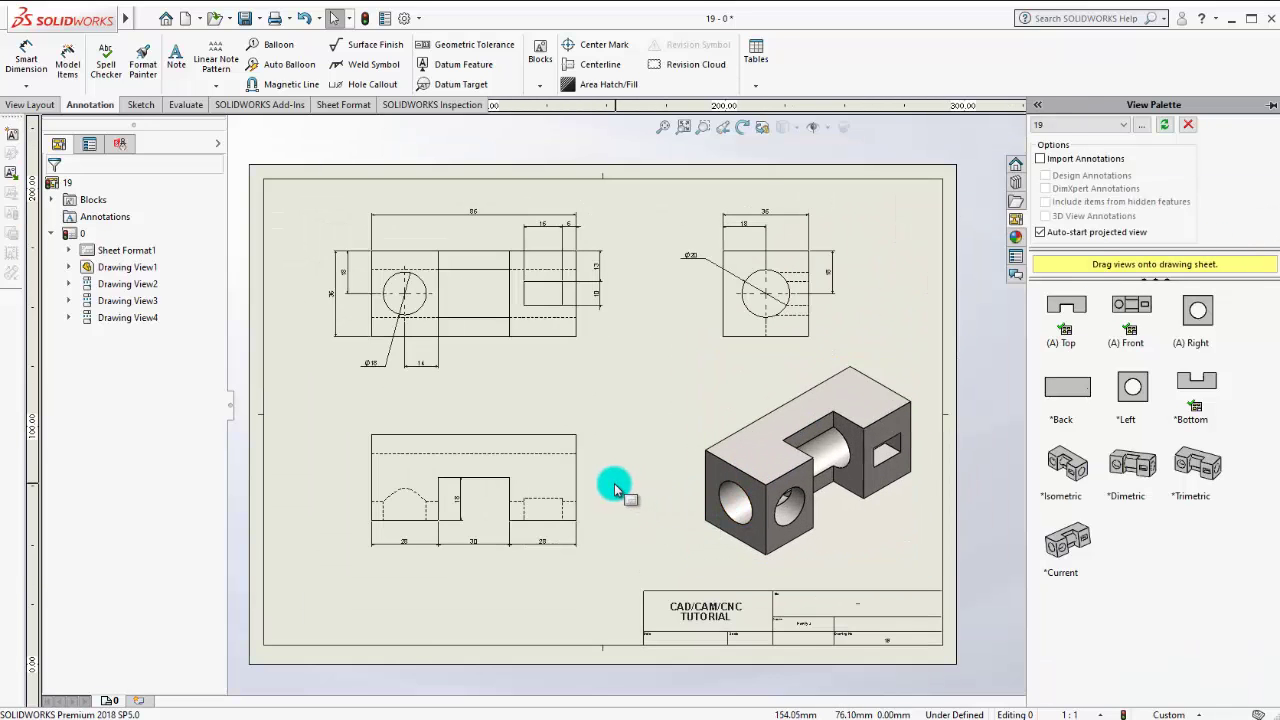
pyautogui.scroll(-1, 612, 487)
pyautogui.scroll(1, 580, 489)
pyautogui.scroll(1, 880, 485)
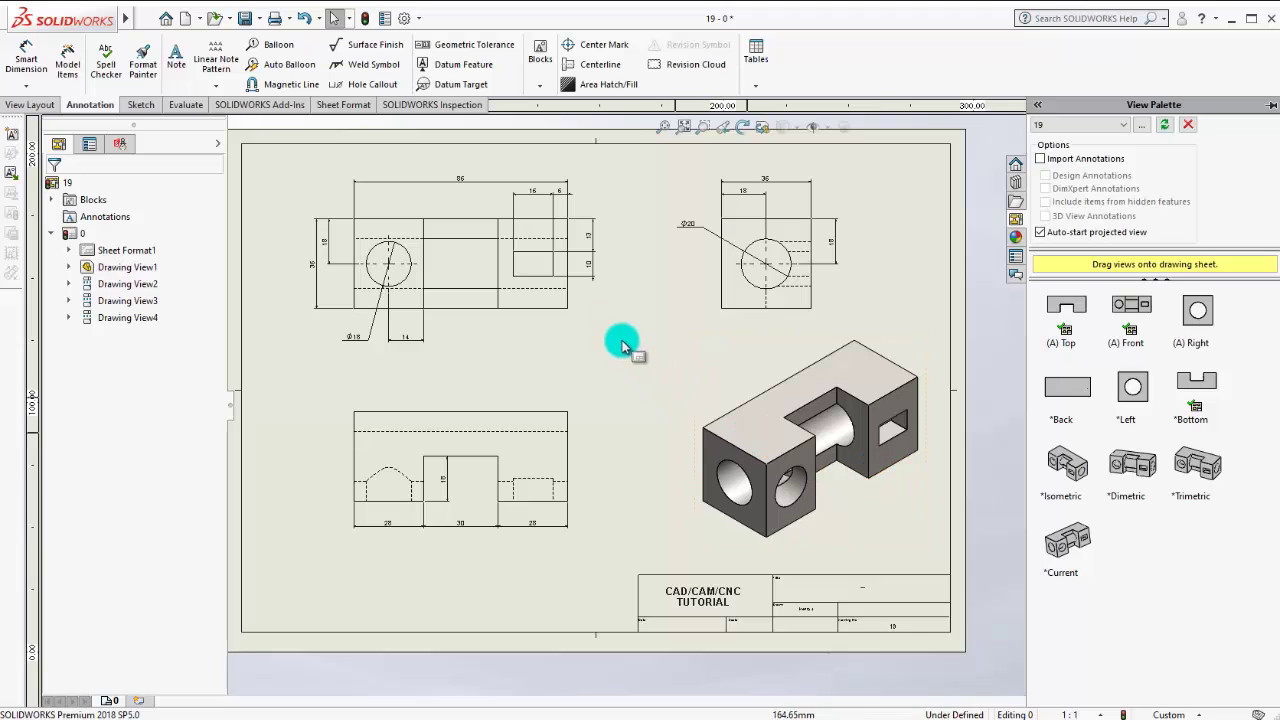
# Step: Select the top-left drawing view, then bring the View Palette back beside the sheet
pyautogui.click(584, 326)
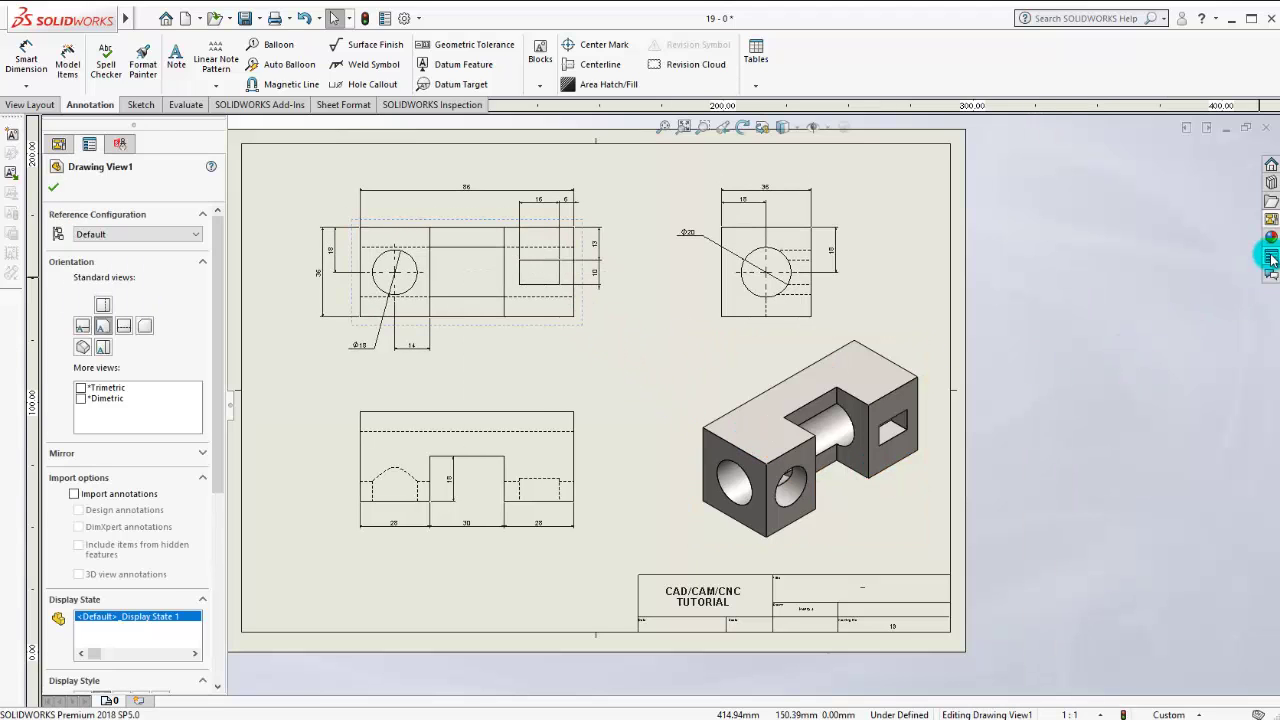
pyautogui.click(1271, 218)
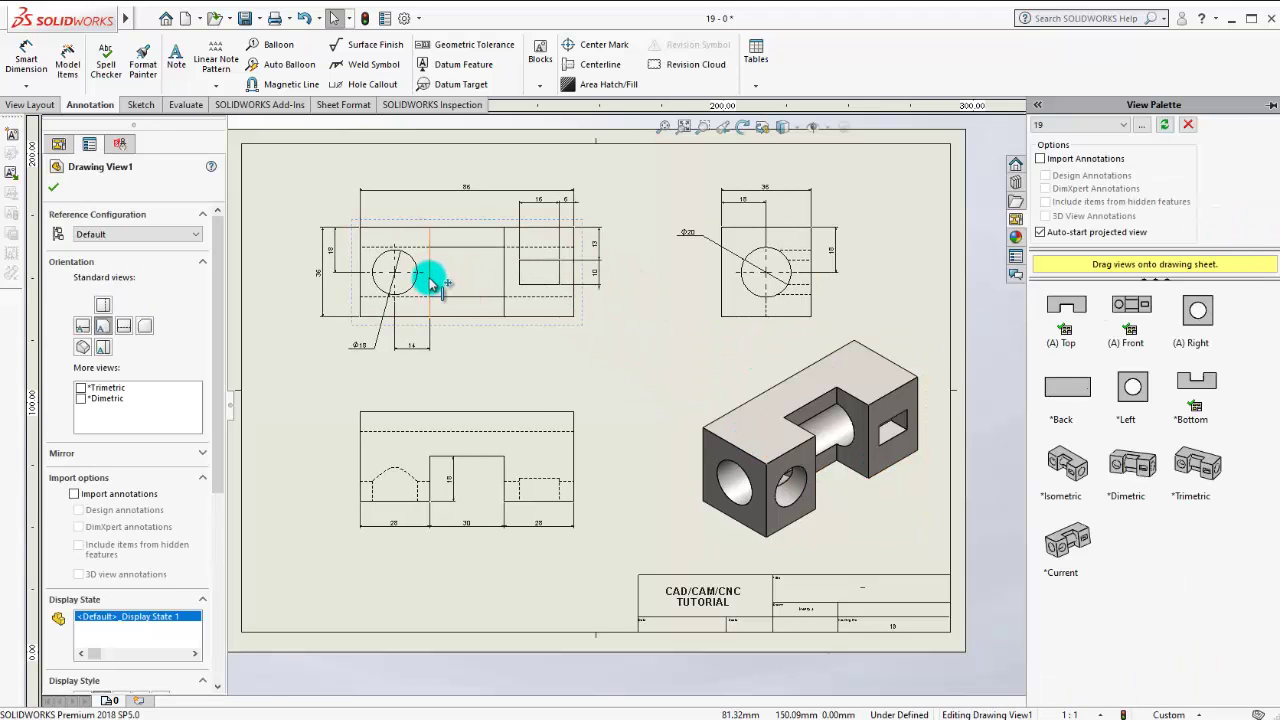
pyautogui.scroll(1, 405, 279)
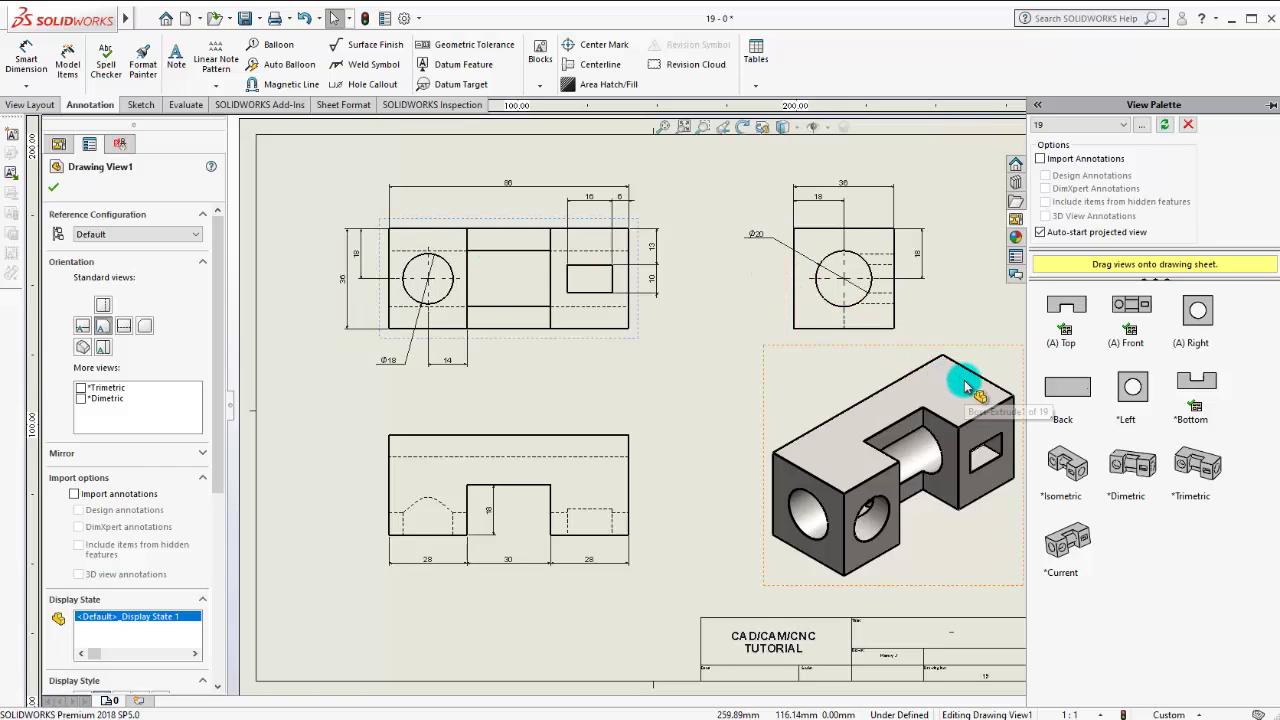